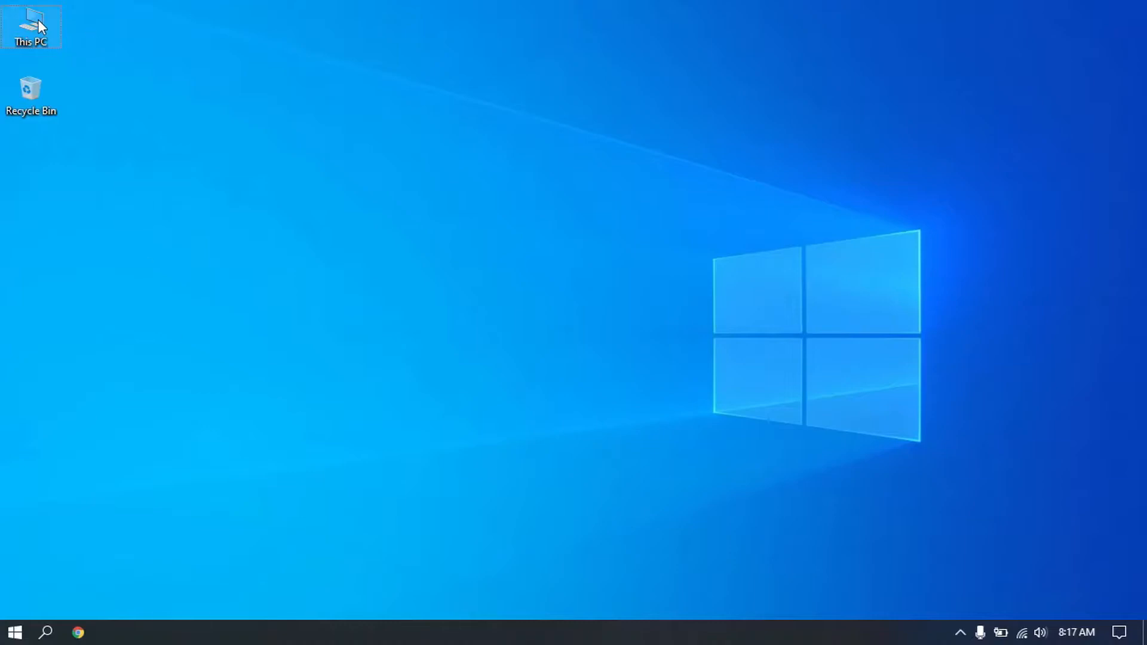
- View the computer's basic system properties from This PC and close the window
right_click(27, 31)
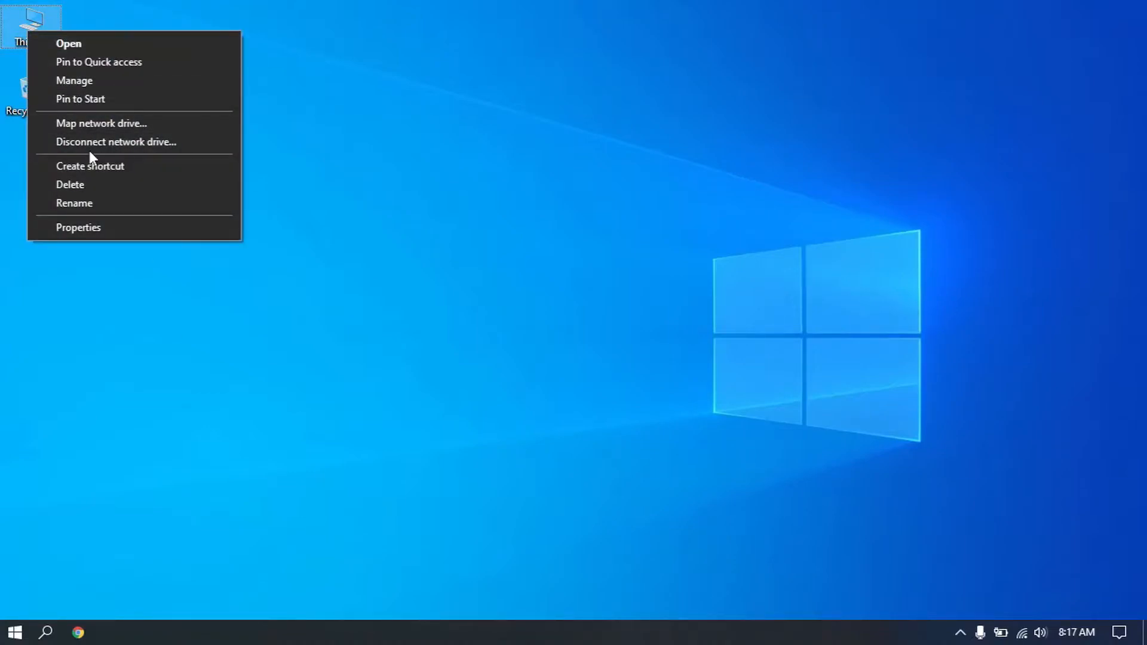
click(99, 227)
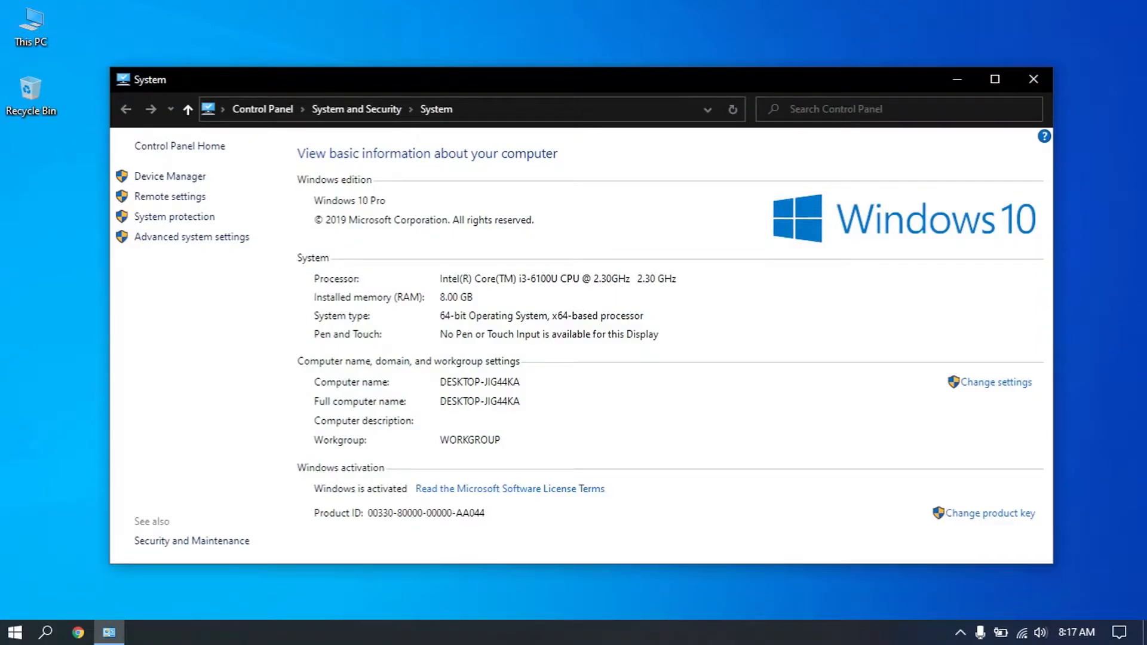
click(1034, 79)
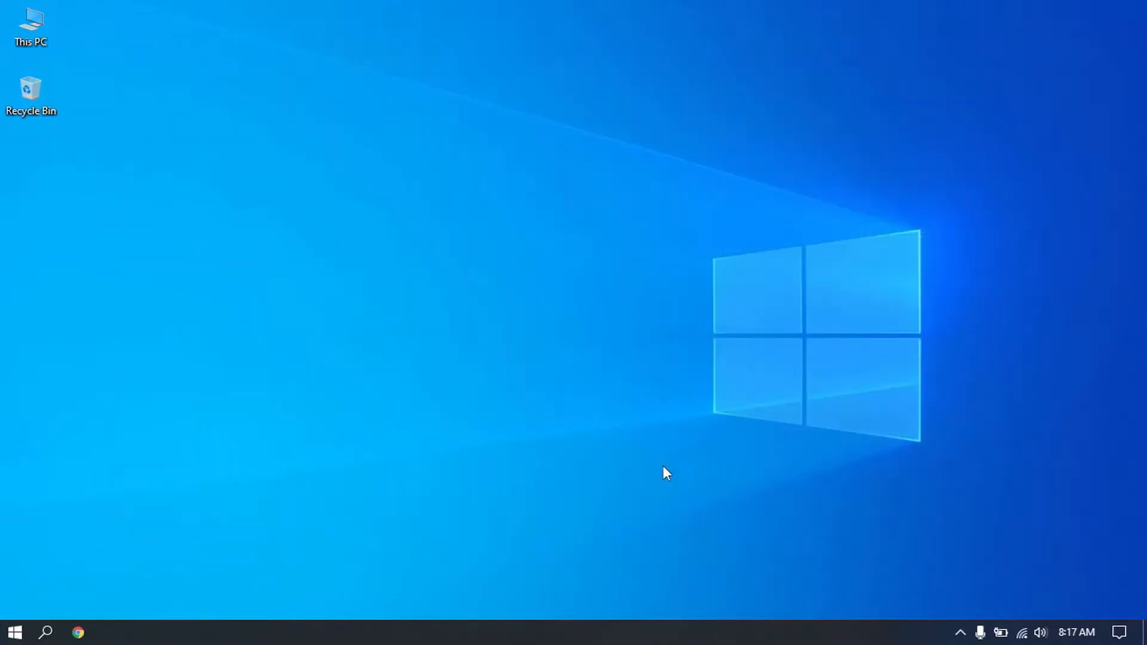
- Check the CPU performance in Task Manager's detailed view and close it
right_click(531, 634)
click(611, 552)
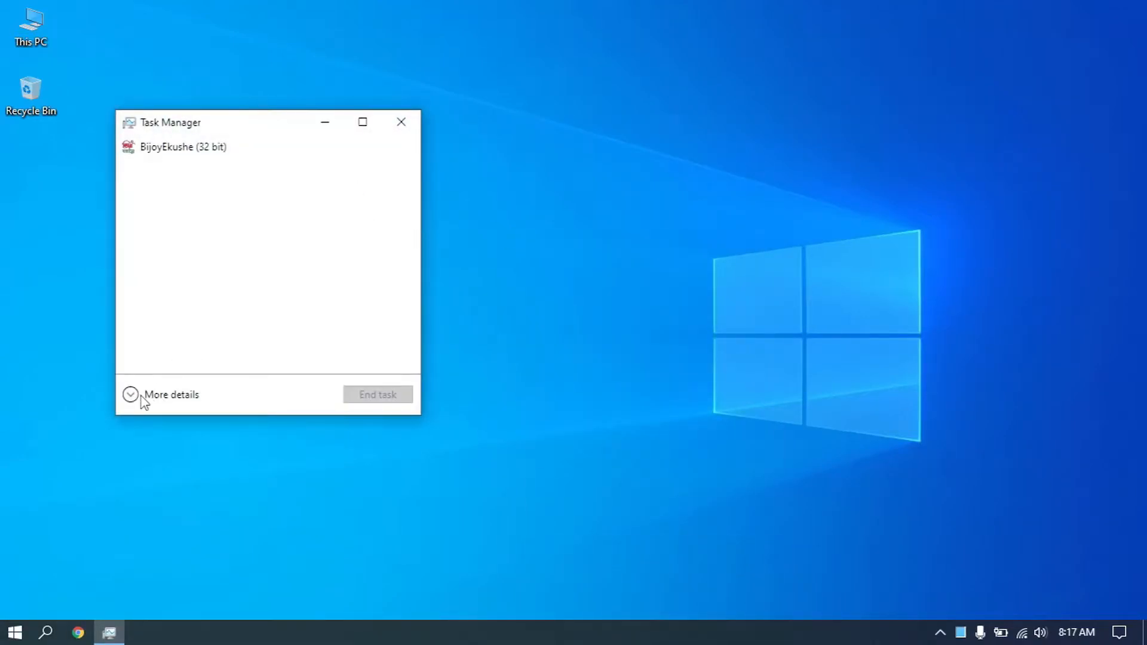
click(137, 398)
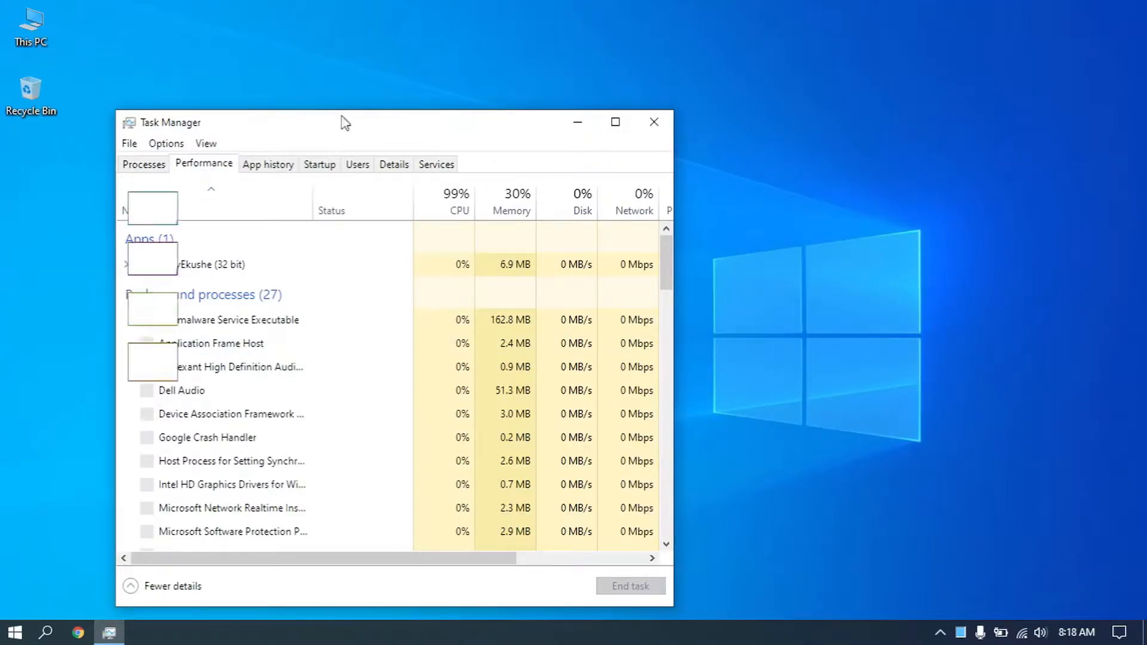
drag(328, 123, 485, 51)
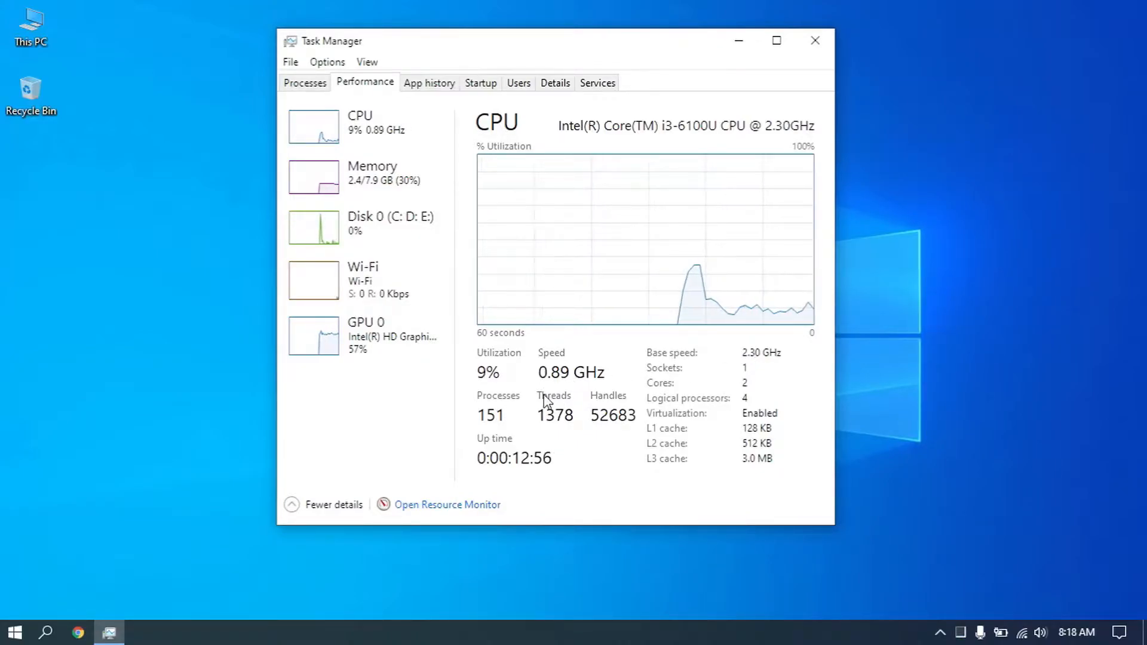
click(817, 43)
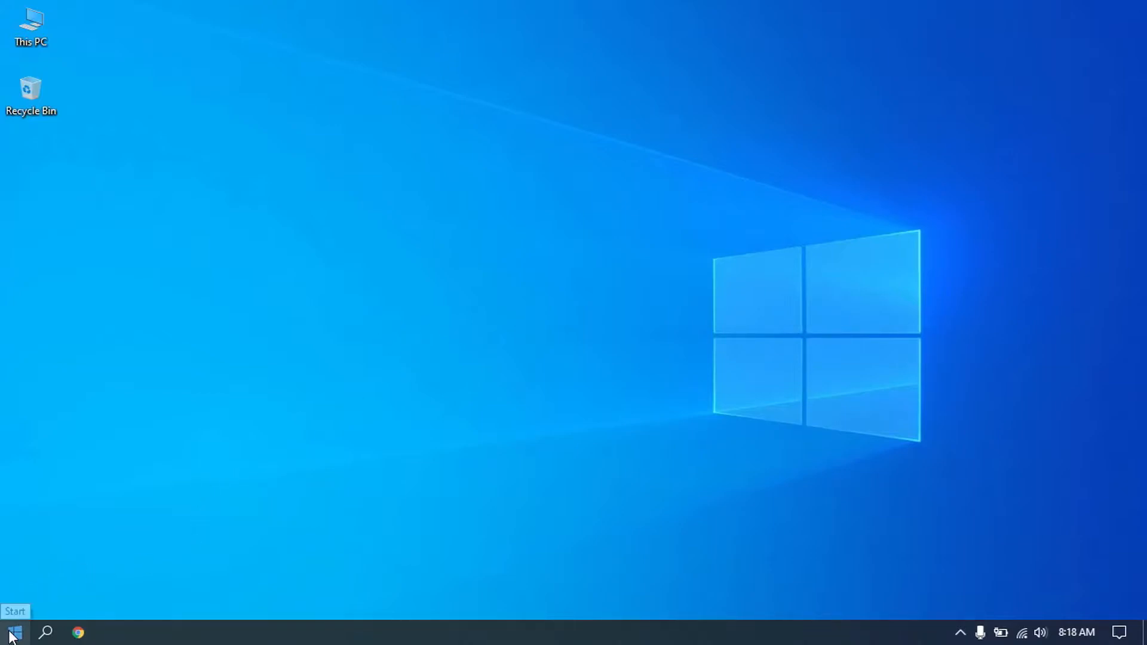
- Open Control Panel through a Windows search and display its items as large icons
click(45, 630)
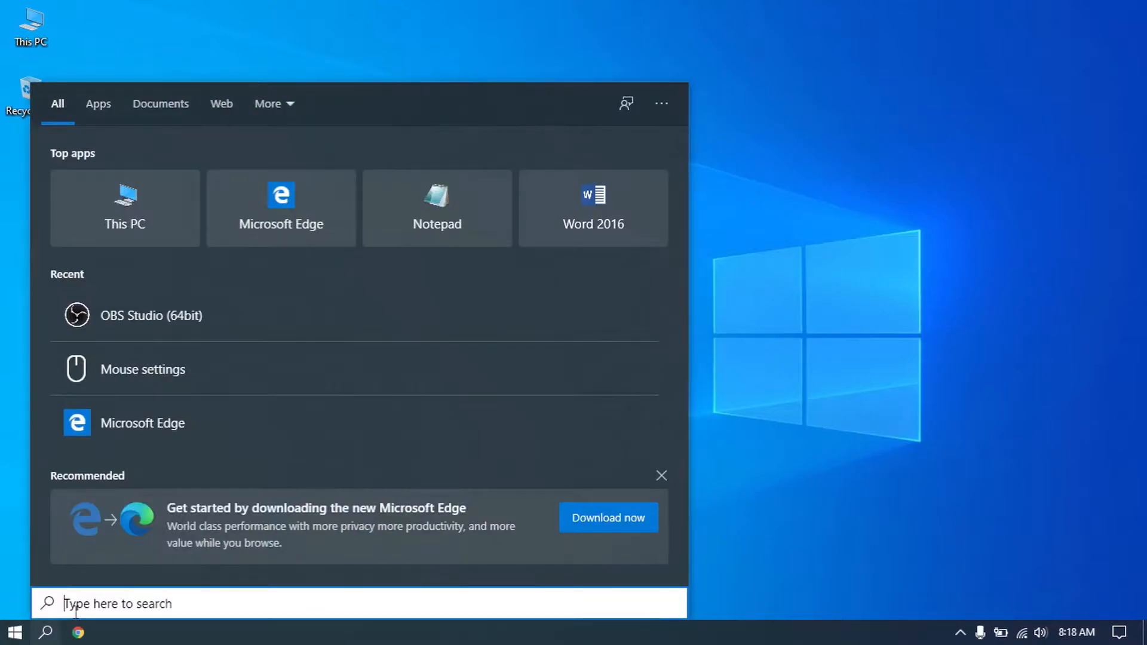
text(cont)
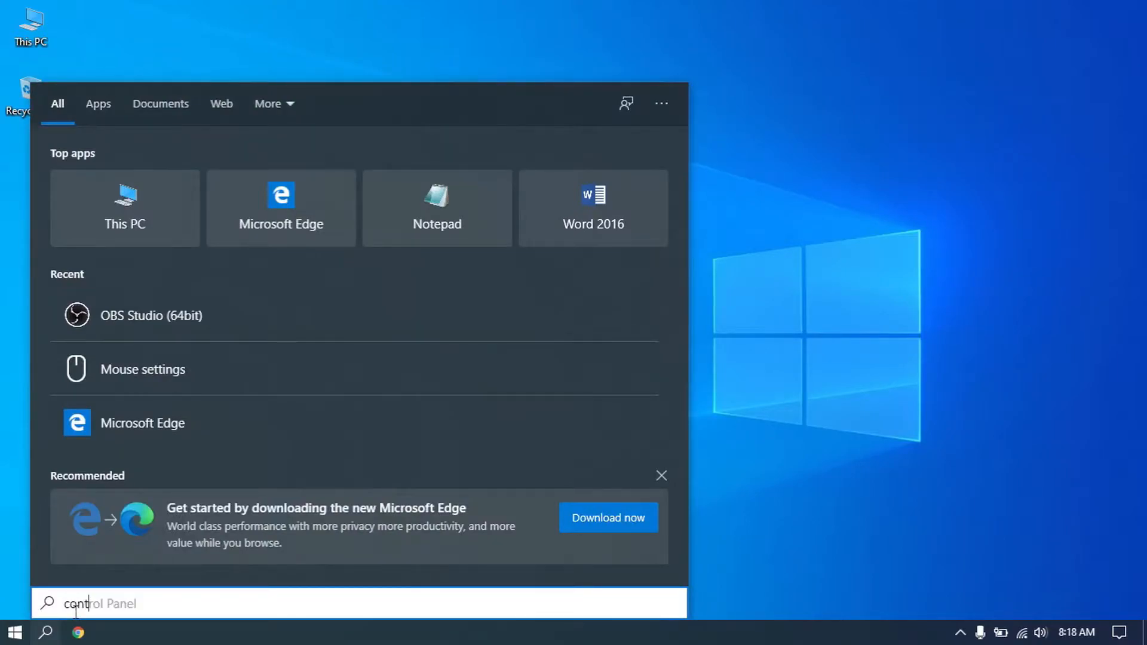
key(Return)
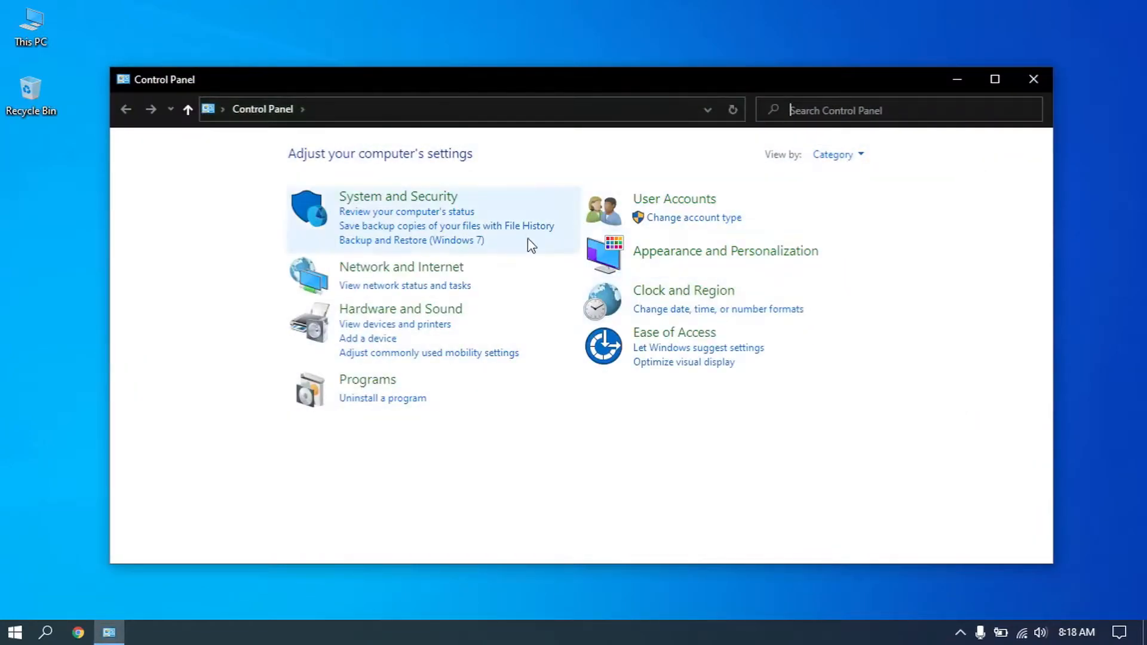
click(855, 157)
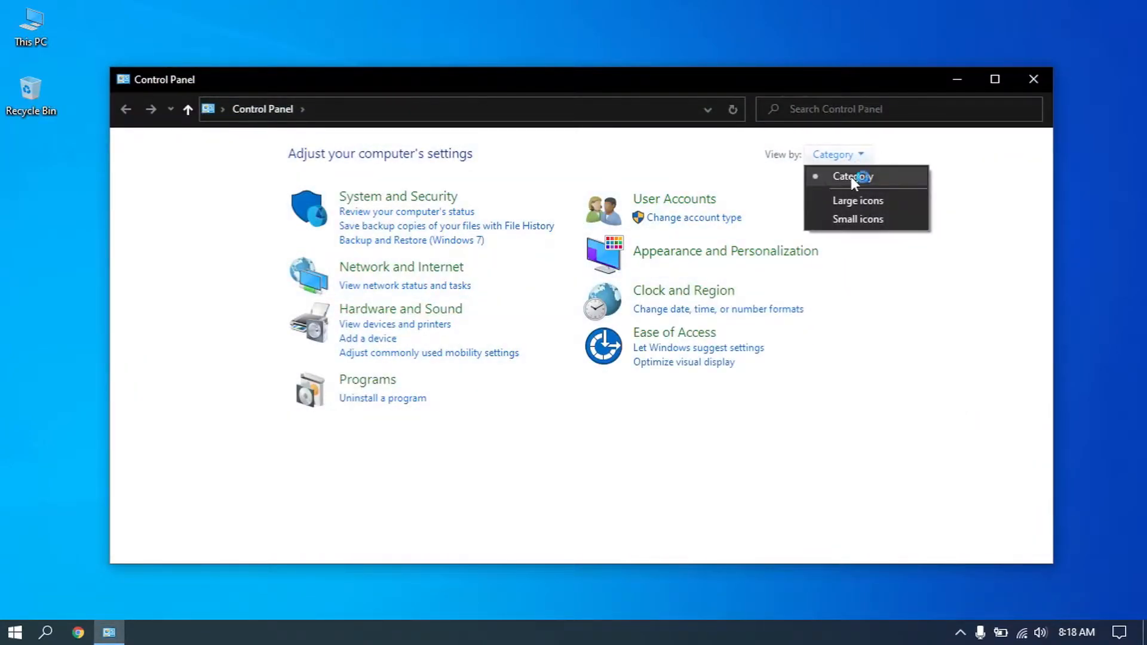
click(855, 198)
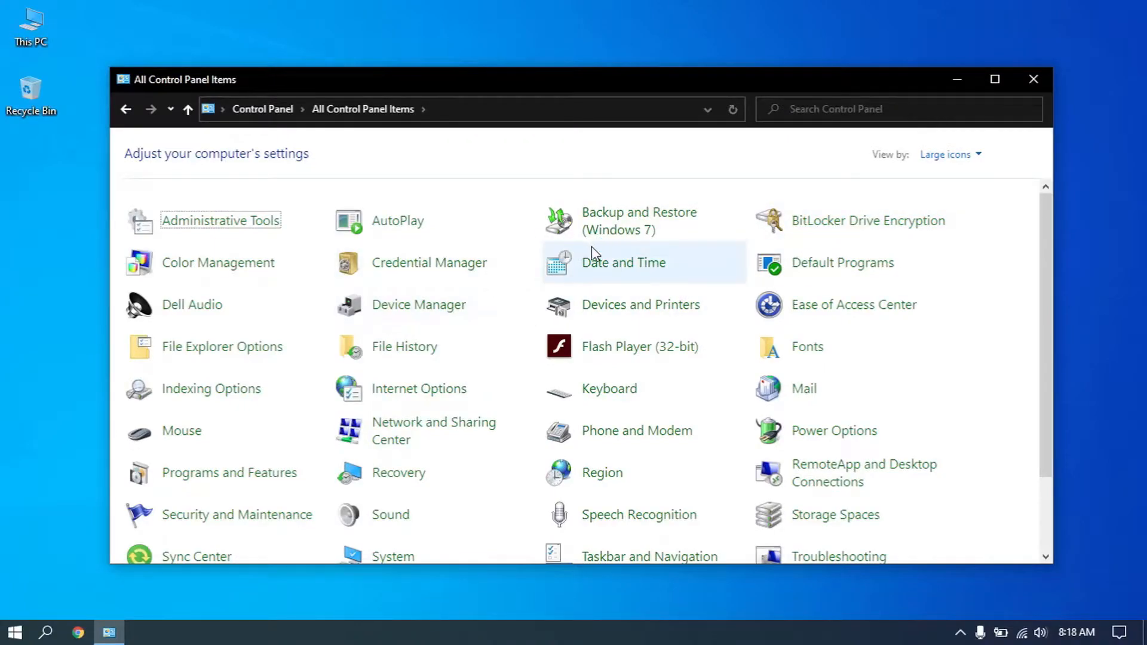
- Start a new power plan in Power Options based on High performance and name it "High performance"
scroll(639, 418, down, 1)
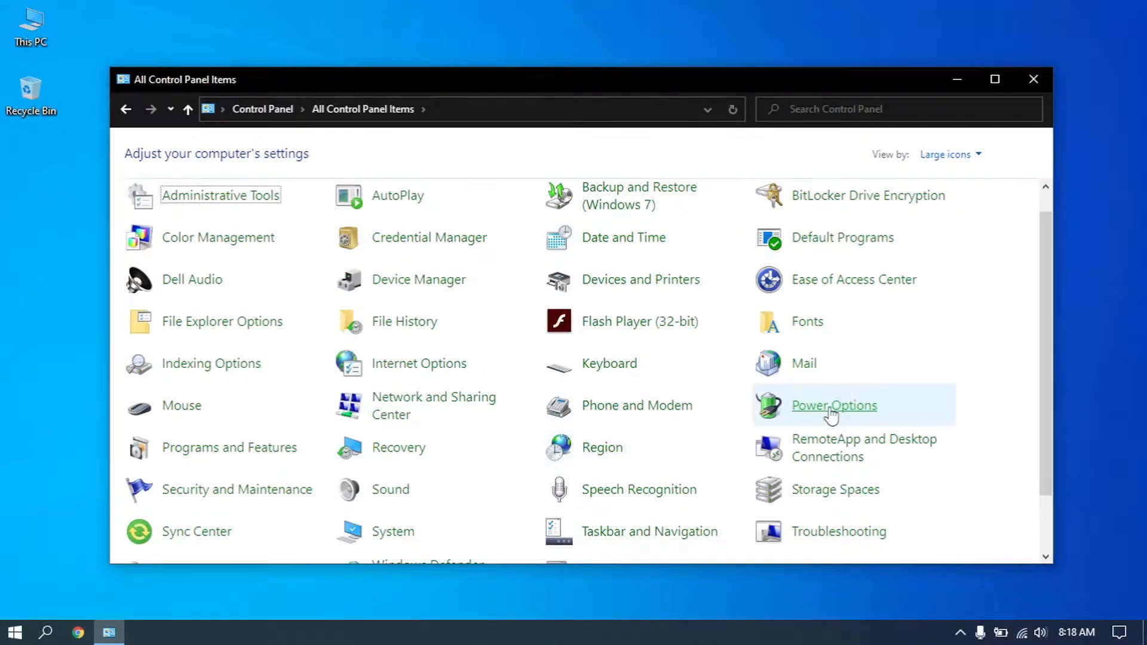
click(831, 409)
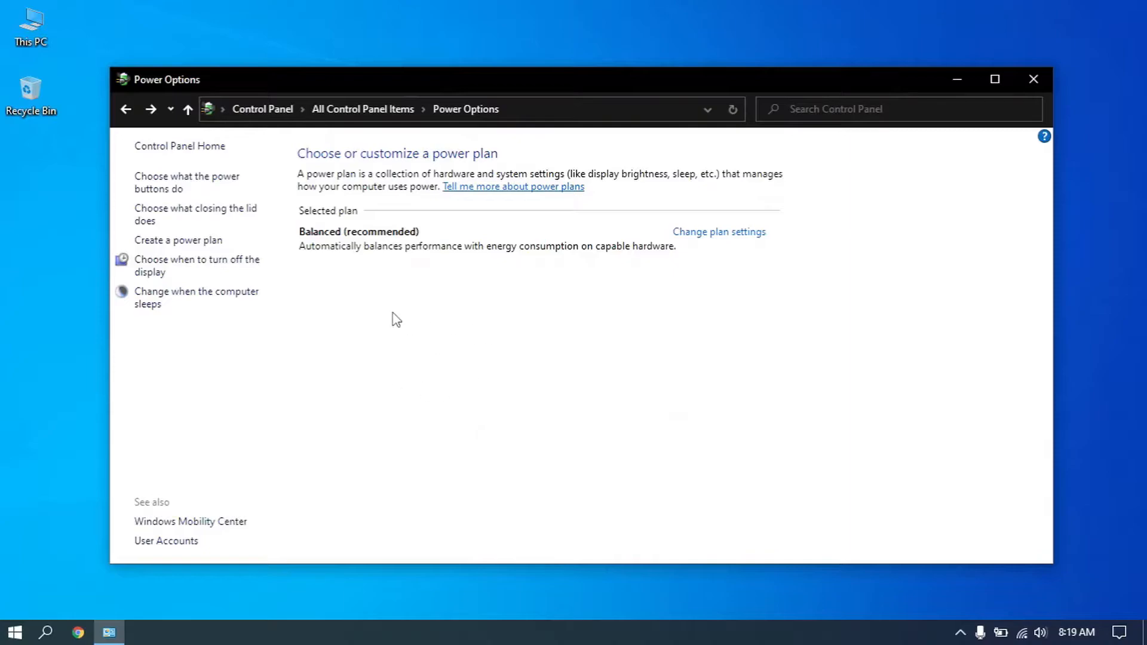
click(192, 241)
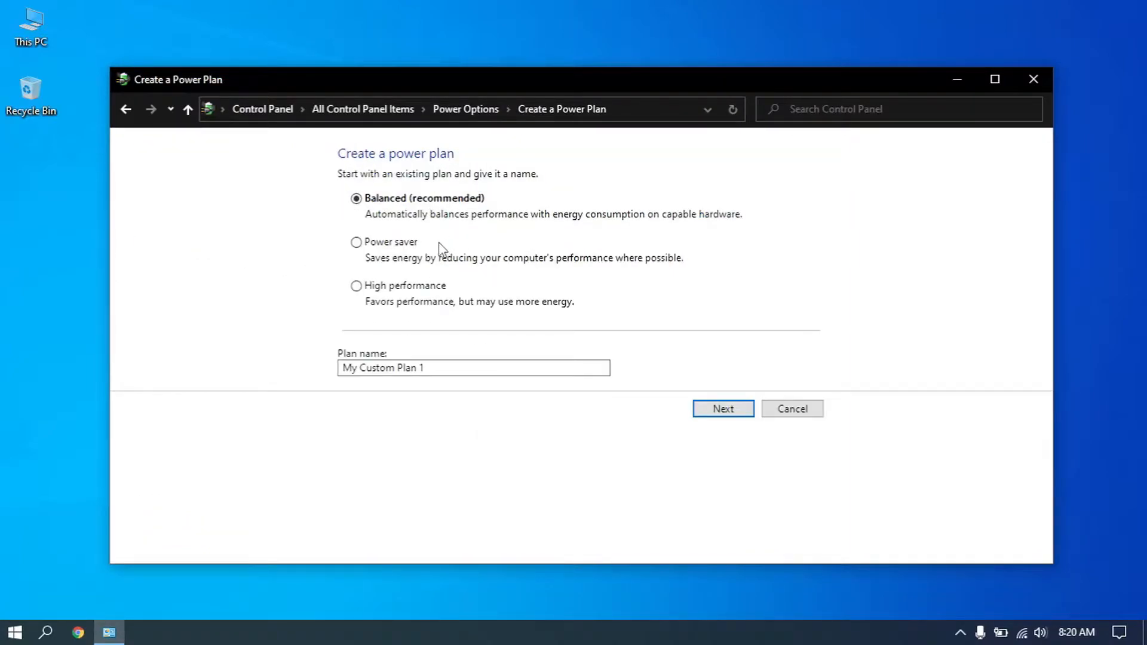
click(359, 288)
click(467, 373)
drag(467, 373, 305, 382)
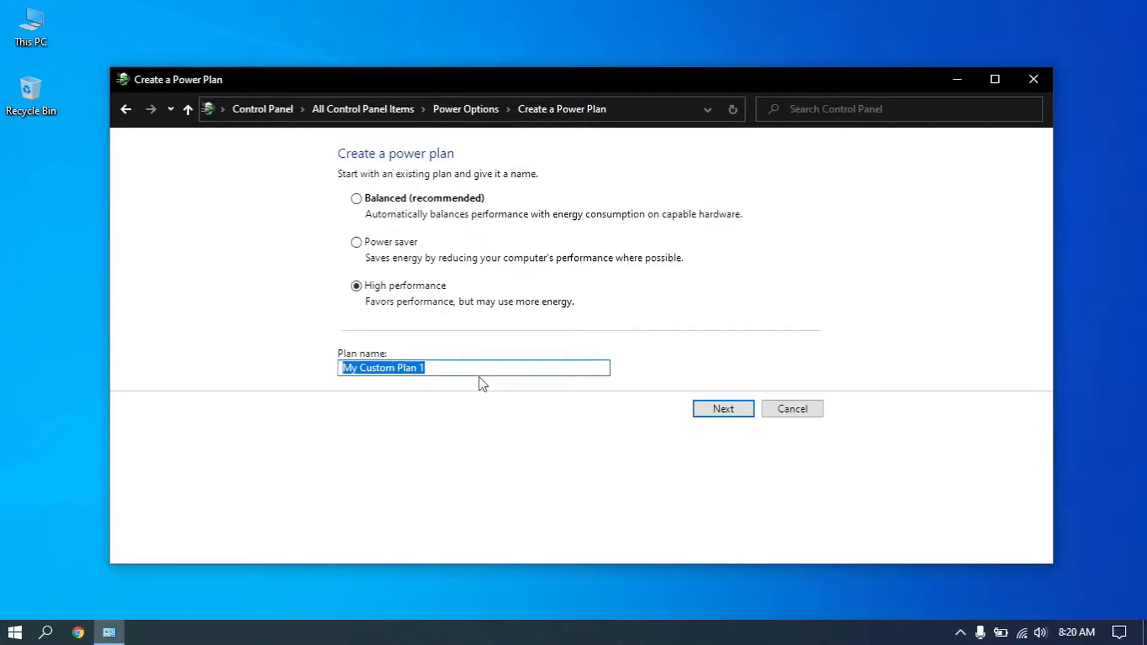
text(High performance)
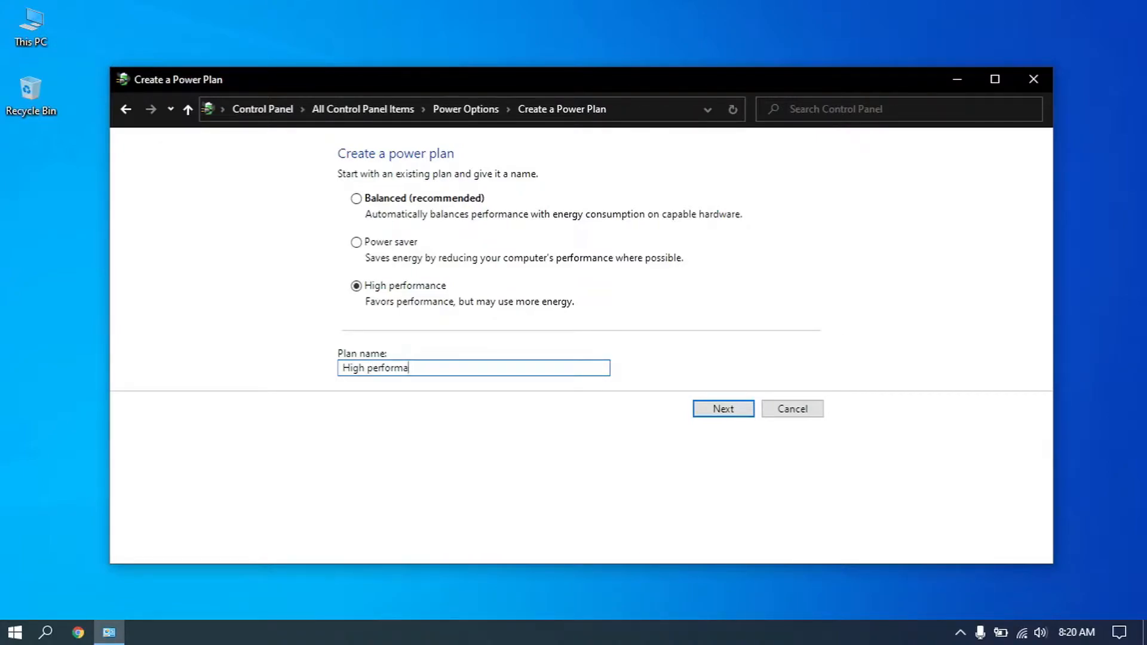
click(728, 408)
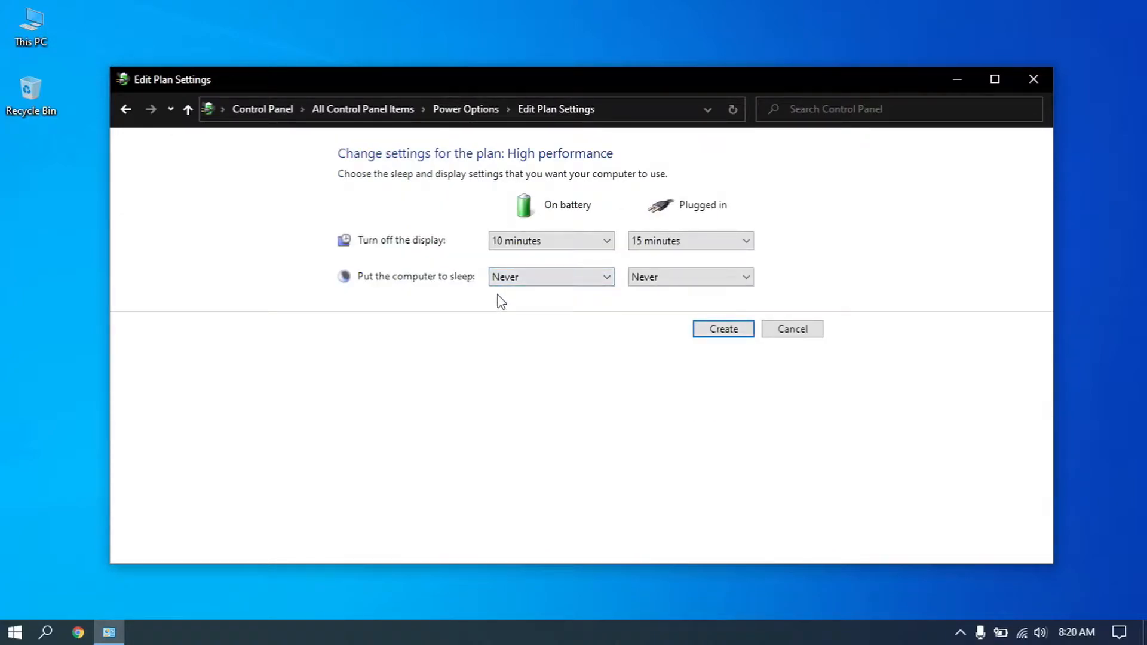
- Set display turn-off to Never for battery and plugged in, set plugged-in sleep to Never, and create the plan
click(540, 241)
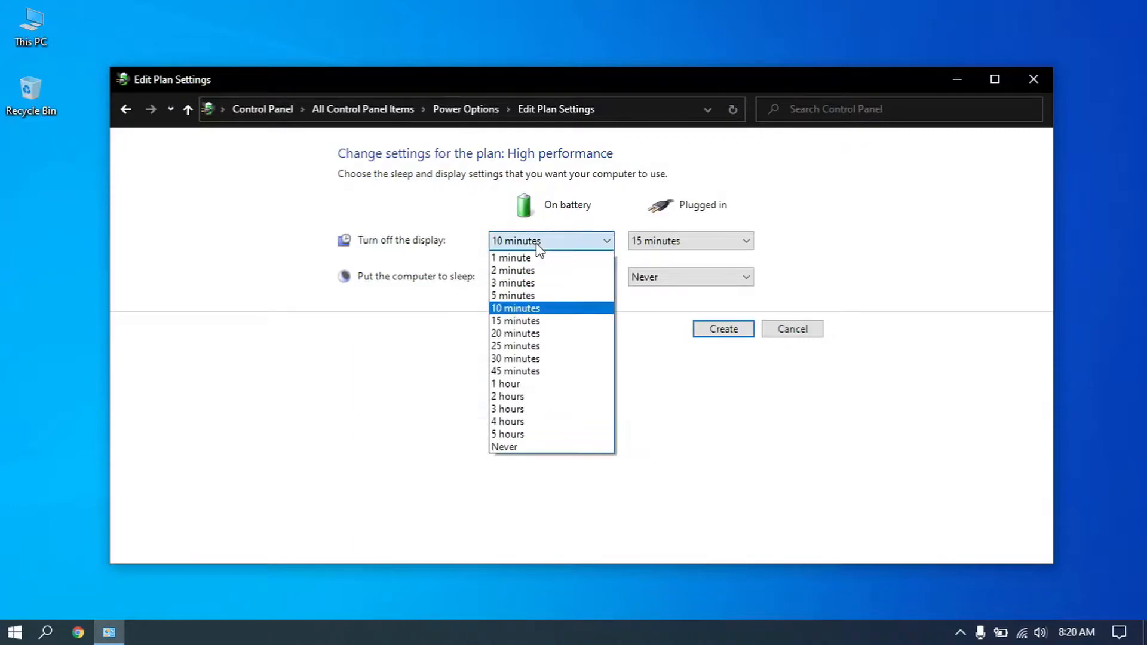
click(519, 453)
click(717, 242)
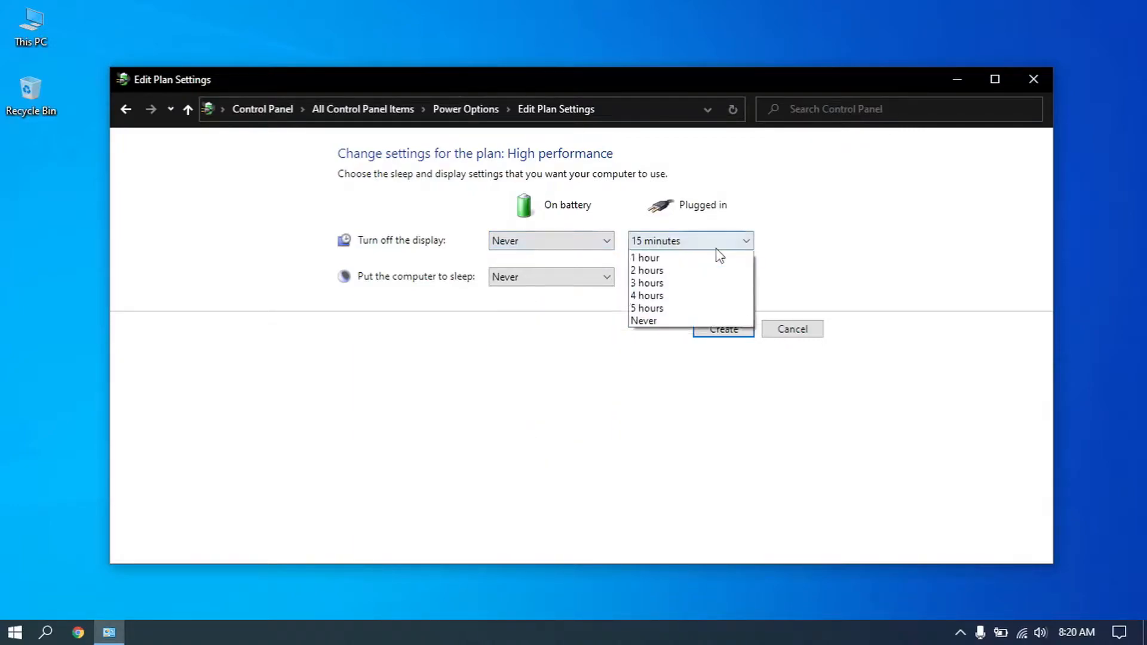
click(674, 447)
click(724, 279)
click(687, 483)
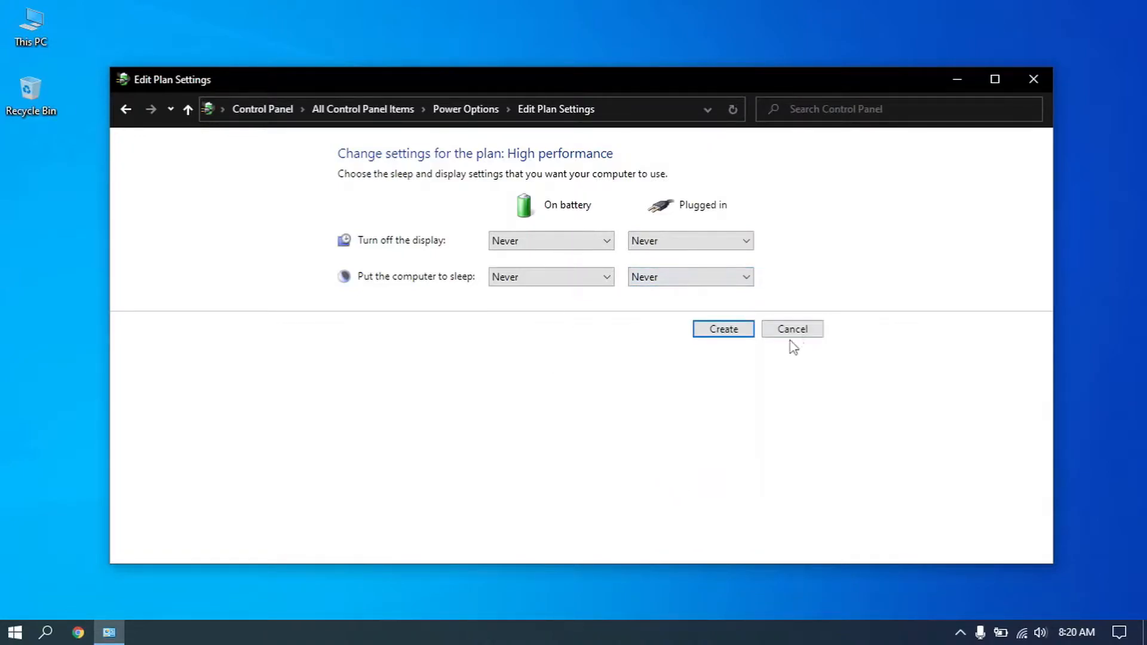
click(726, 329)
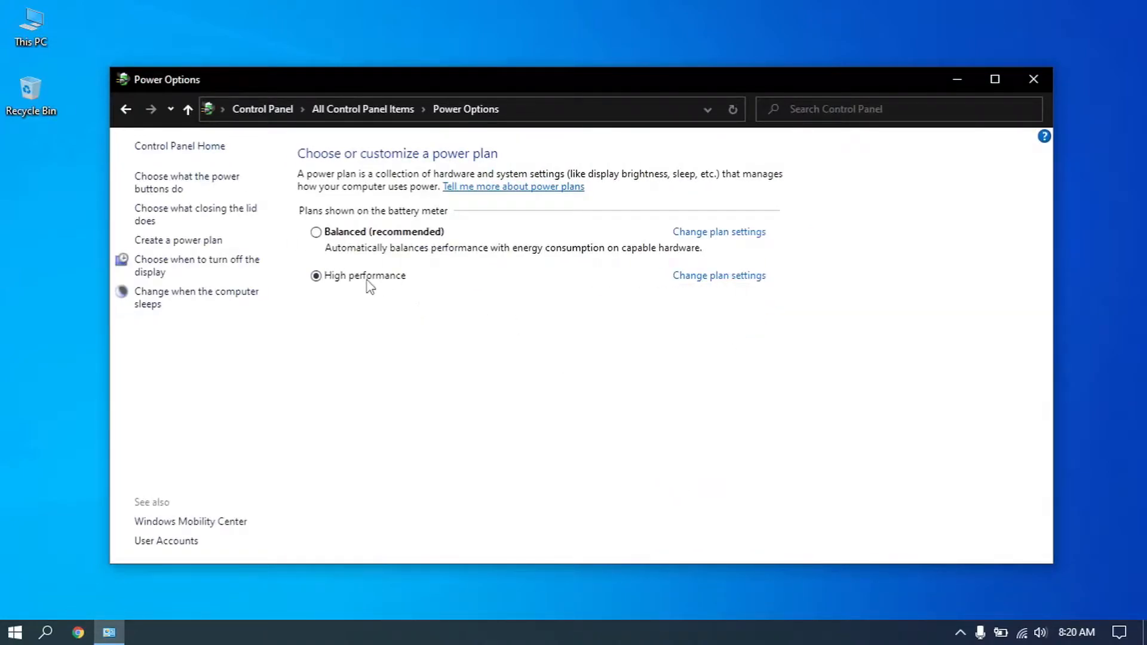
- Open the High performance plan's advanced power settings and expand the minimum processor state under Processor power management
click(713, 281)
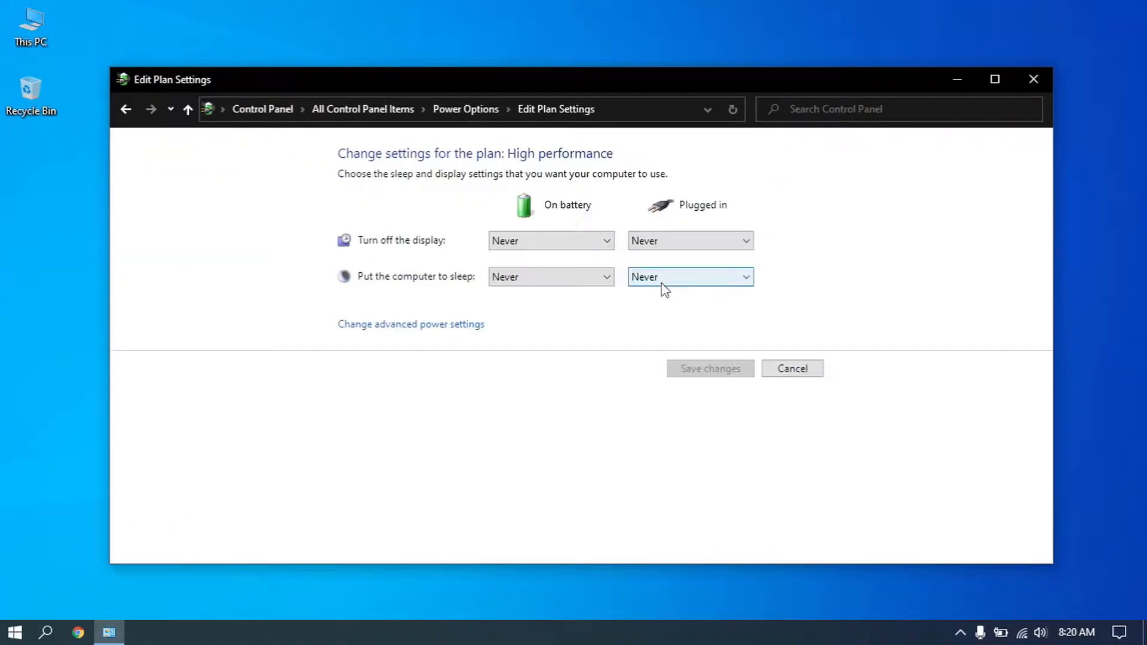
click(395, 325)
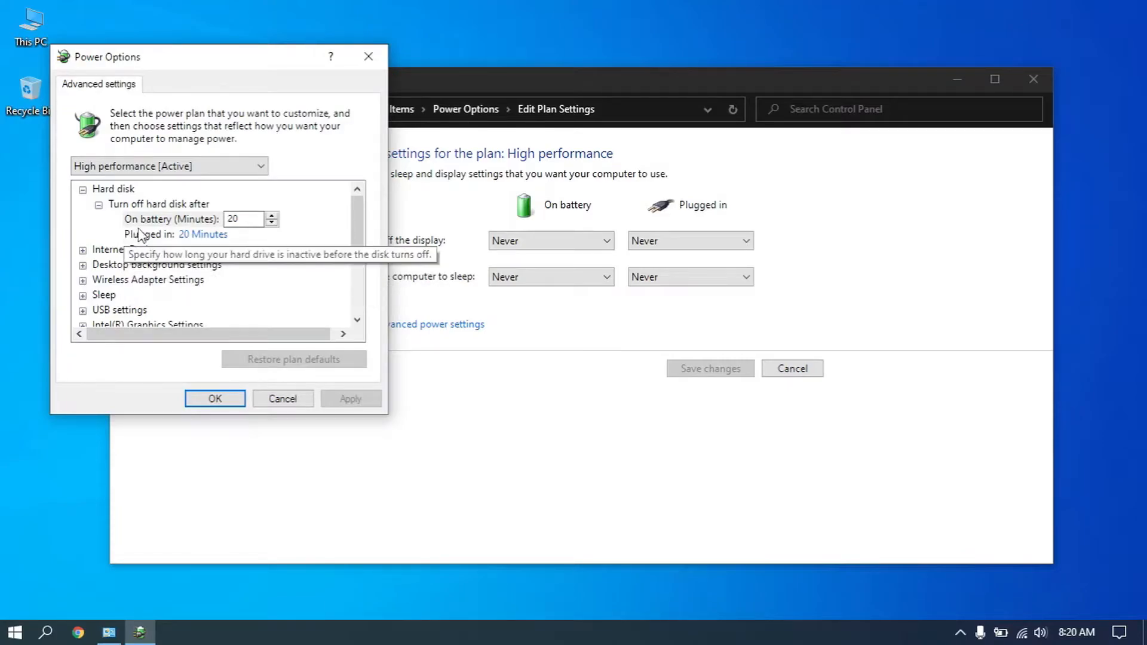
scroll(119, 257, down, 3)
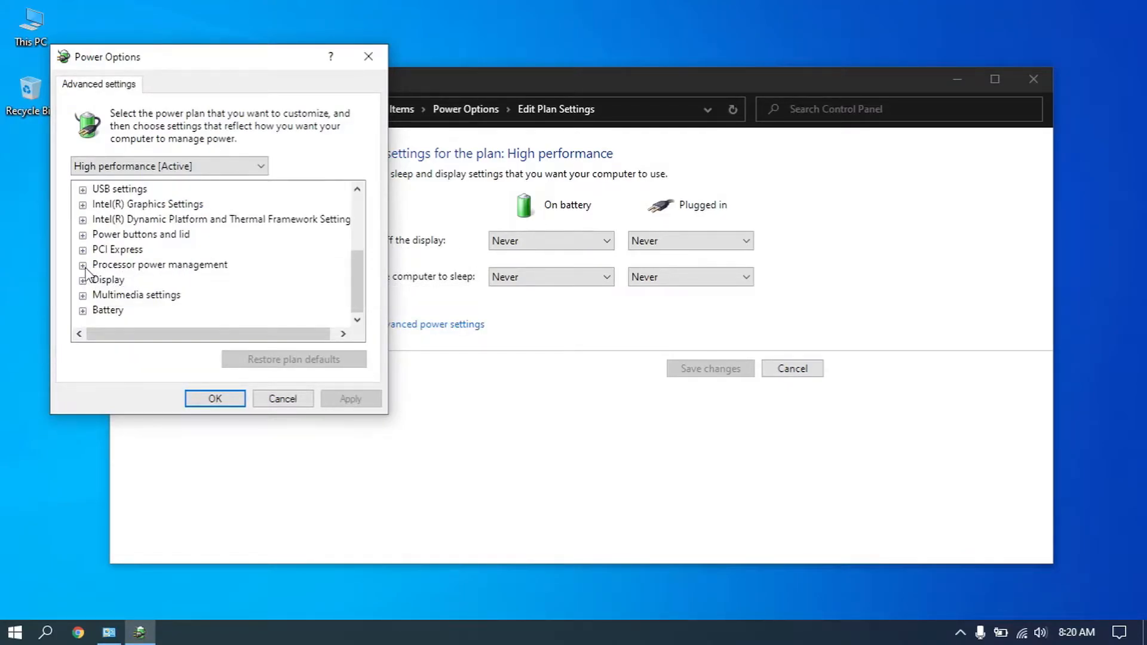
click(83, 266)
click(99, 280)
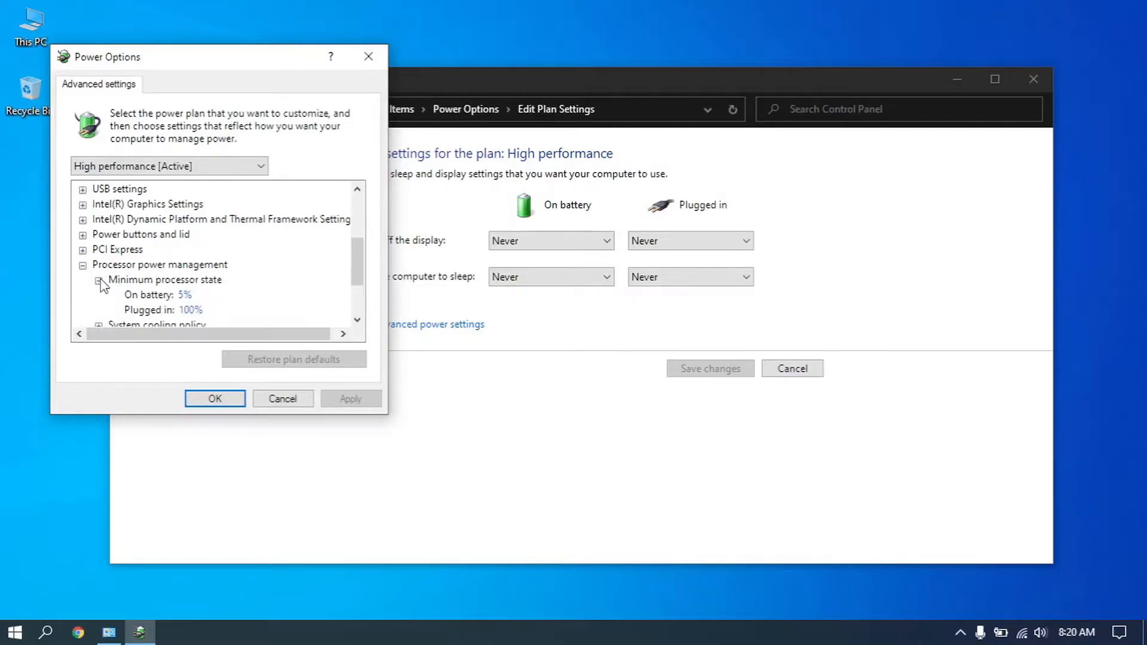
scroll(227, 278, down, 1)
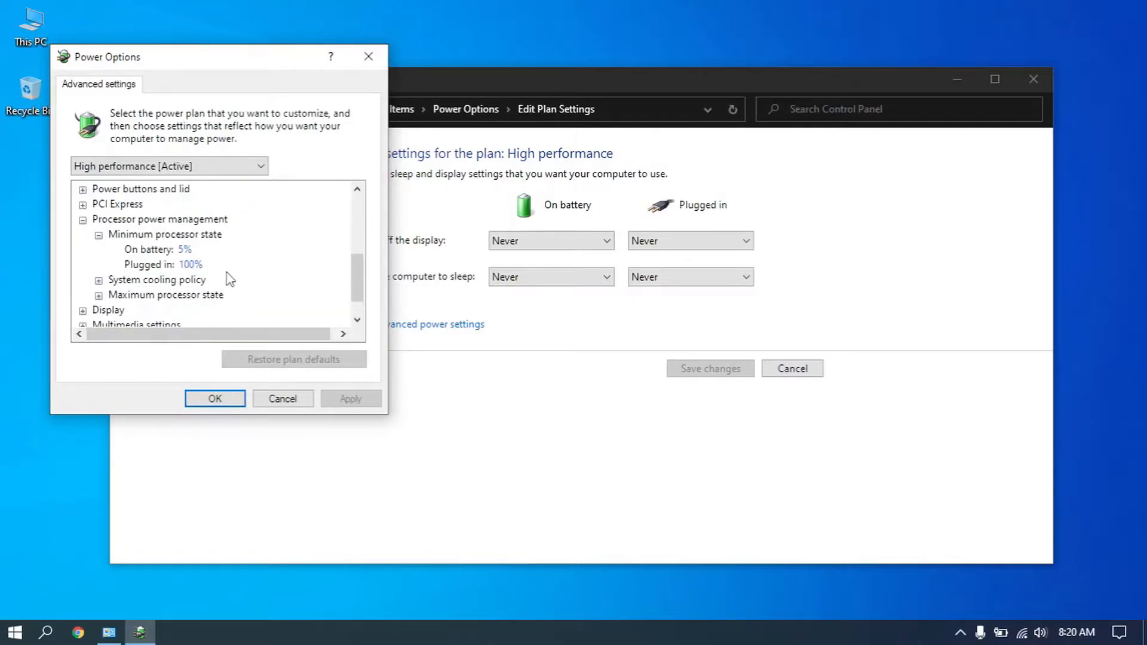
- Set the minimum processor state to 0% both on battery and plugged in
click(185, 251)
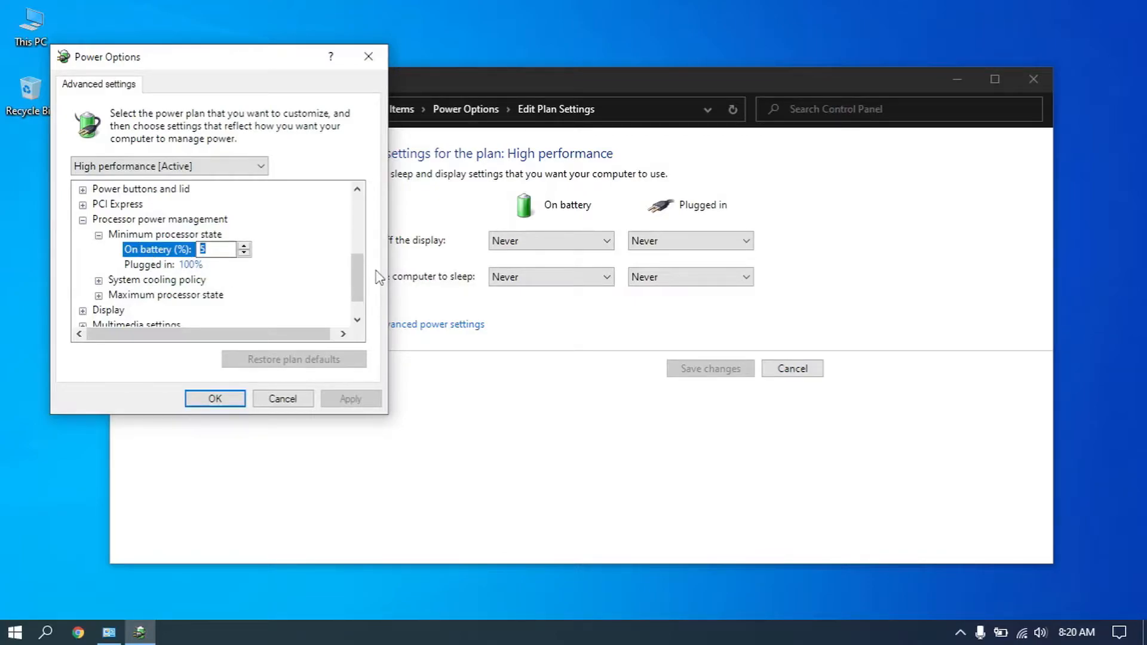
text(0)
click(191, 265)
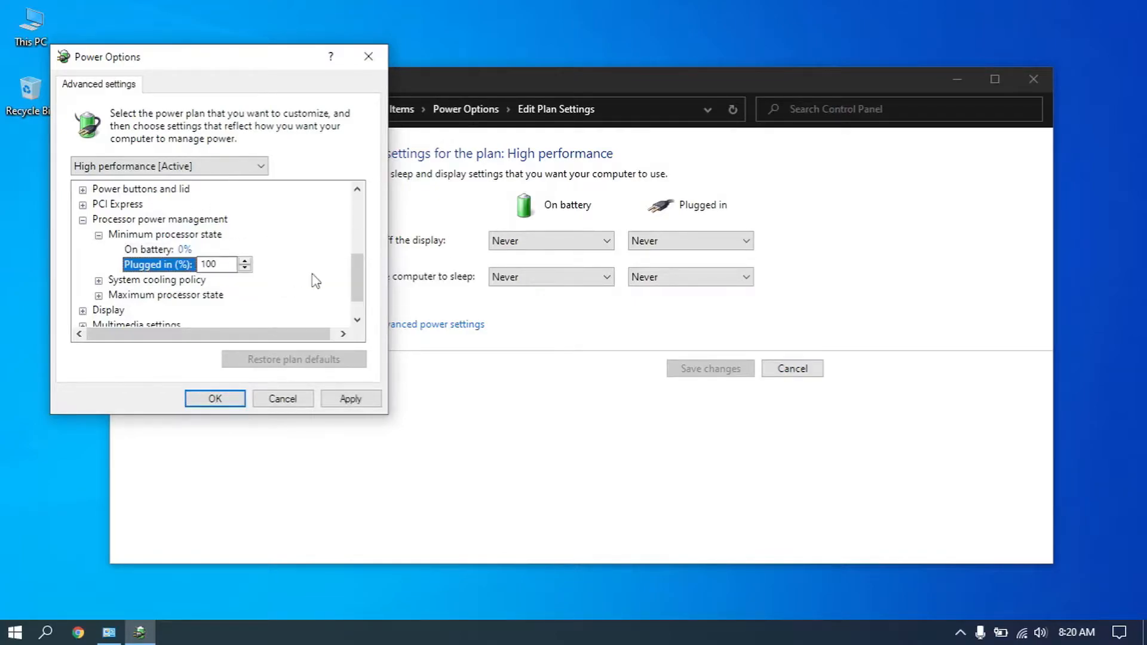
drag(221, 265, 127, 257)
text(0)
- Examine the maximum processor state and system cooling policy values under Processor power management
scroll(177, 267, down, 1)
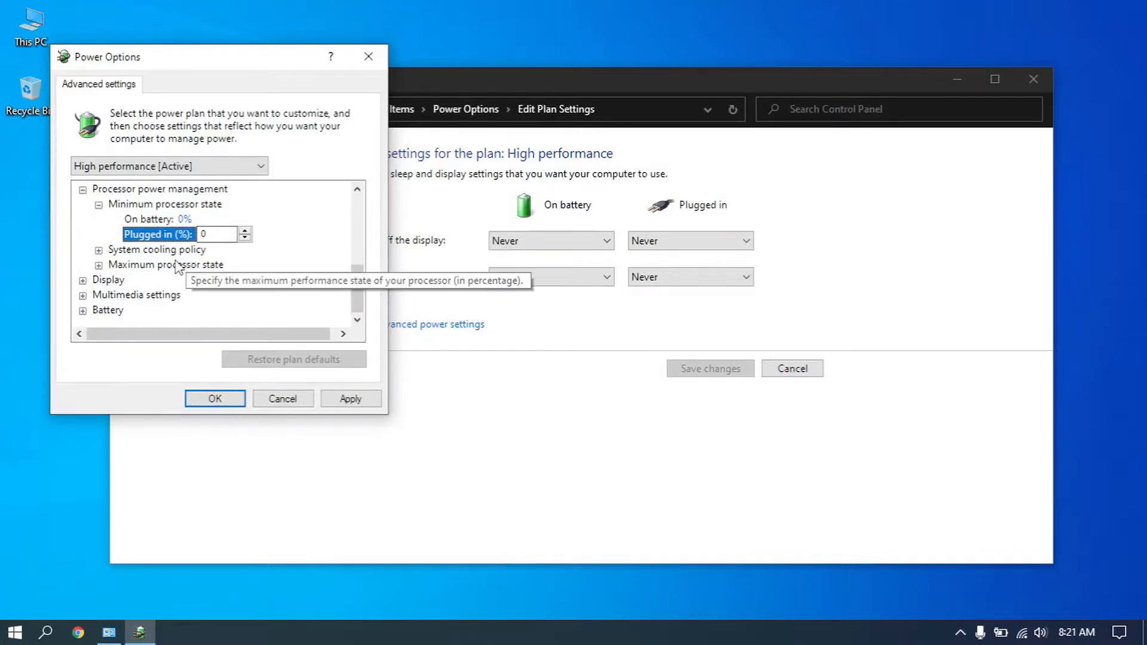
click(99, 264)
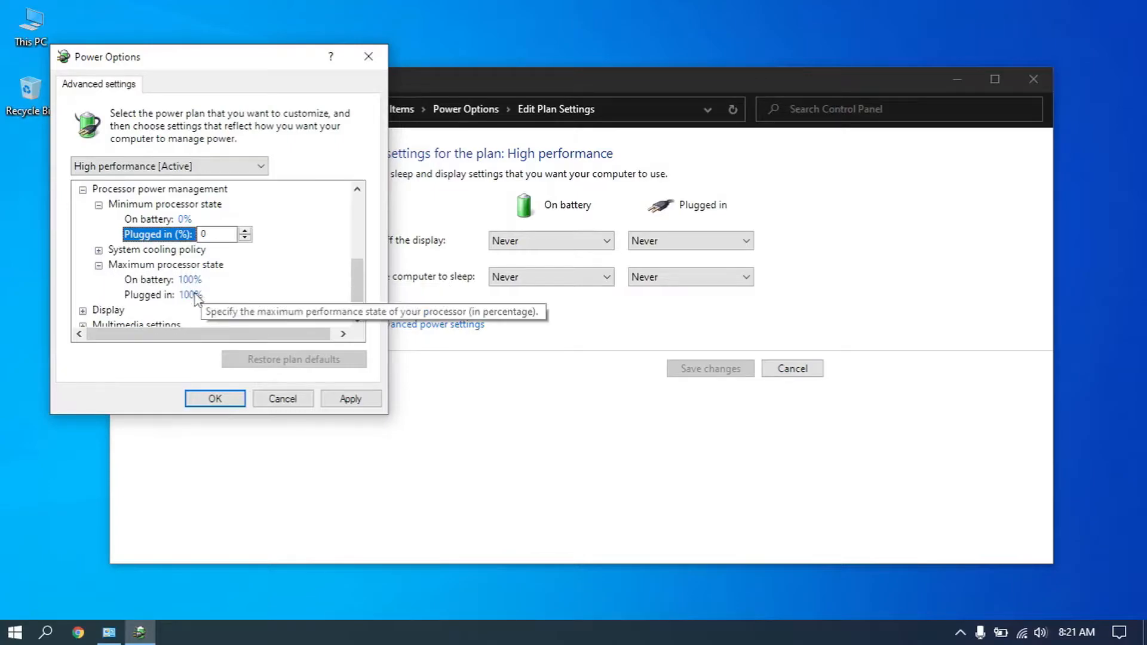
click(99, 250)
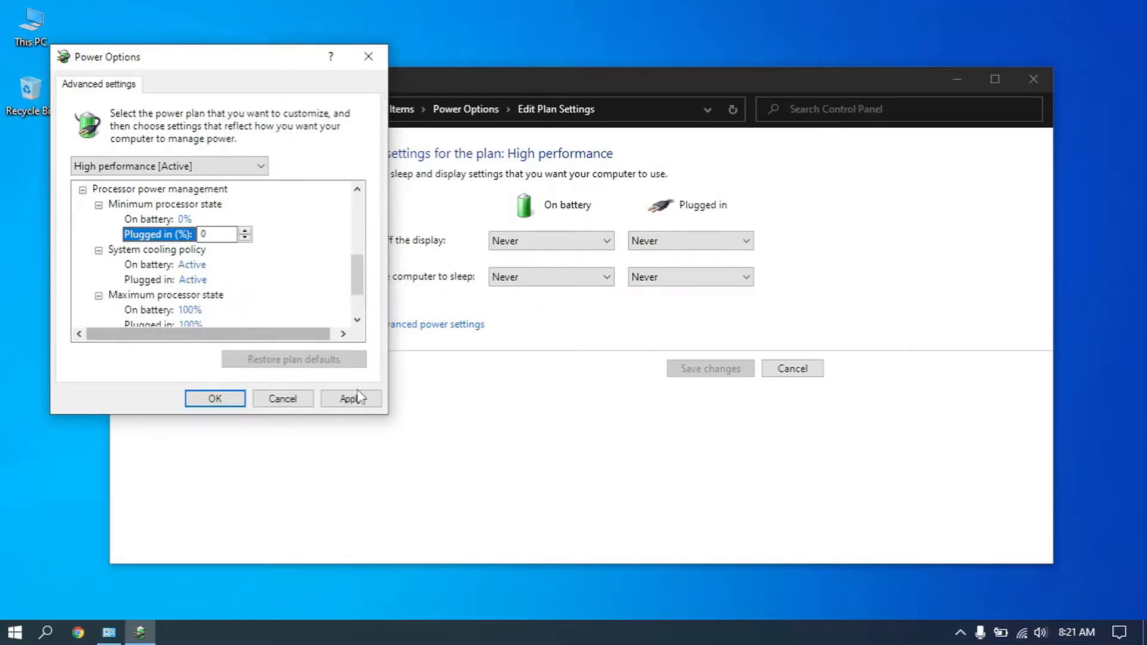
- Apply the advanced power settings and close the dialog and the Edit Plan Settings window
click(355, 399)
click(215, 399)
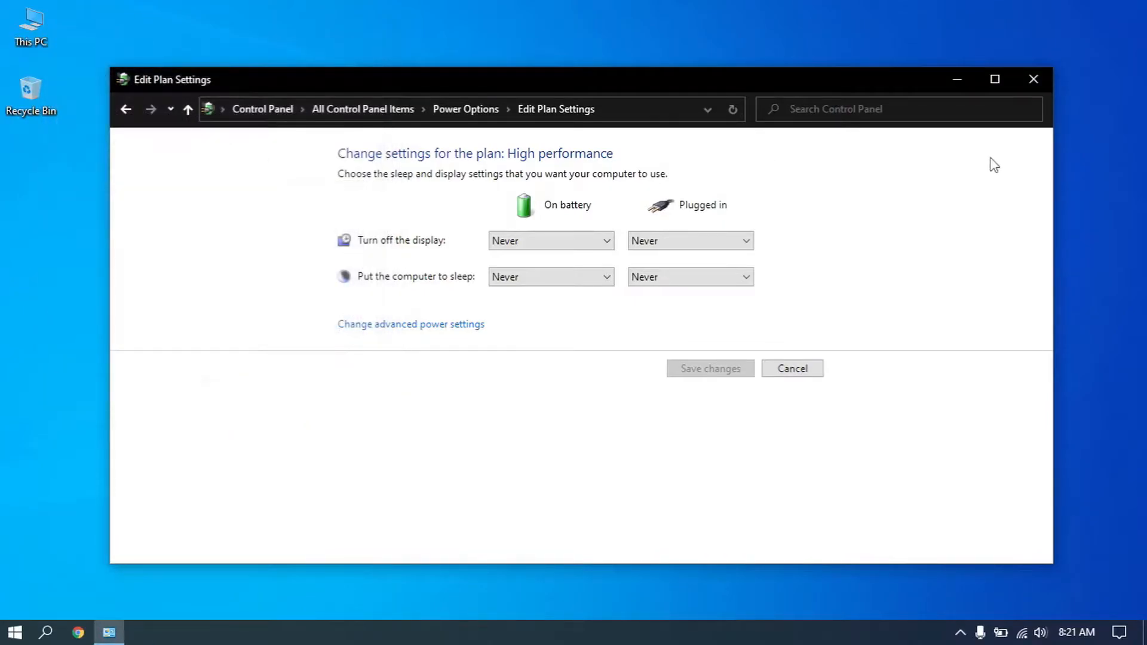
click(1039, 80)
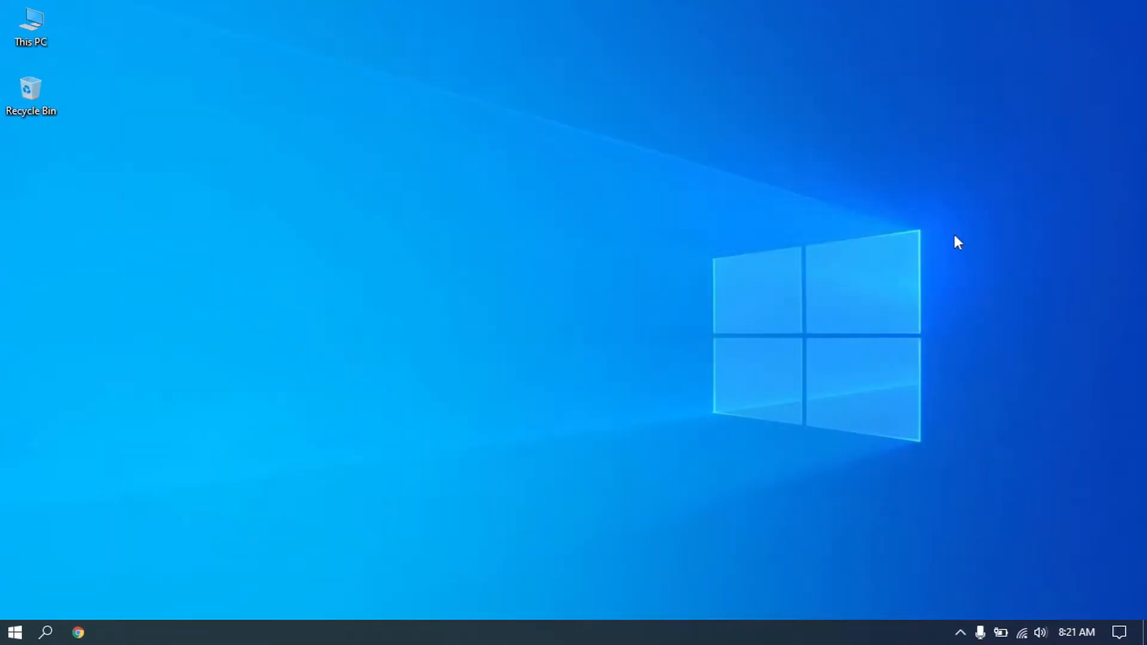
- Open System Configuration and bring up the advanced boot options for the Windows 10 installation
click(45, 632)
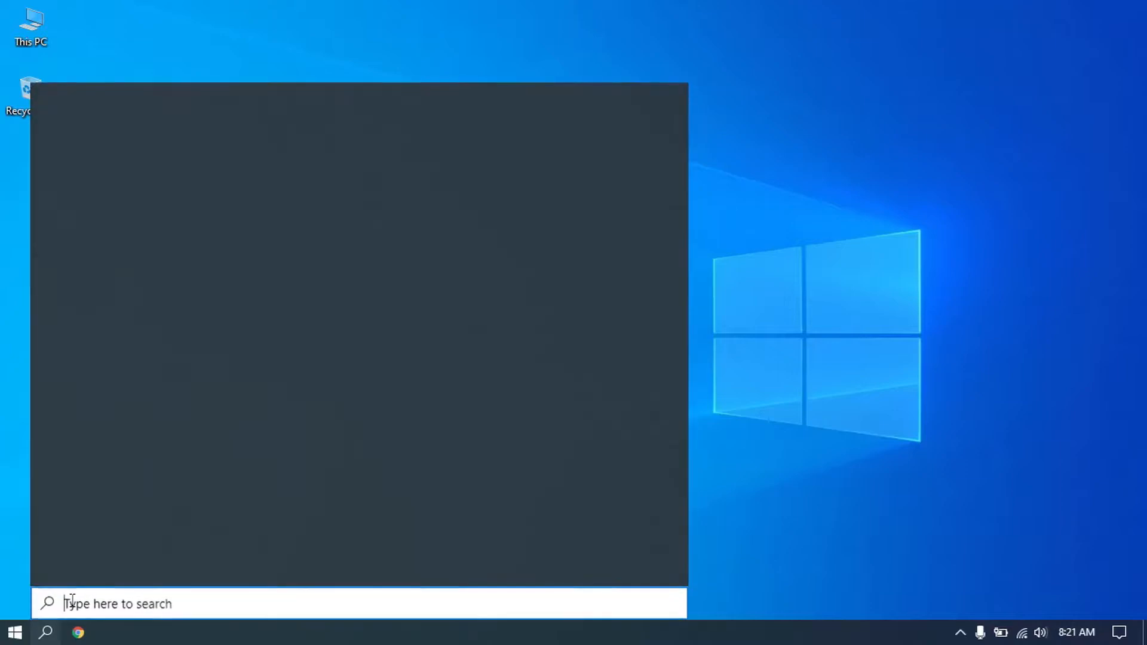
text(system co)
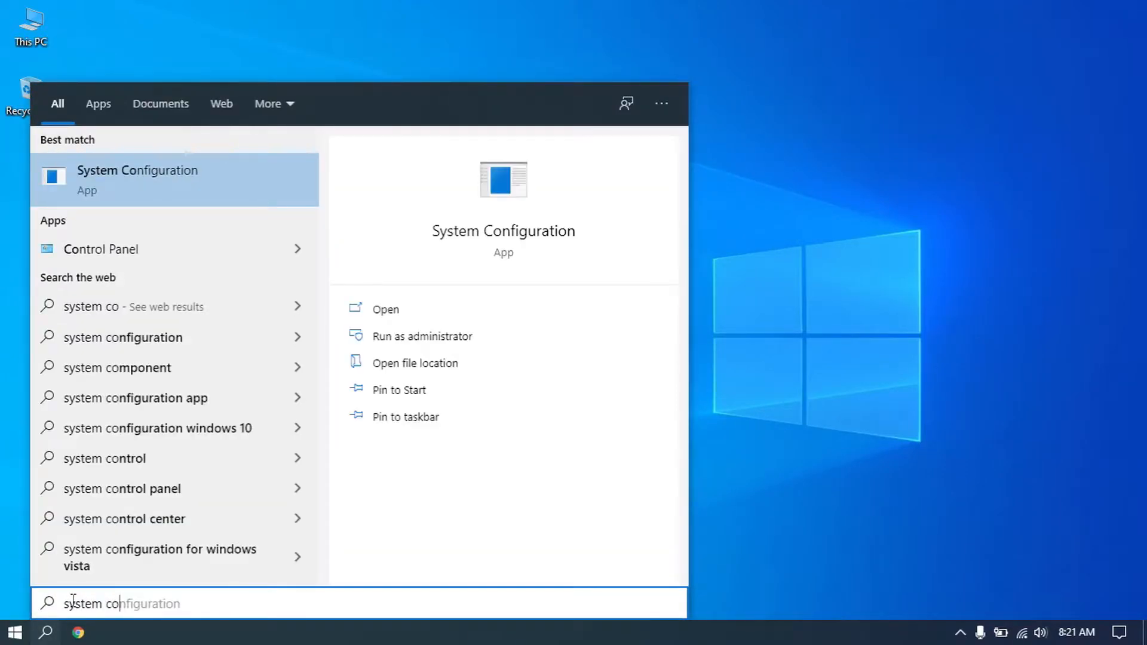
key(Return)
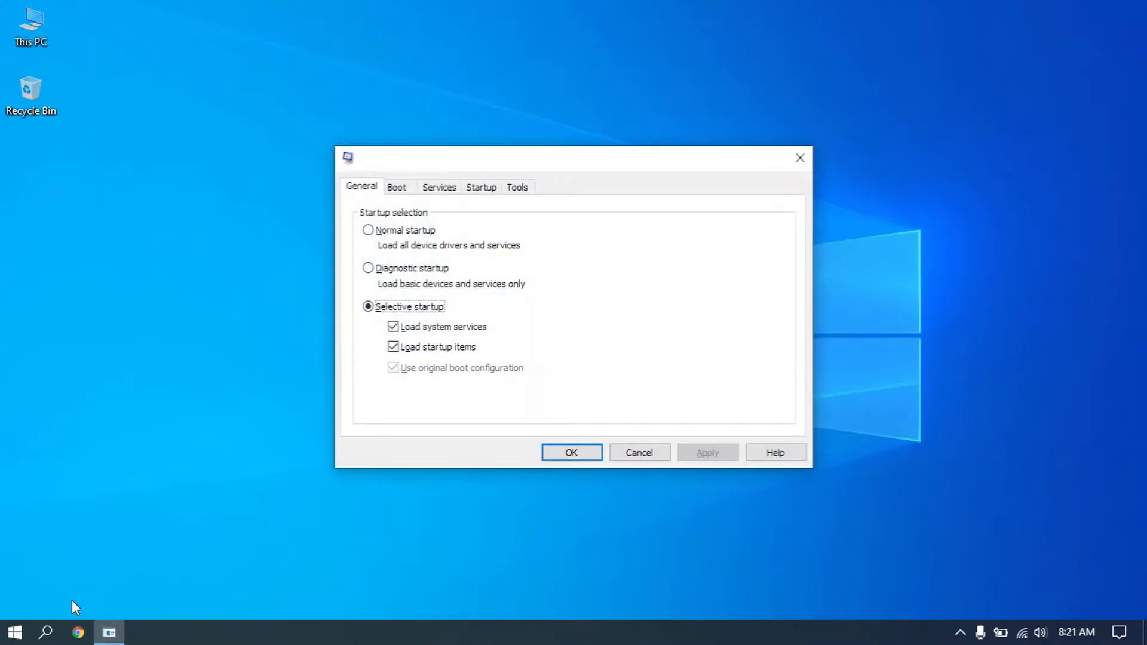
click(397, 188)
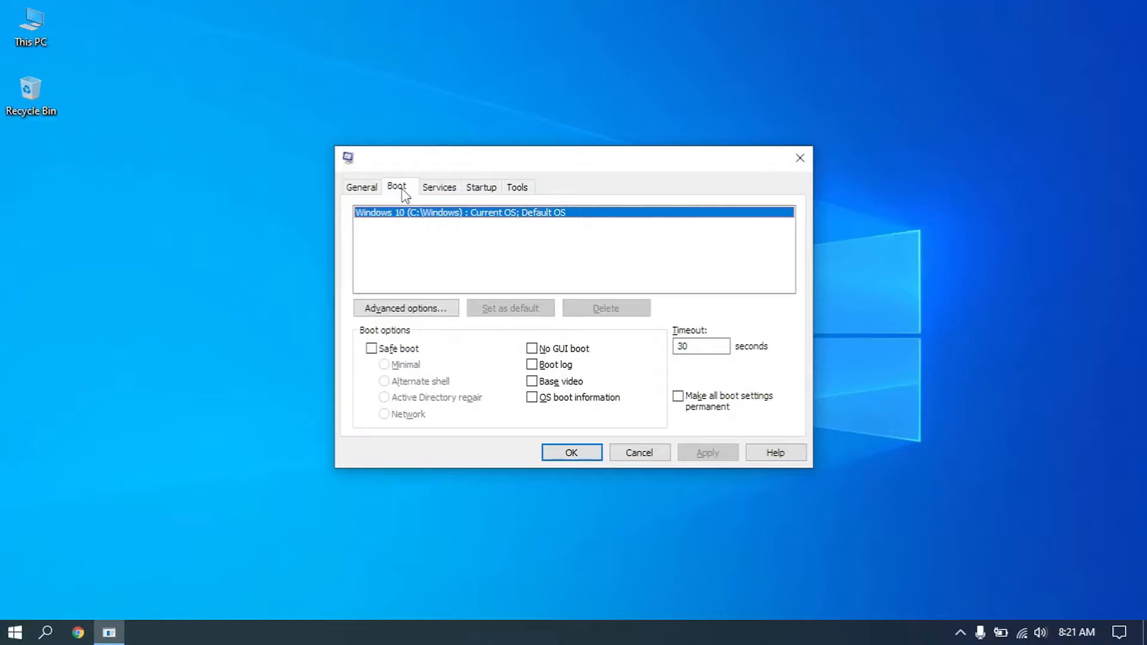
click(434, 309)
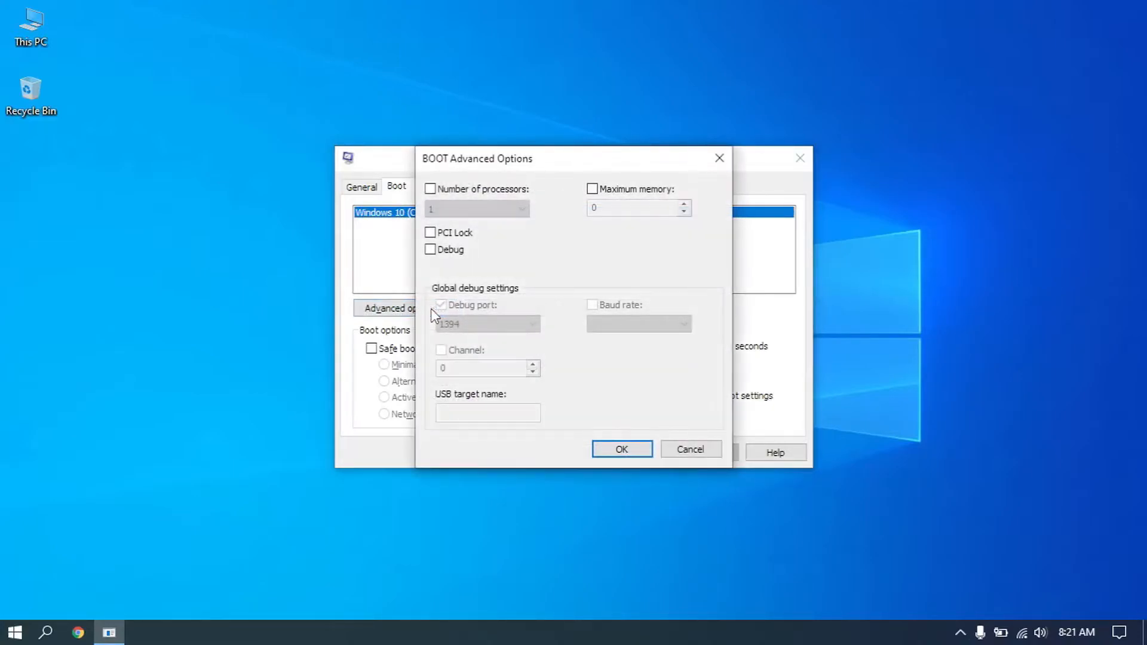
- Enable the number of processors boot option, set it to 4, and confirm the advanced options
click(430, 189)
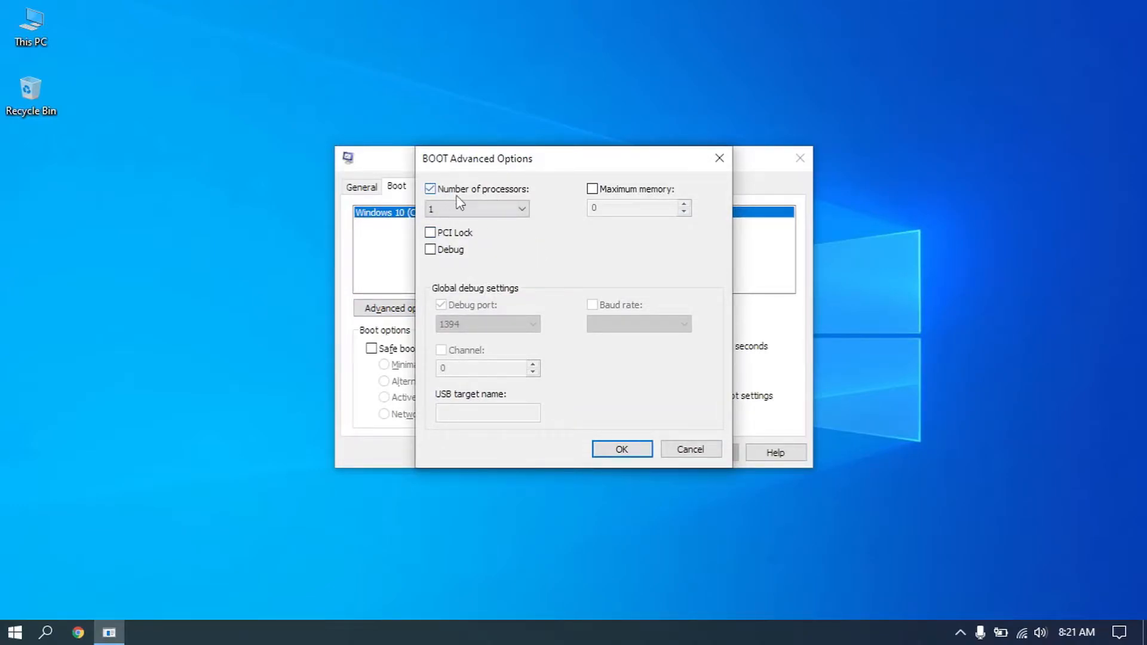
click(471, 208)
click(466, 257)
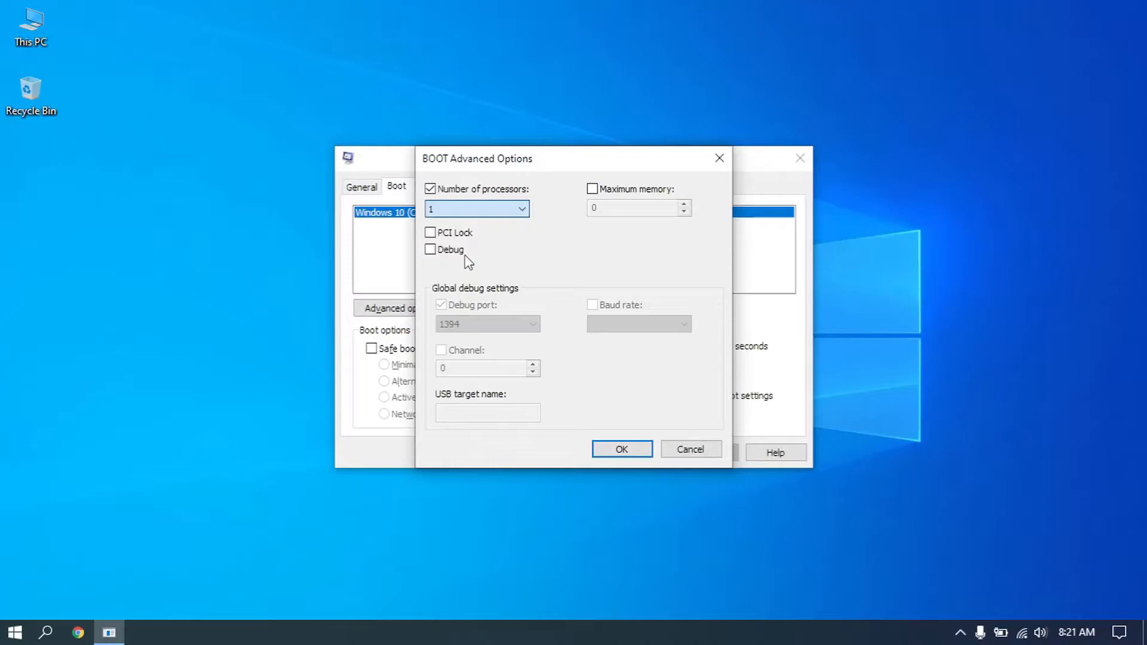
click(497, 206)
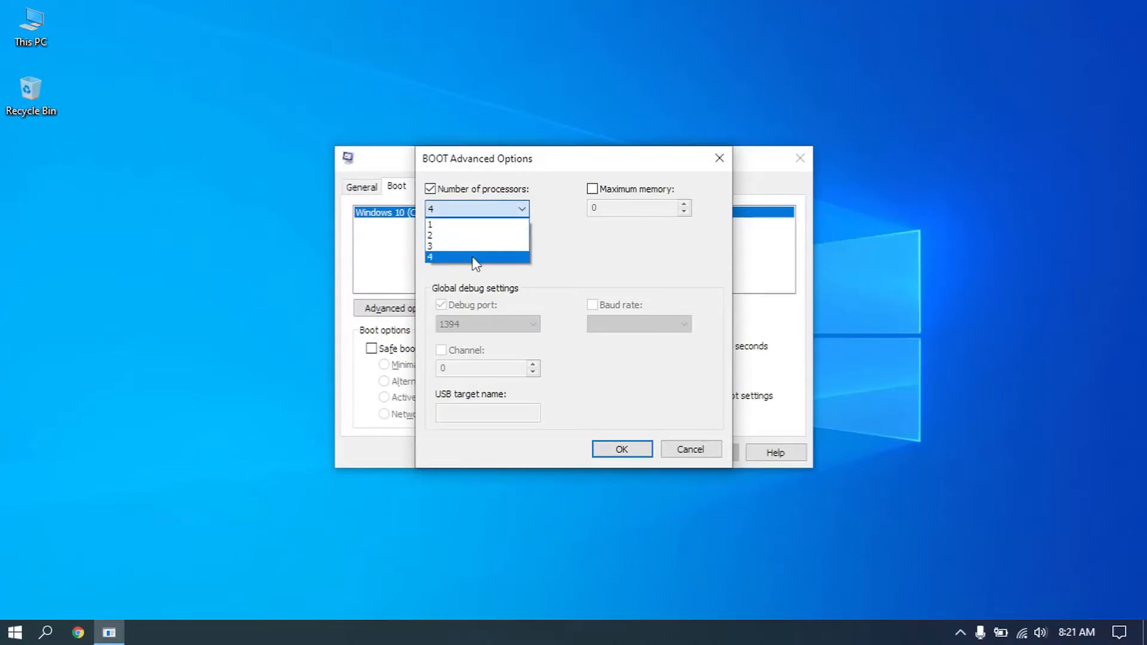
click(476, 258)
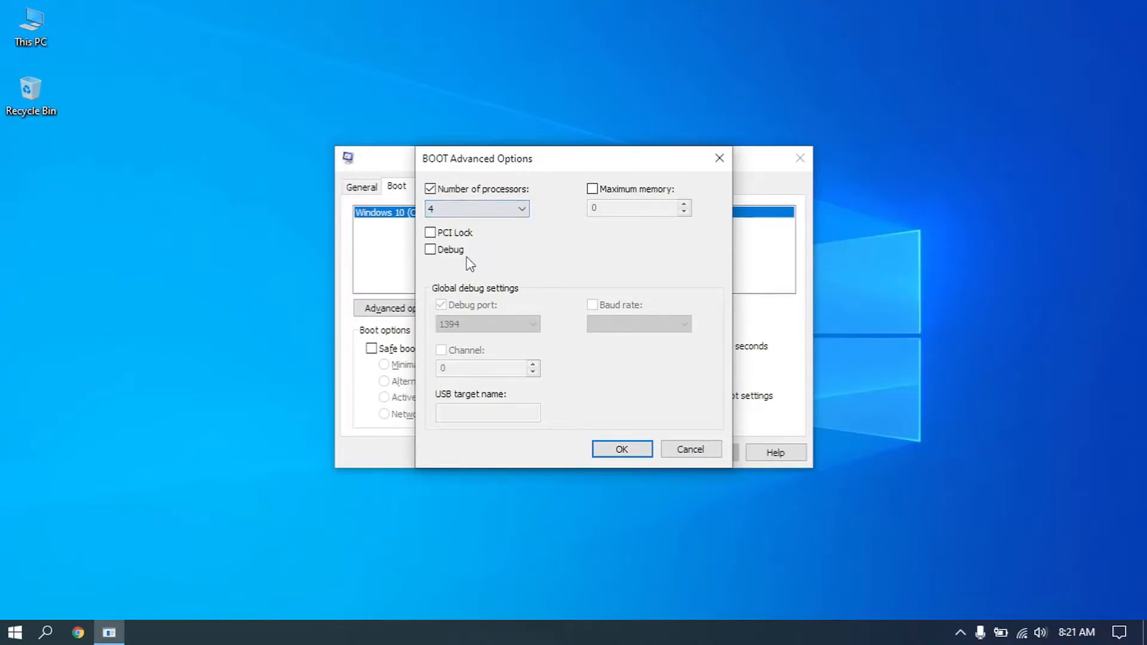
click(623, 450)
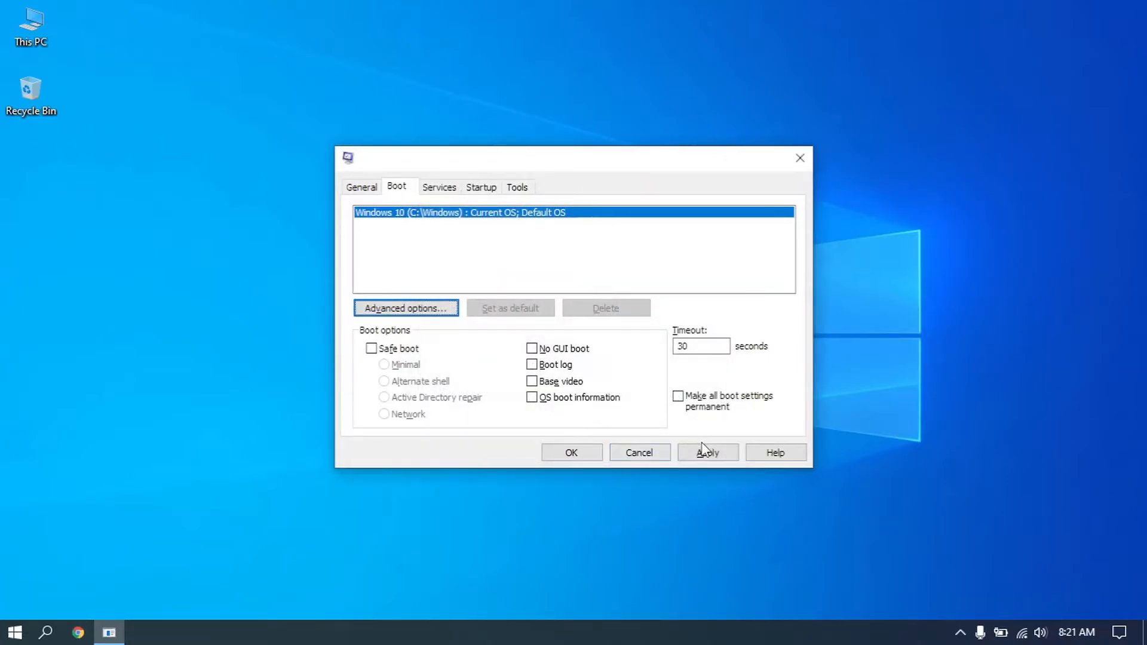
- Apply the boot configuration, close System Configuration, and restart the computer
click(725, 450)
click(577, 454)
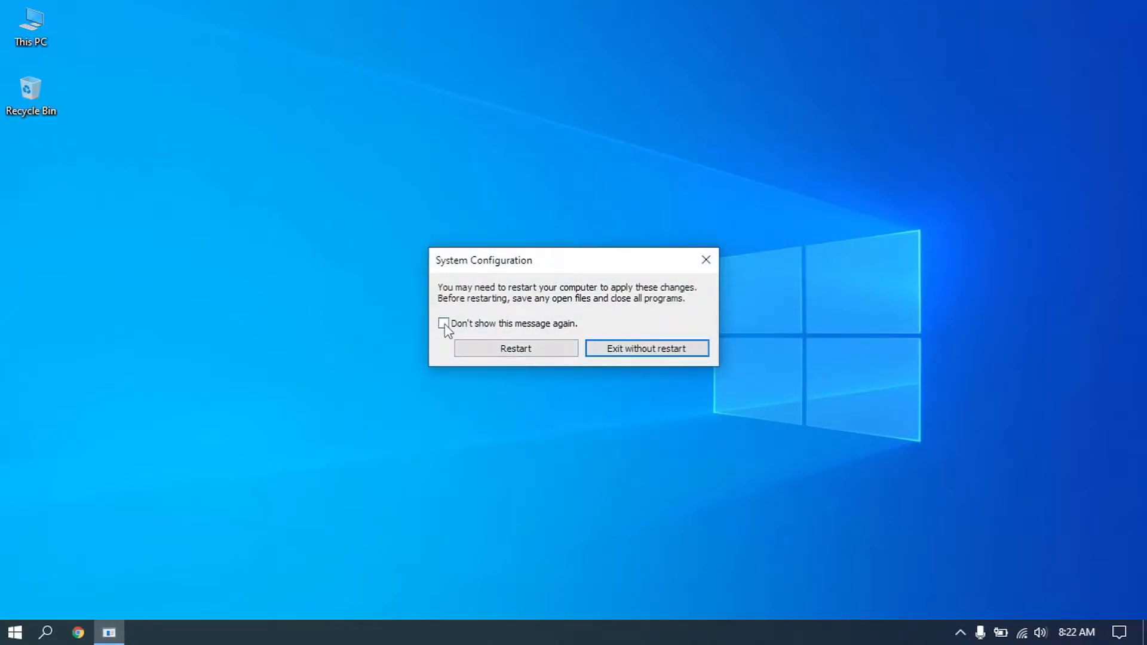
click(508, 349)
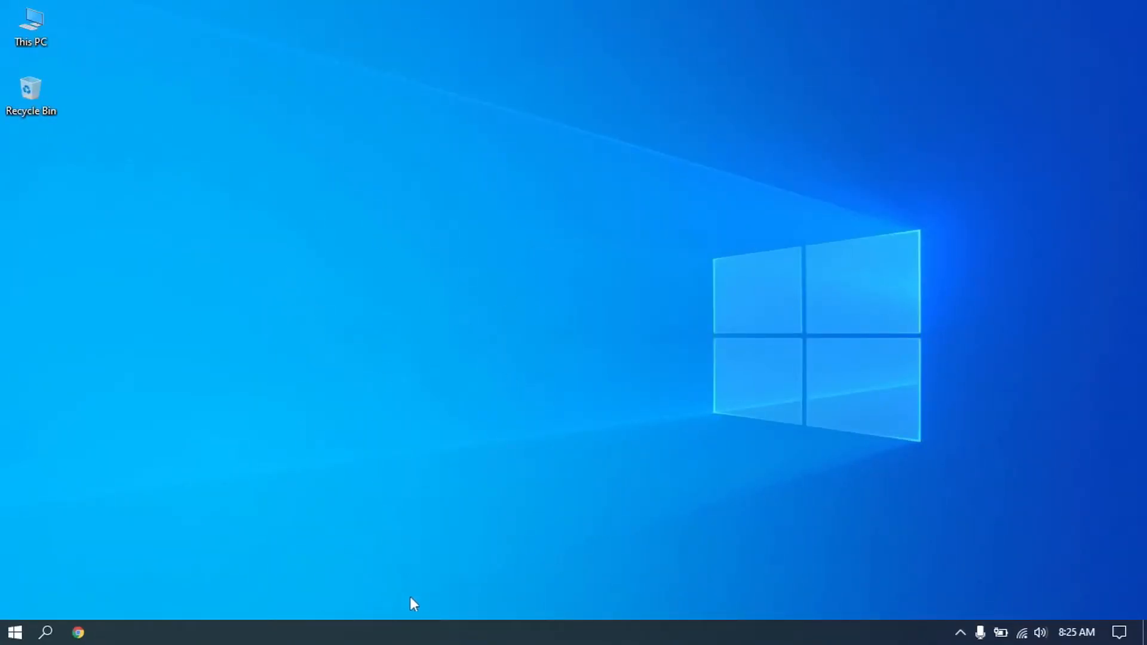
- Examine the CPU utilization and speed in Task Manager's performance view, and close Task Manager
right_click(412, 622)
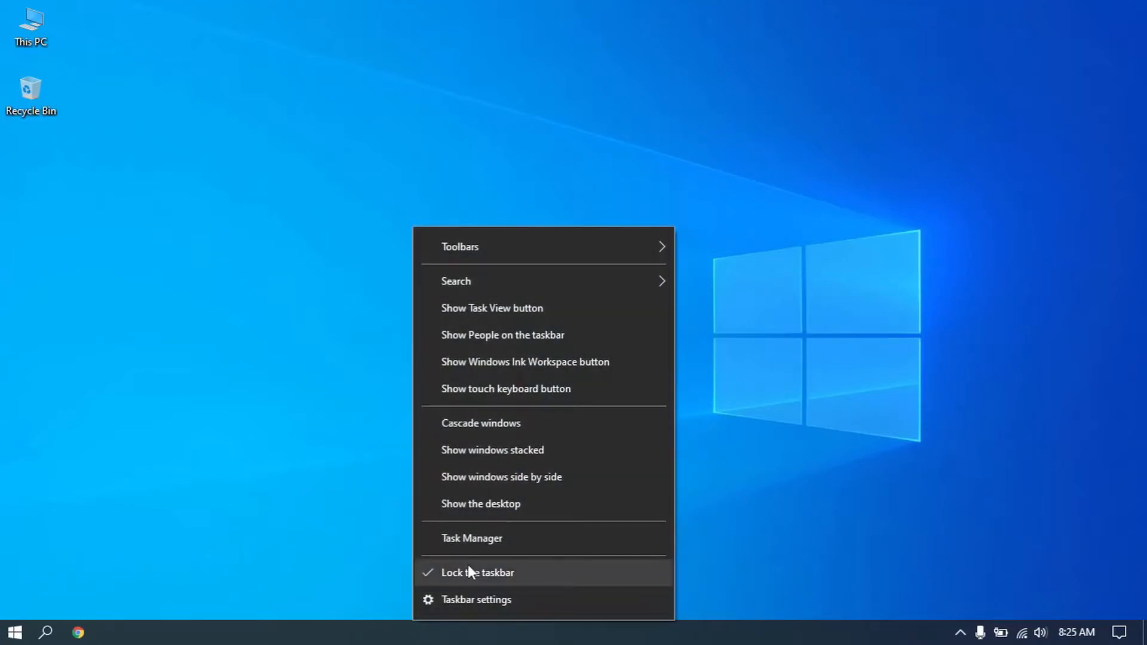
click(493, 542)
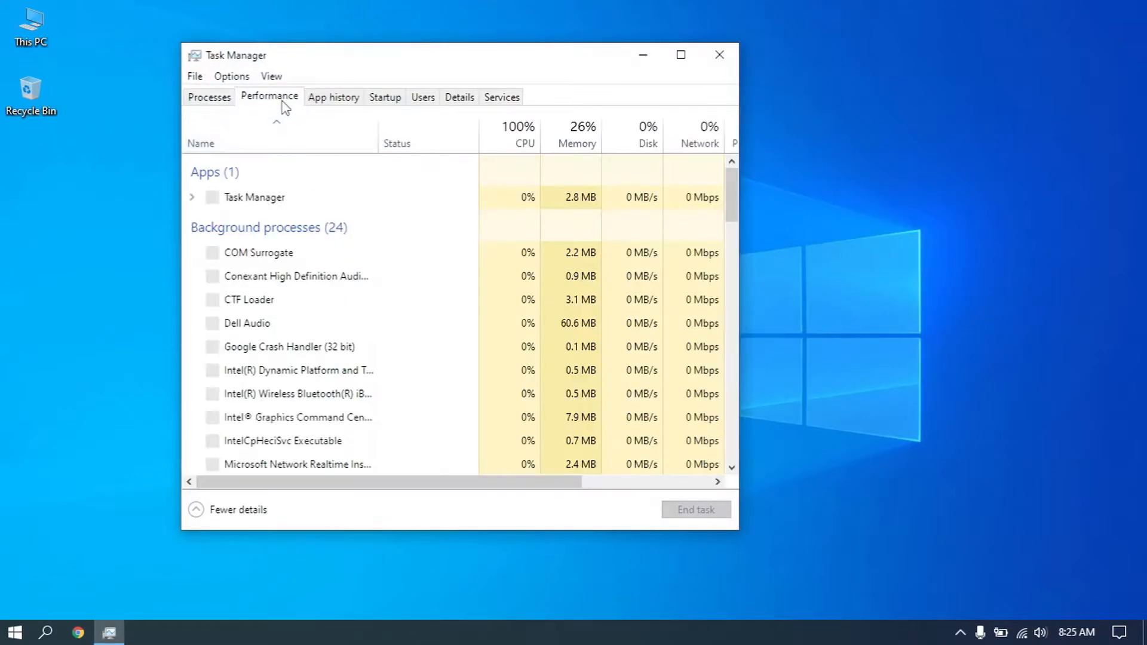
click(283, 98)
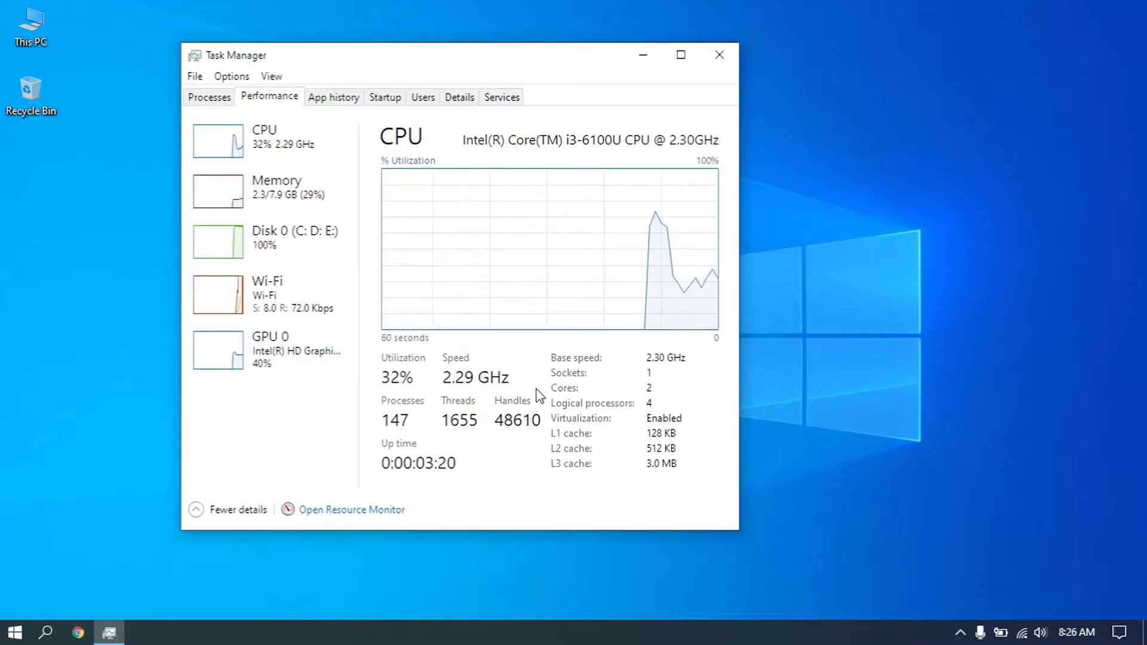
click(720, 52)
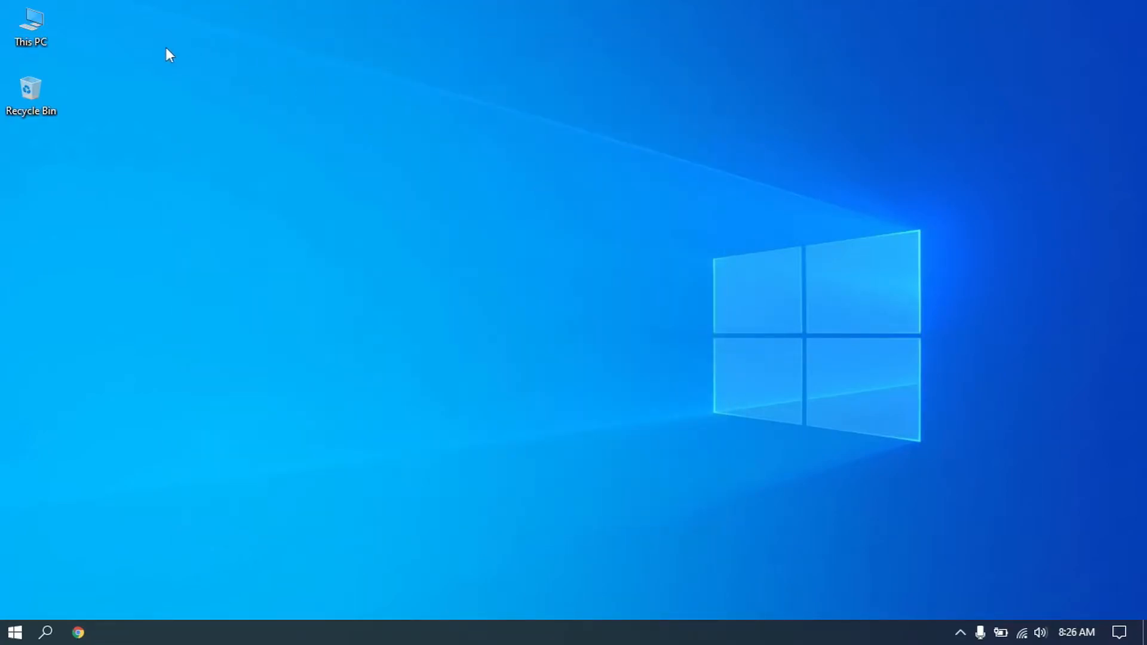
- Open the computer's properties from This PC and bring up the Performance Options in the advanced system settings
double_click(30, 36)
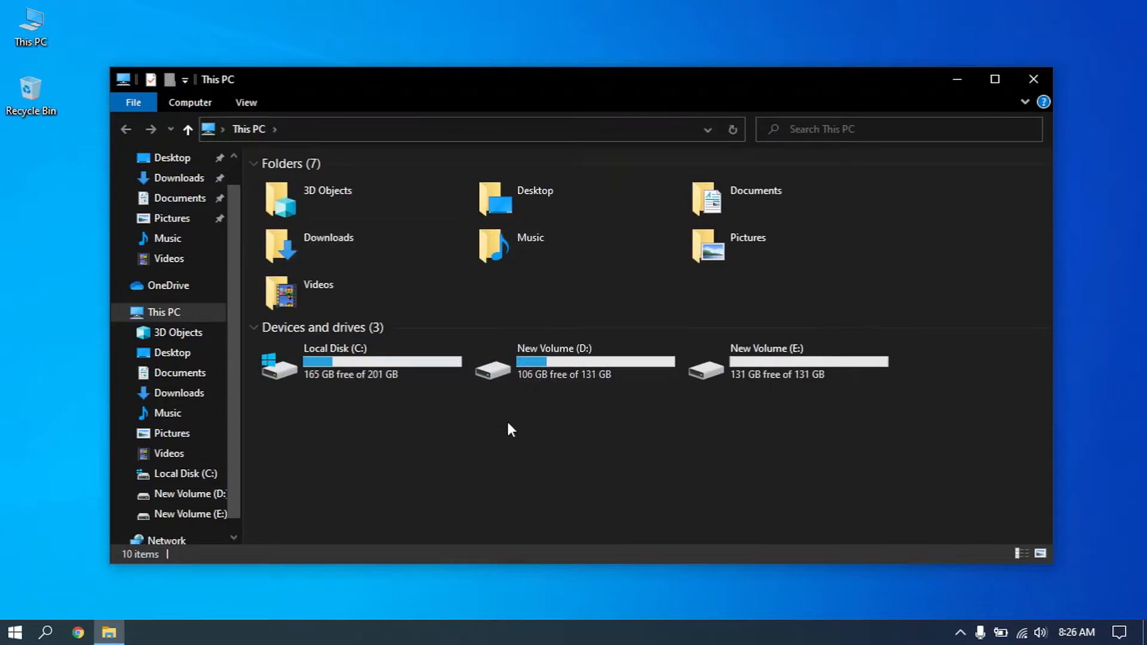
right_click(440, 452)
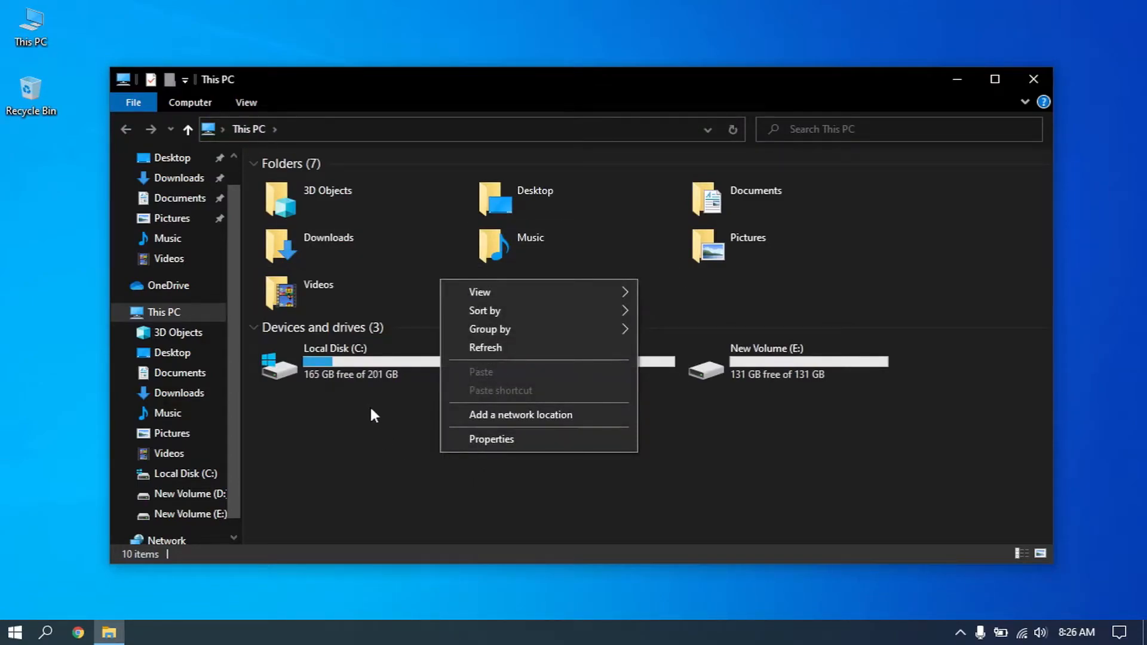
click(507, 442)
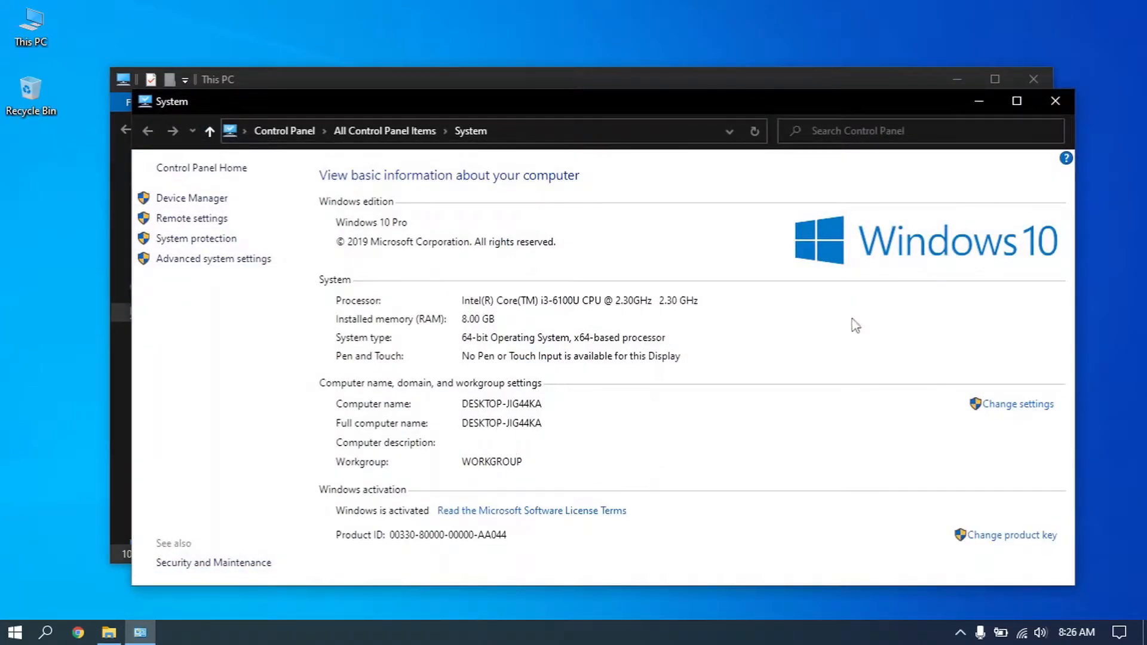
click(1016, 406)
click(226, 111)
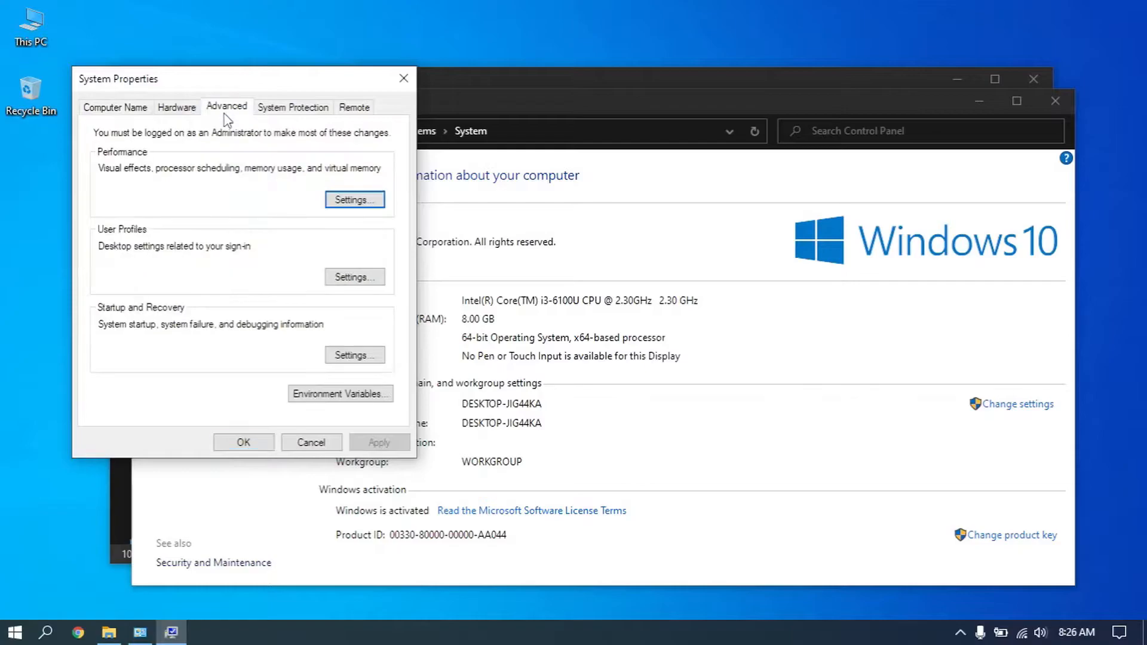
click(350, 203)
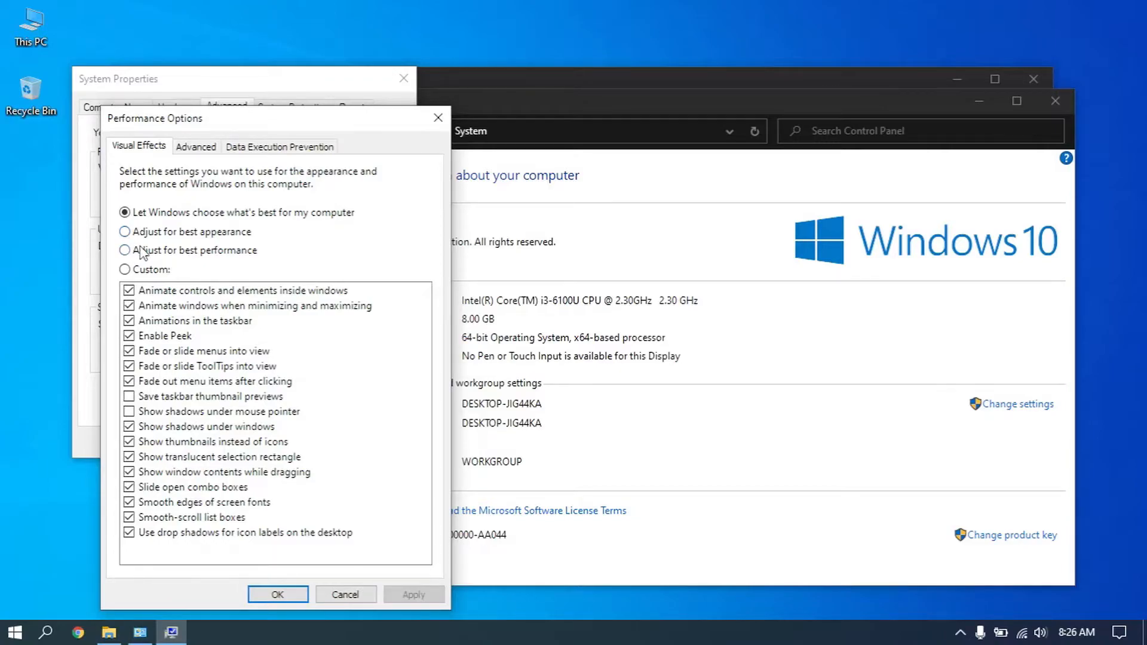
- Set the visual effects to Adjust for best performance, apply the change, and close the system settings windows
click(127, 251)
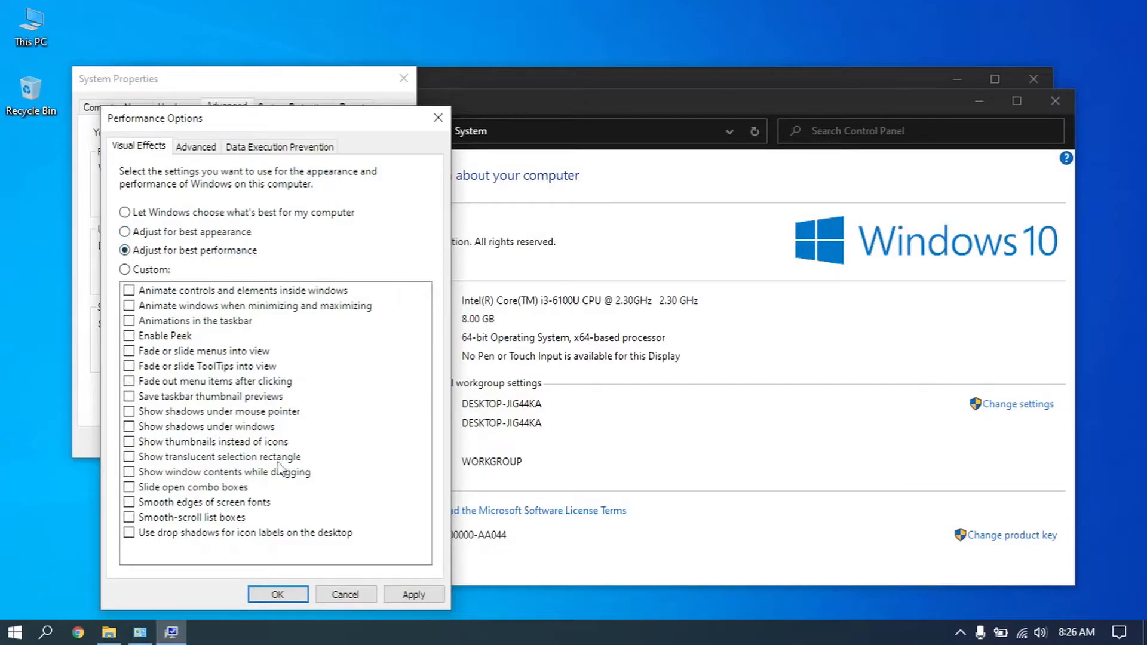
click(413, 595)
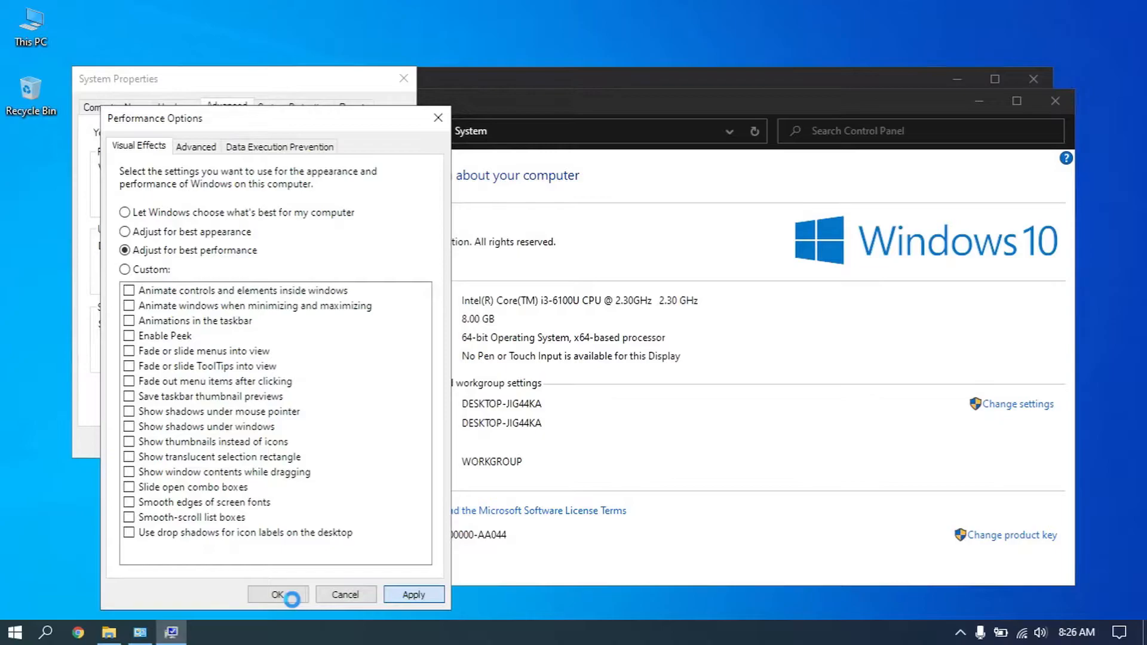
click(278, 594)
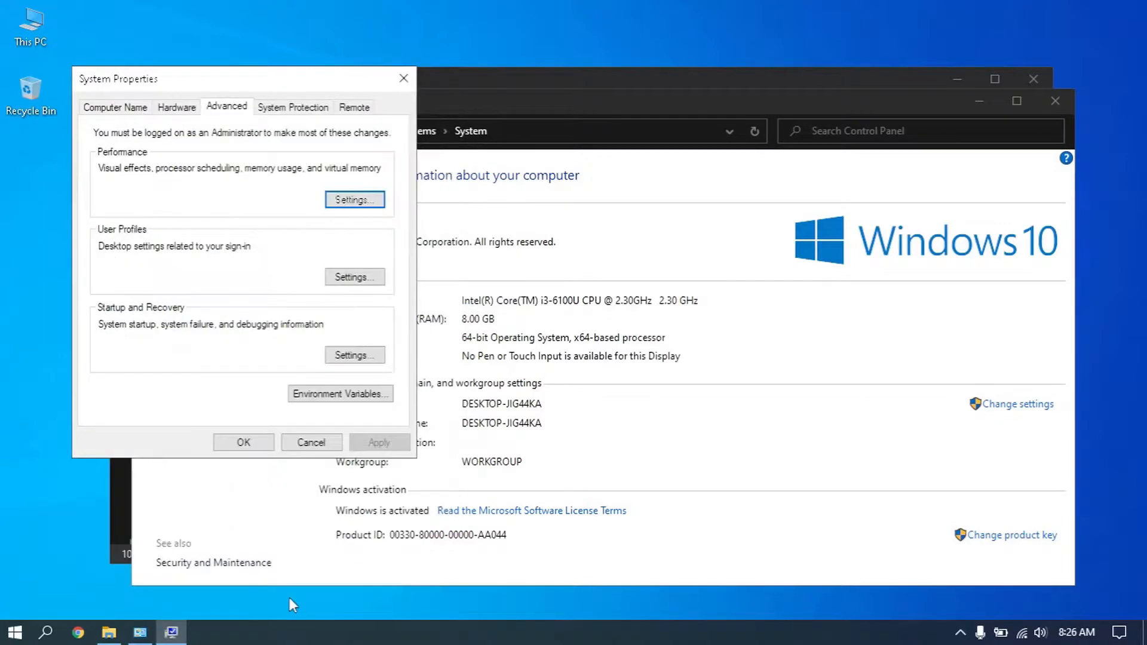
click(260, 446)
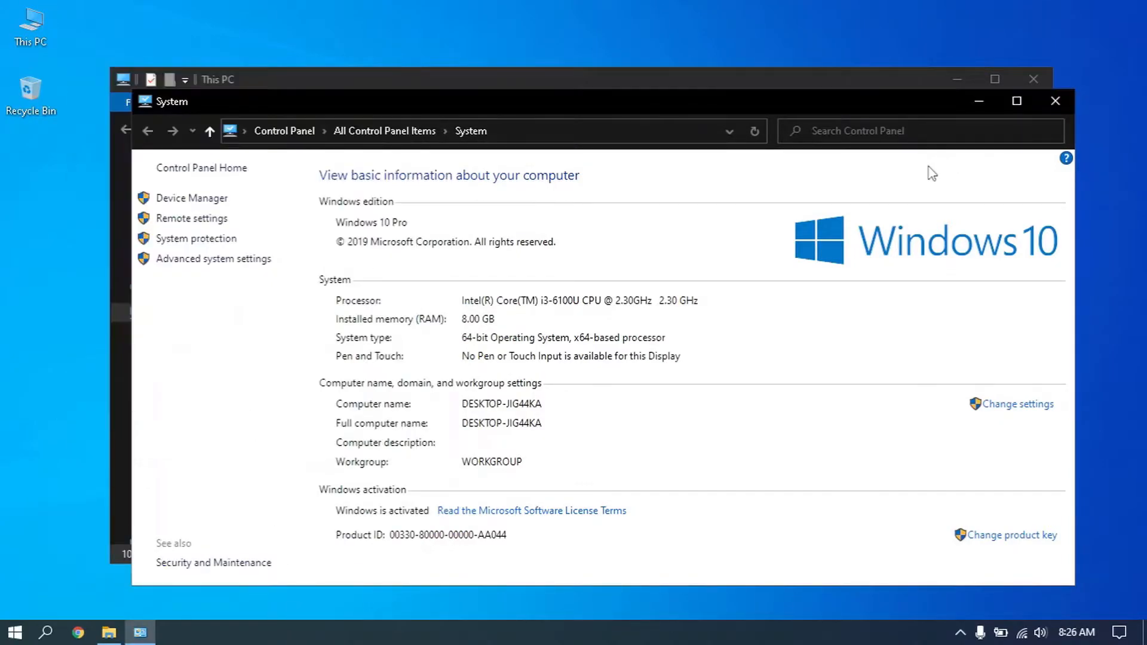
click(1056, 101)
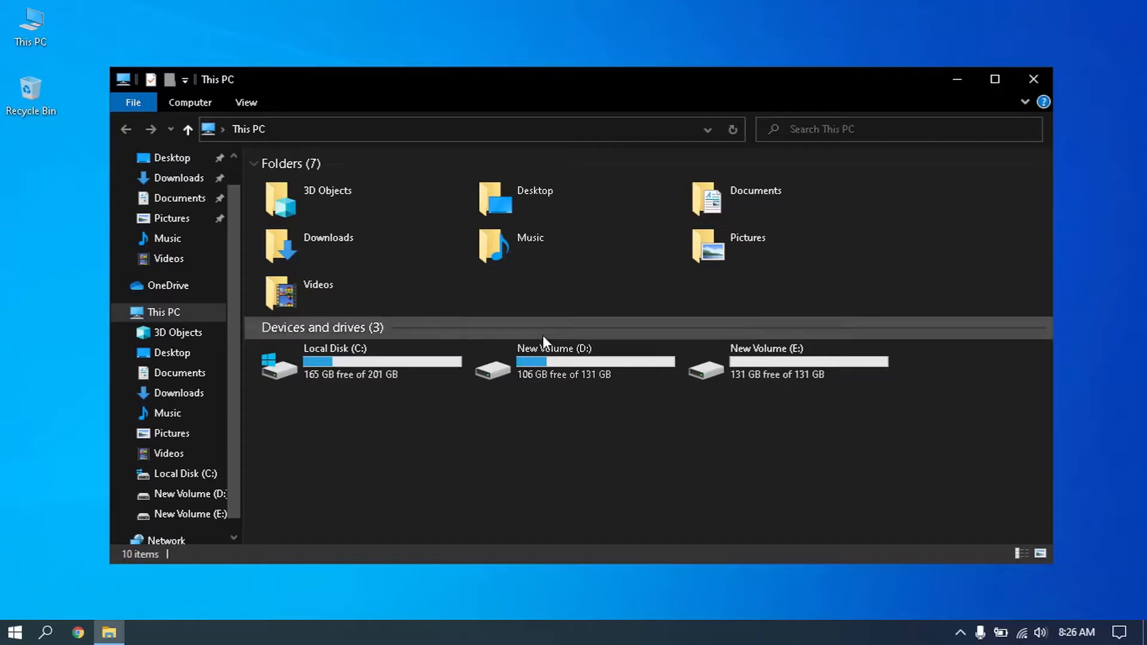
- Open the properties of Local Disk (C:) and start Disk Cleanup for that drive
click(336, 372)
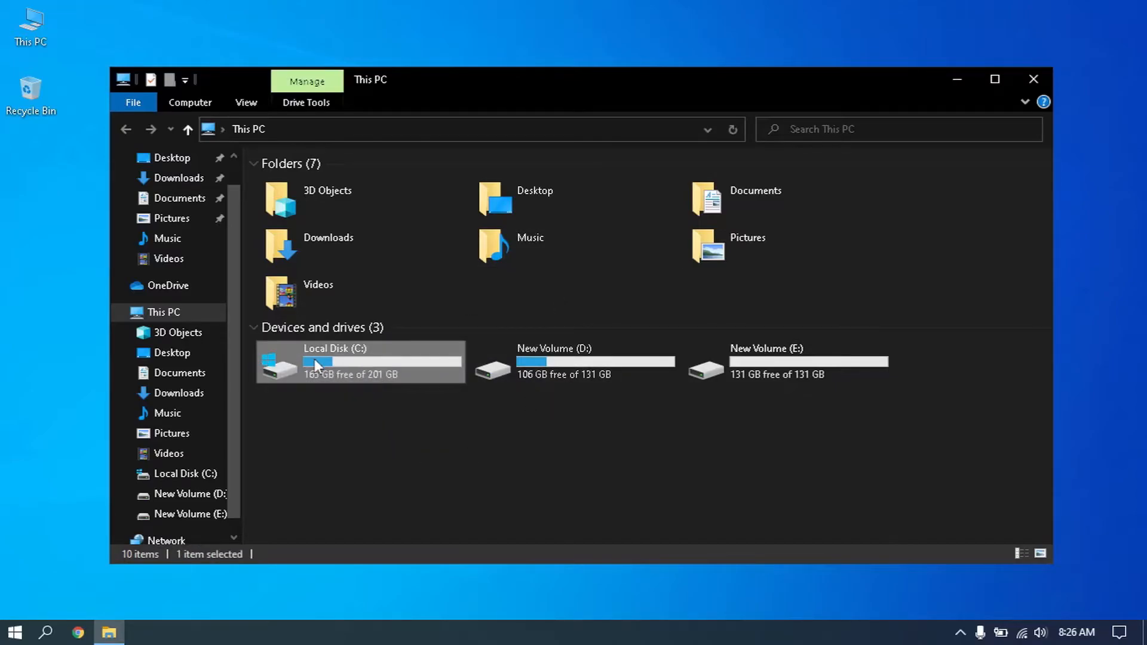
right_click(314, 358)
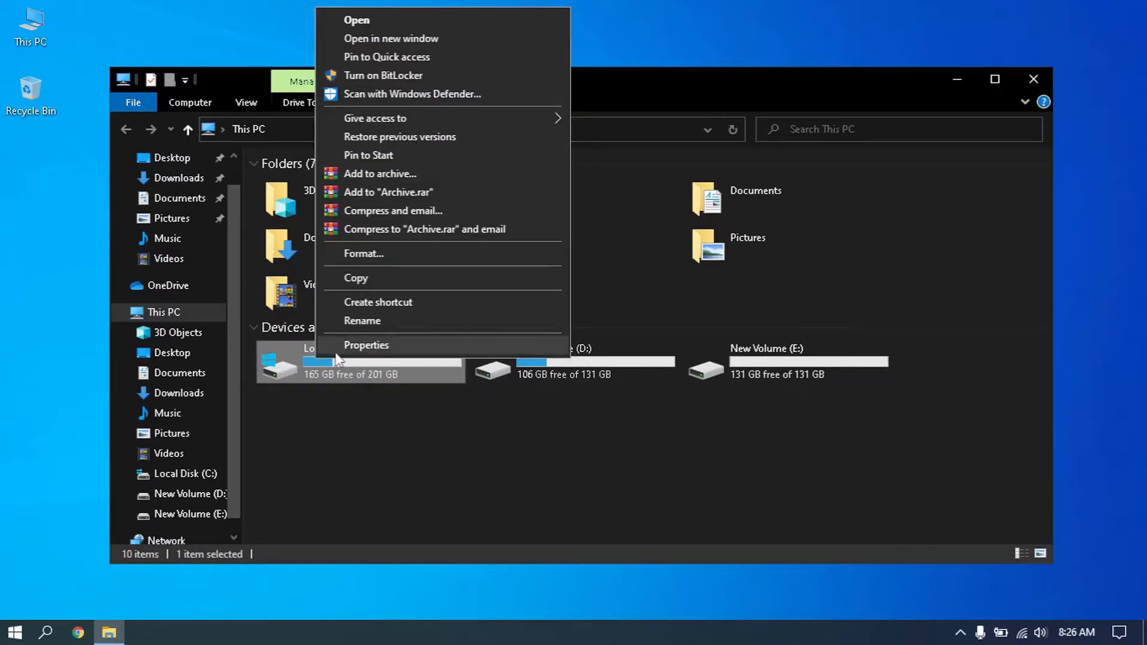
click(383, 347)
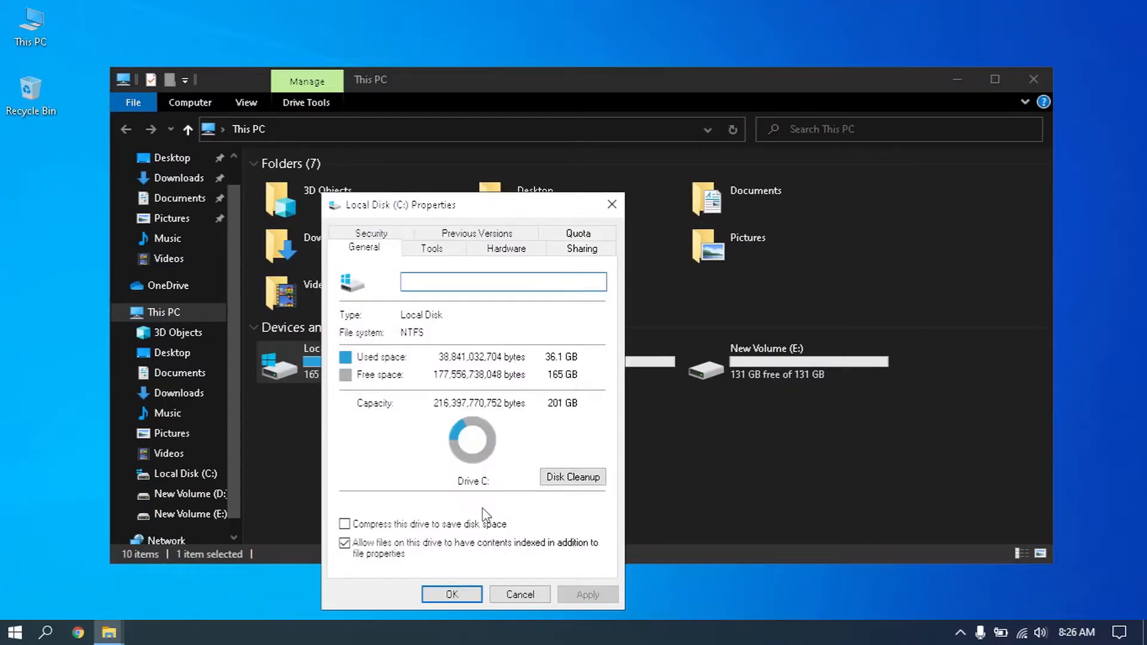
click(570, 480)
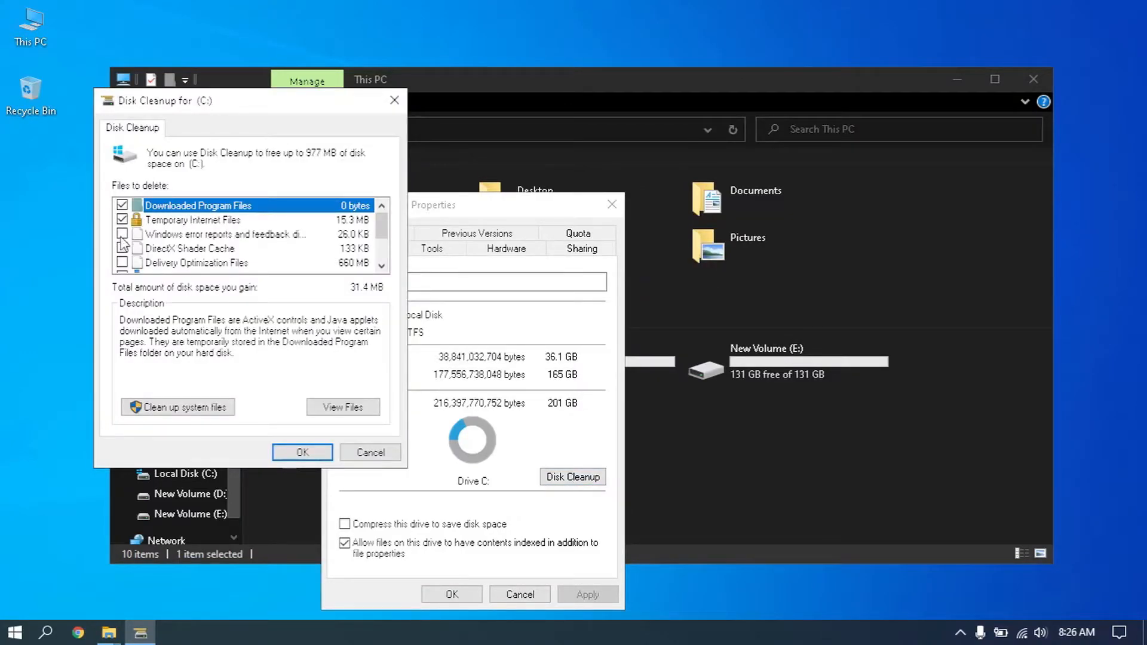
- Mark all listed file categories for deletion in Disk Cleanup, including Delivery Optimization Files, Downloads, Recycle Bin and Temporary files
click(121, 236)
scroll(126, 242, down, 1)
click(121, 219)
click(122, 234)
click(122, 248)
click(122, 262)
scroll(169, 230, down, 1)
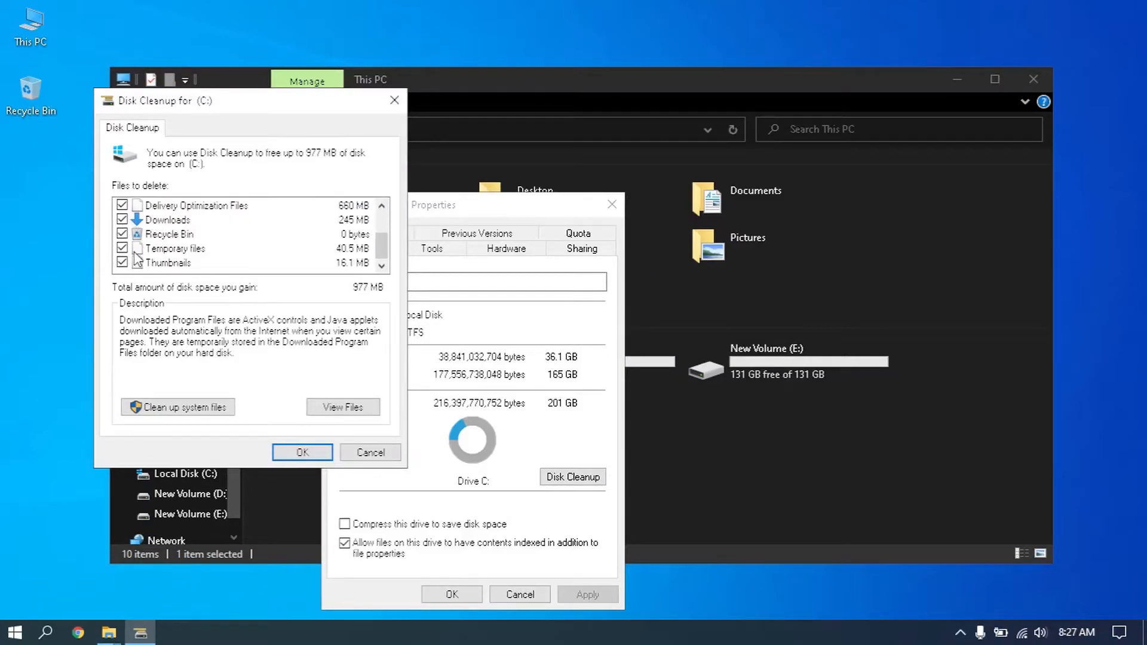
scroll(177, 229, up, 4)
scroll(185, 233, down, 1)
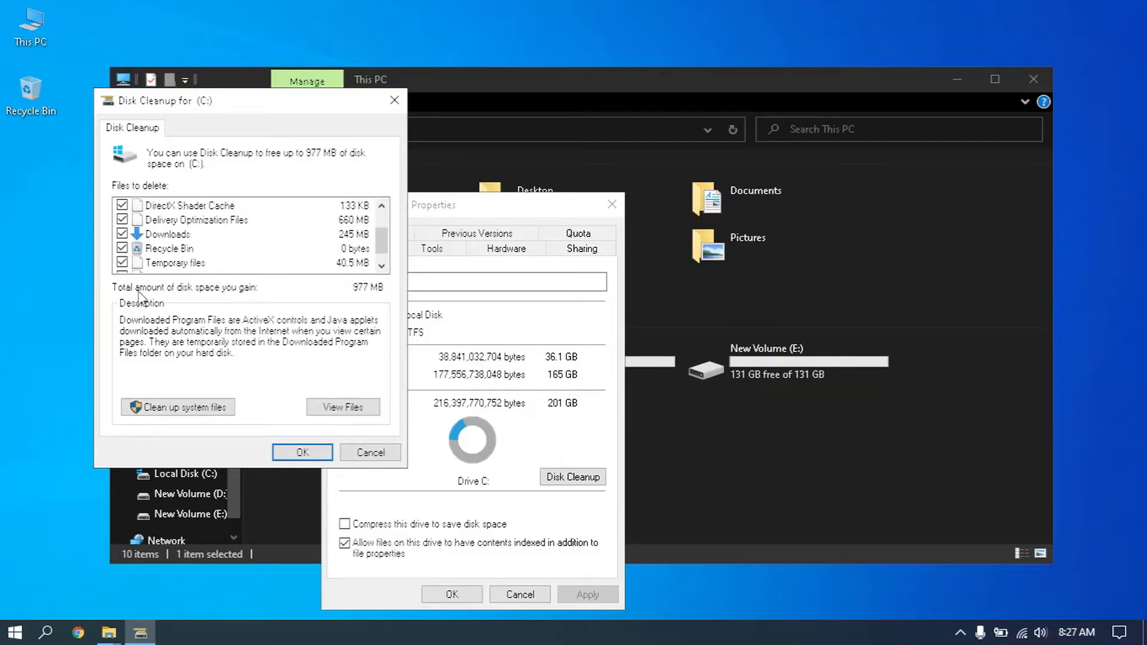
- Include system files in Disk Cleanup and mark the categories from Windows Defender Antivirus through Device driver packages, leaving Downloads unmarked
click(179, 408)
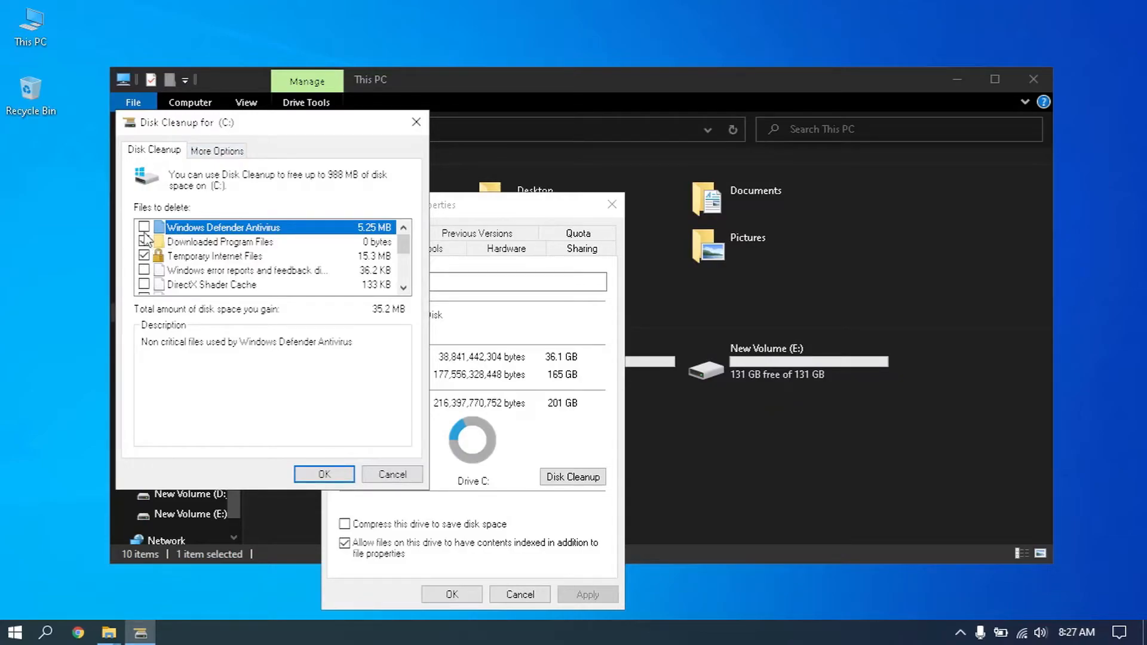
click(144, 284)
scroll(201, 263, down, 1)
click(144, 256)
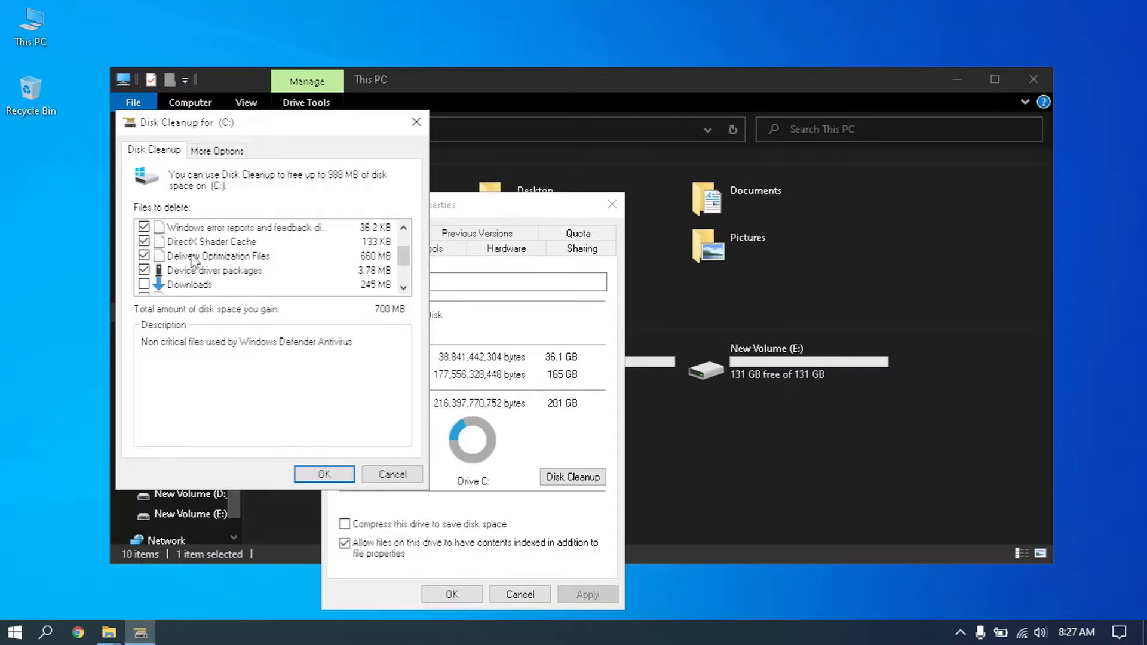
scroll(182, 261, down, 1)
click(144, 242)
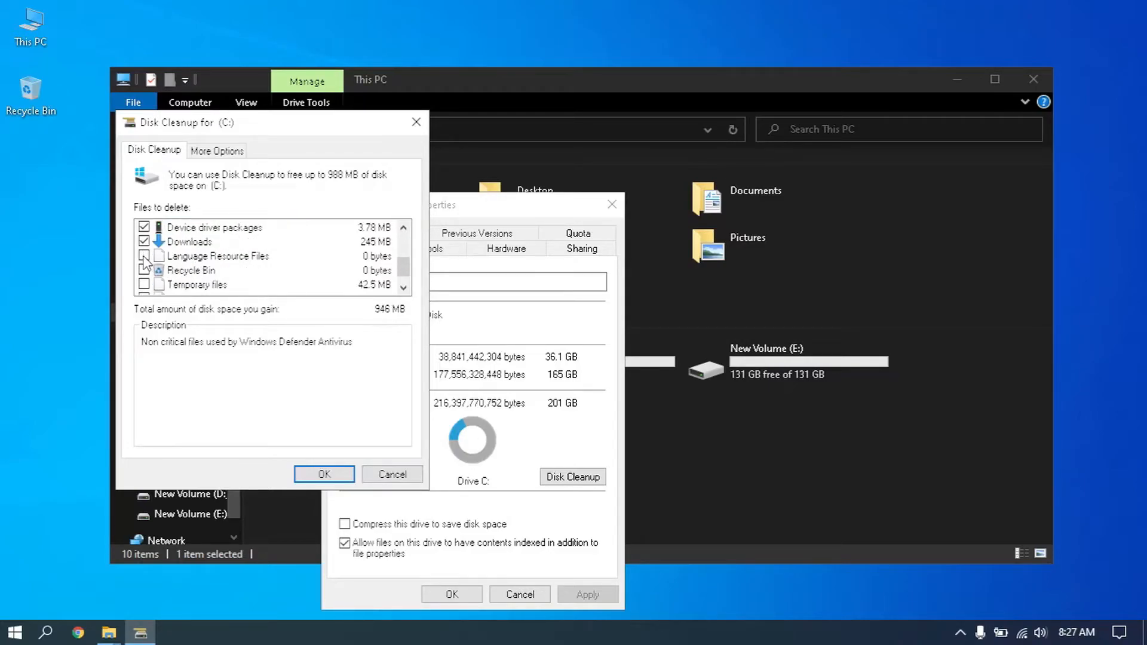
click(144, 242)
- Check the contents of the Downloads folder, and arrange the drive C: properties beside the Disk Cleanup window
drag(266, 128, 606, 134)
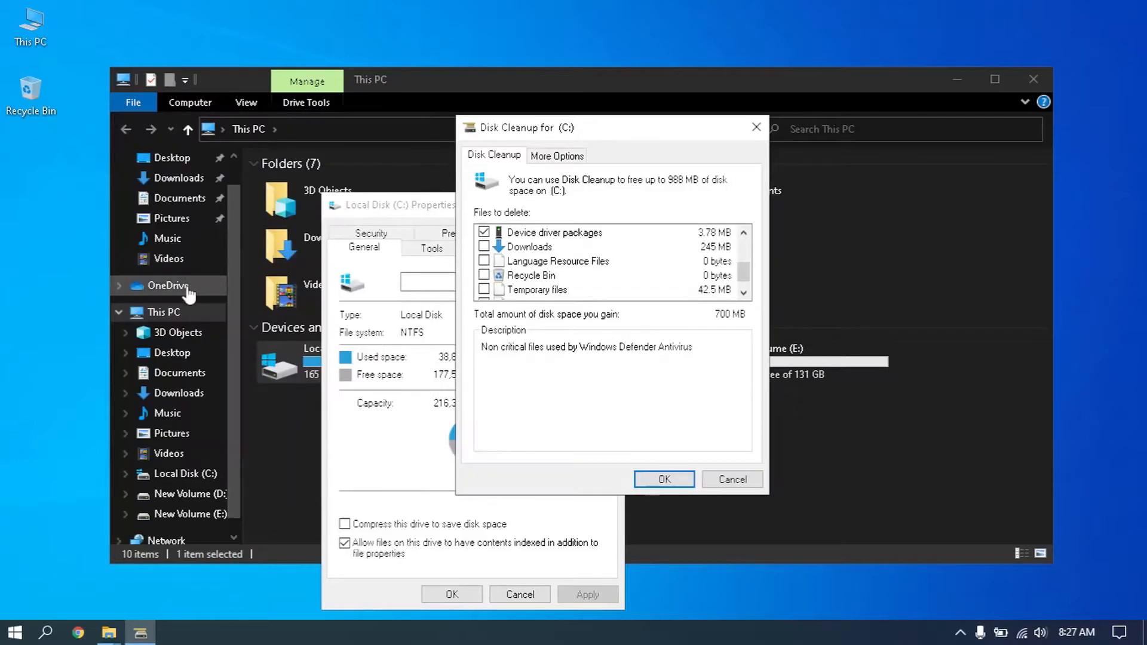
click(173, 393)
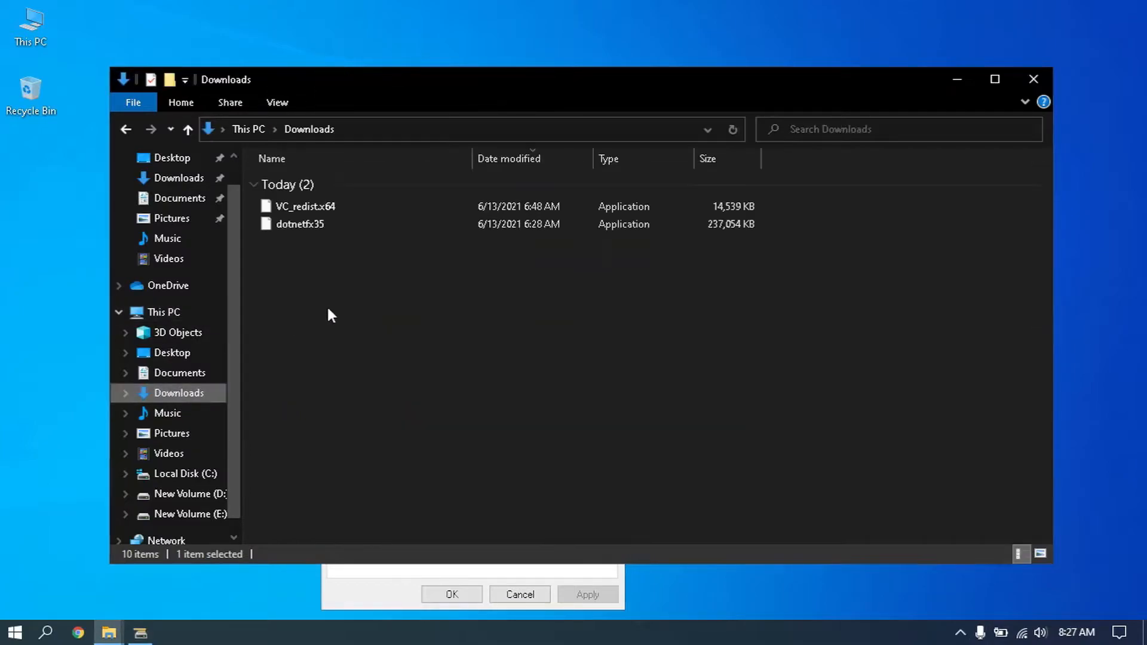
click(385, 580)
drag(450, 209, 285, 109)
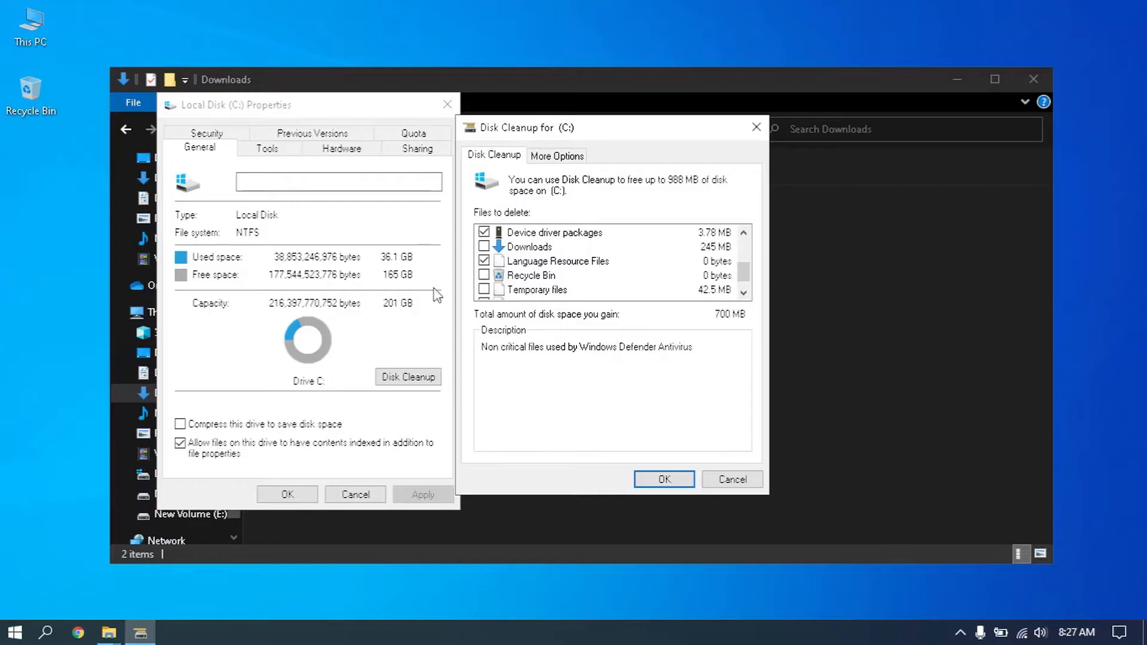
- Mark the remaining categories down to Temporary files, except Downloads, and permanently delete the selected files
click(484, 290)
scroll(529, 290, down, 1)
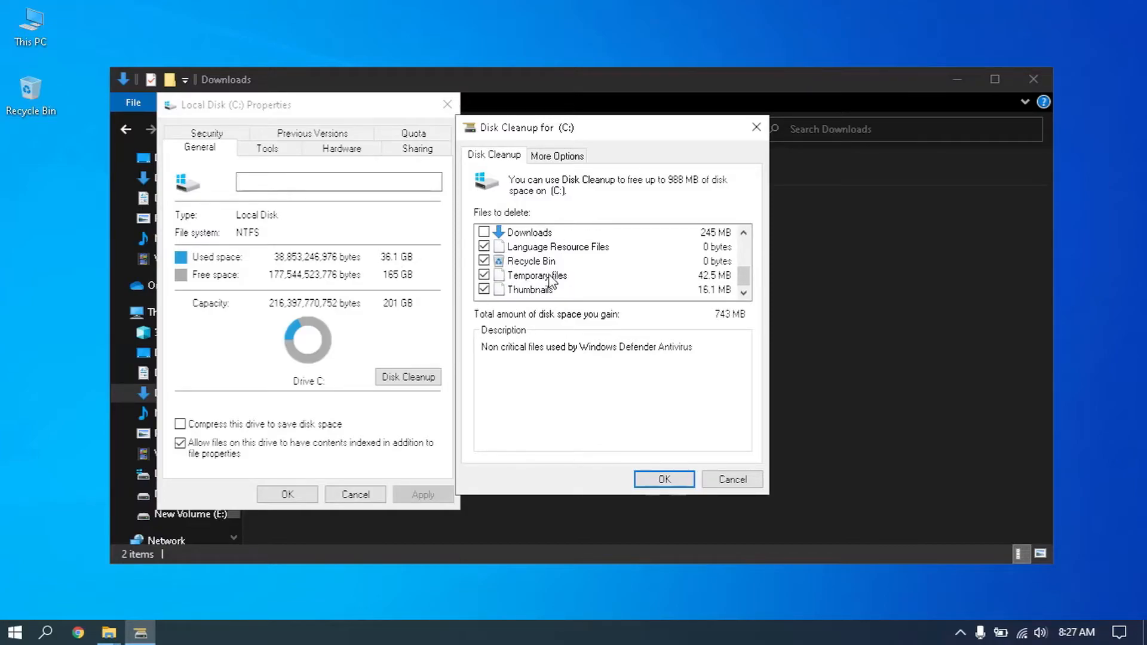
click(662, 479)
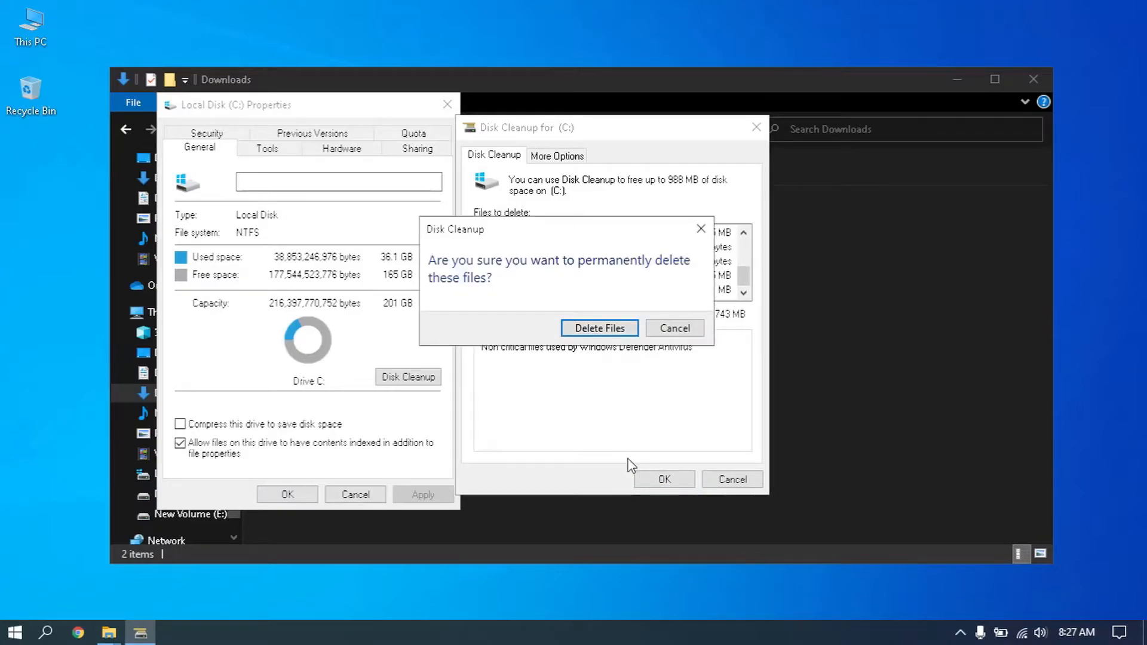
click(611, 330)
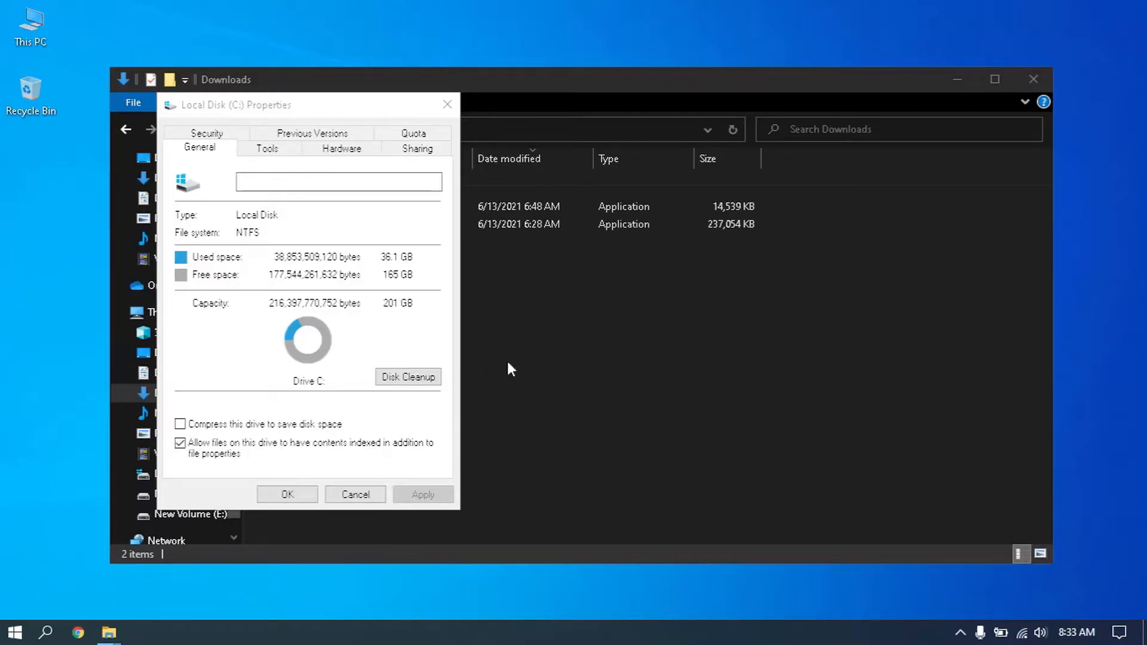
- Close the Downloads folder window and open Optimize Drives from the properties of Local Disk (C:)
drag(326, 103, 478, 99)
click(1033, 79)
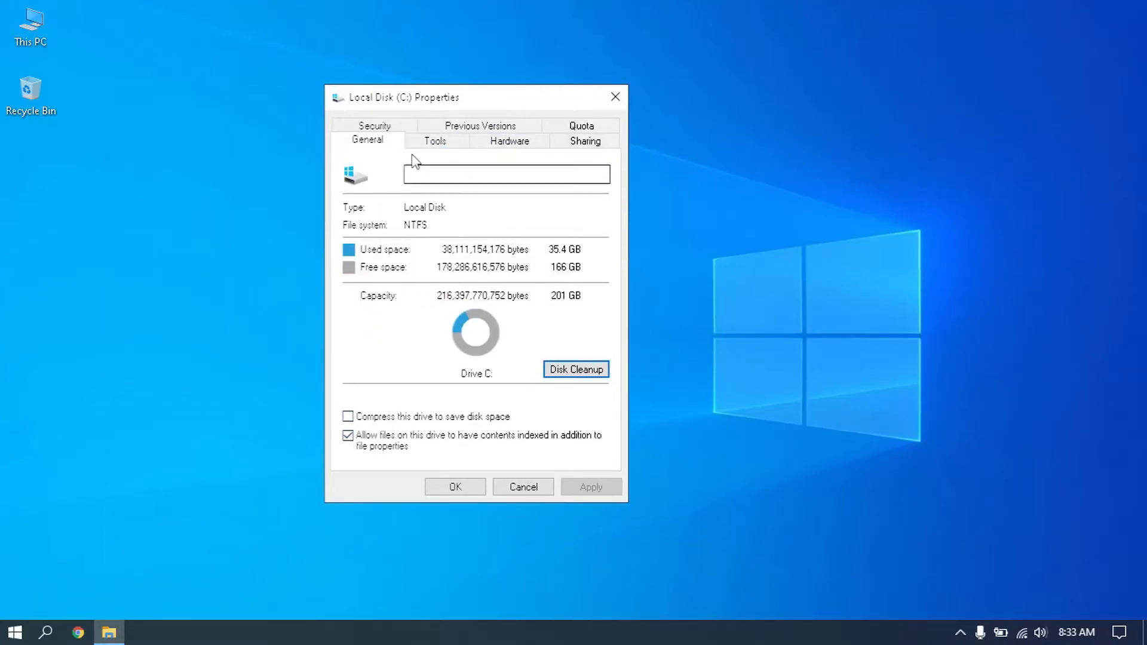
click(478, 140)
click(439, 143)
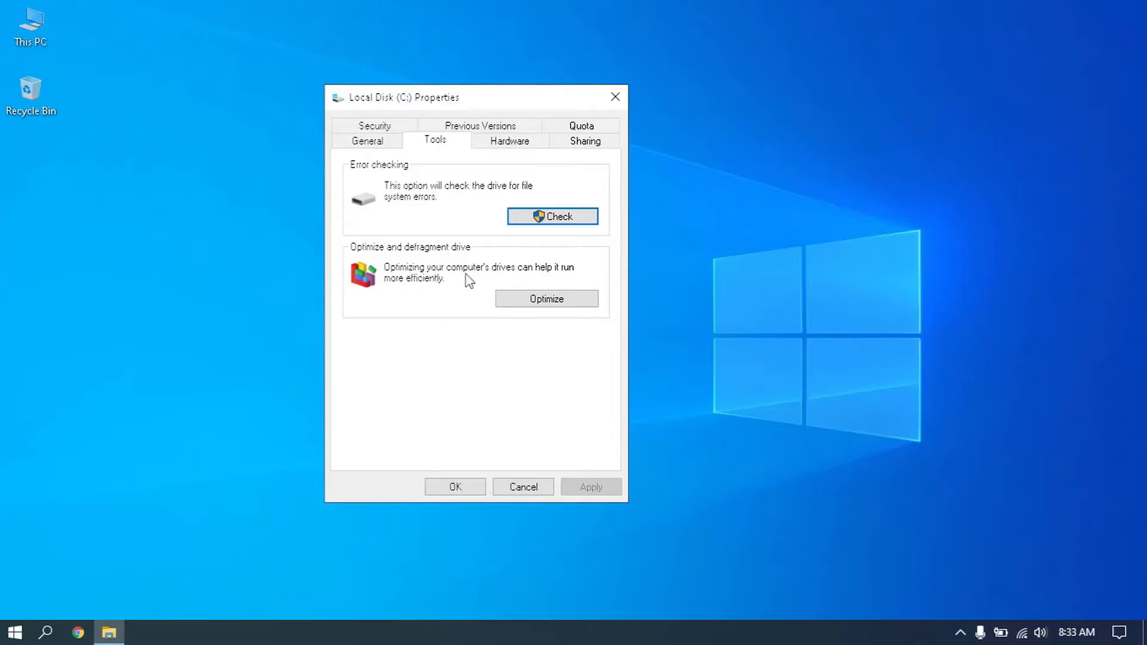
click(537, 302)
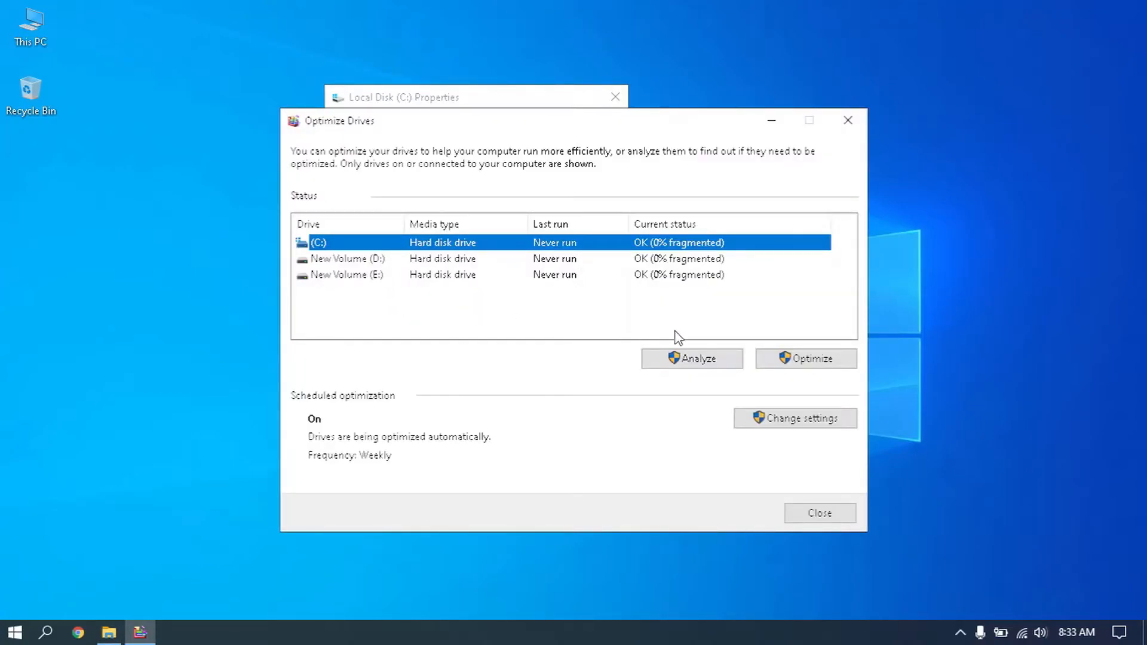
- Optimize drives (C:), New Volume (D:) and New Volume (E:), and close the optimization and drive properties windows
click(783, 360)
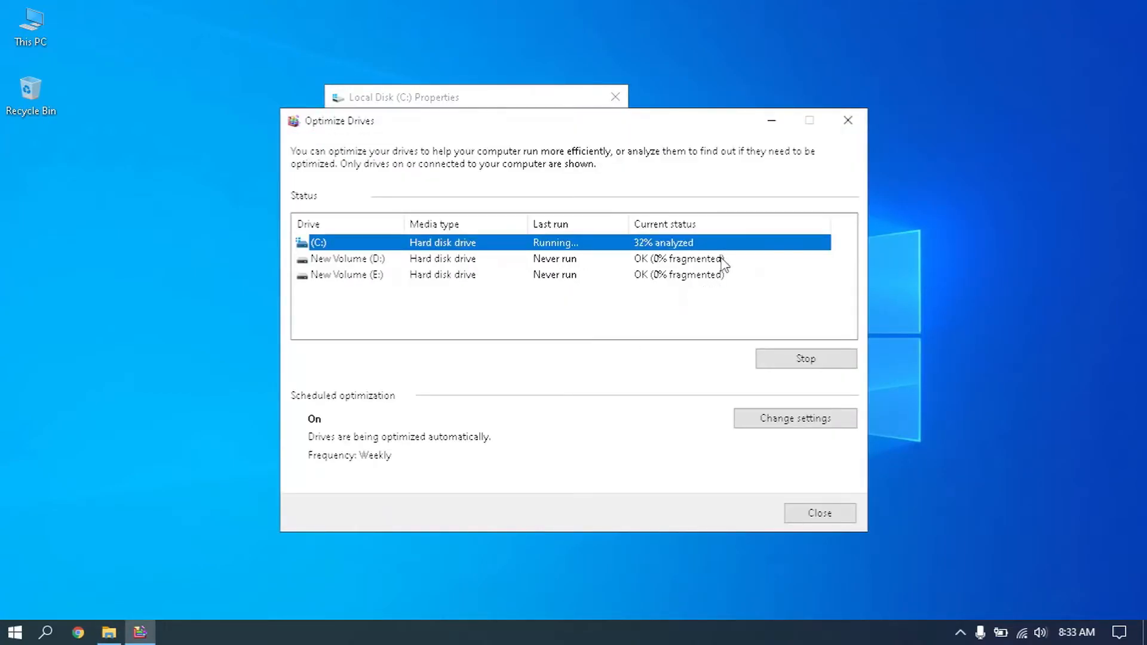
click(721, 260)
click(795, 367)
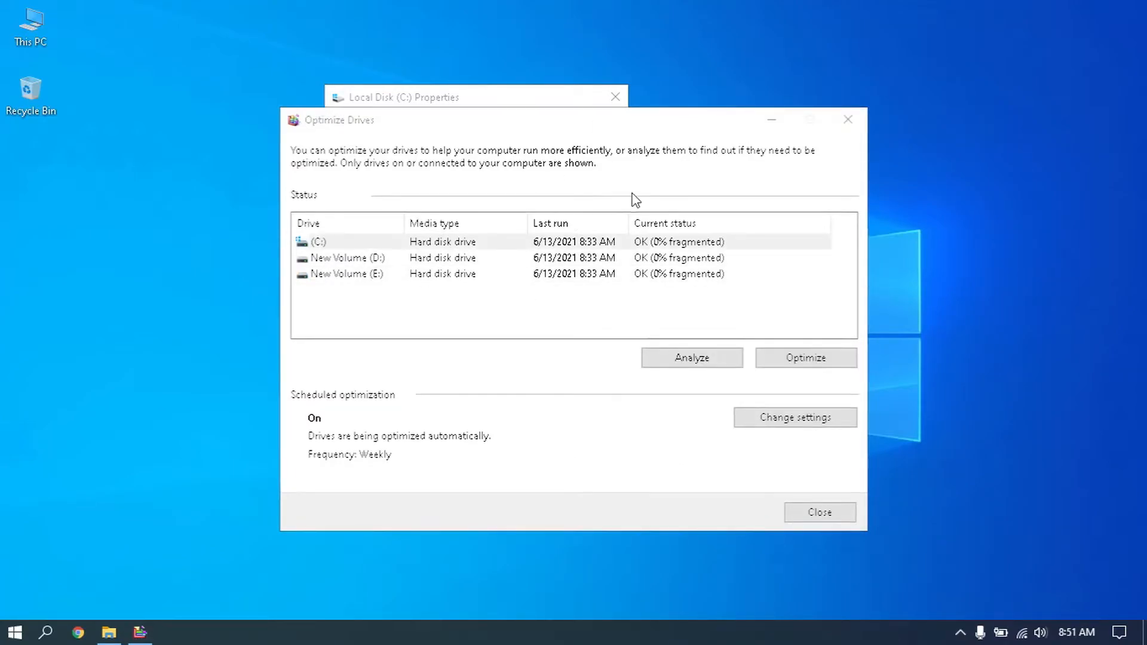
click(829, 502)
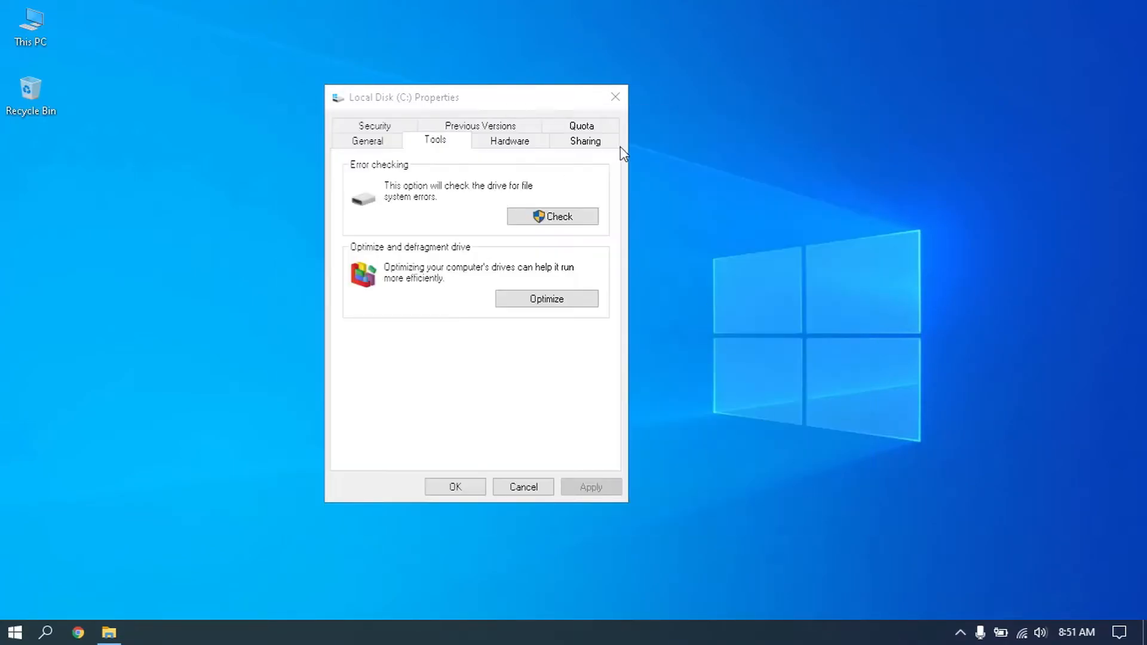
click(474, 486)
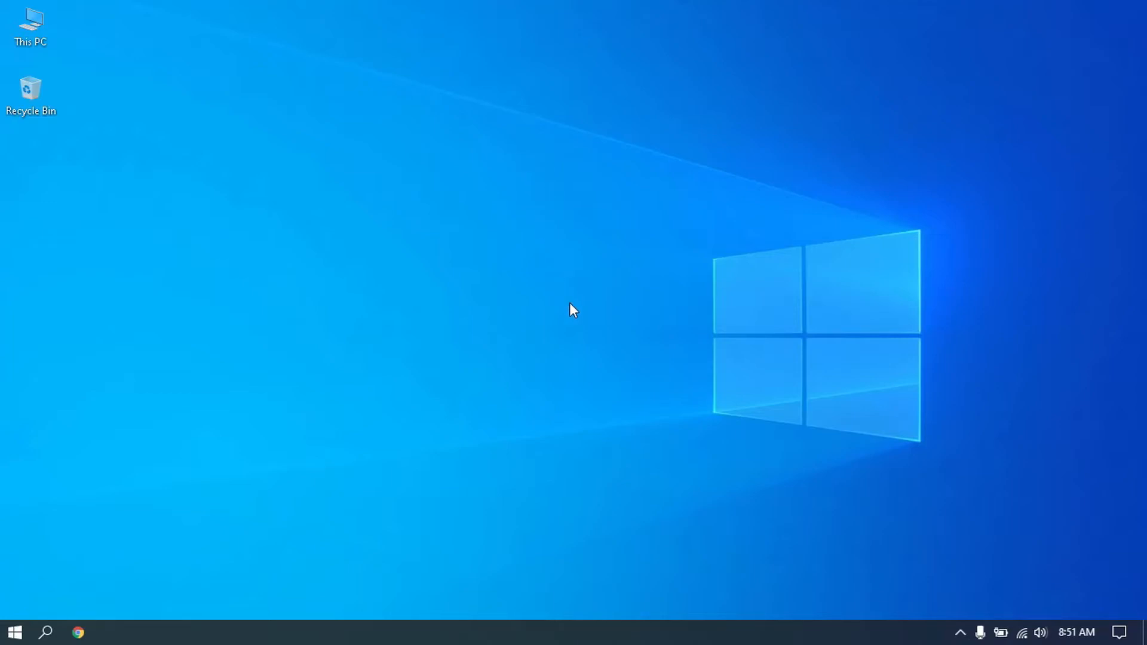
- Search Windows for "service" and open the Services app
click(46, 632)
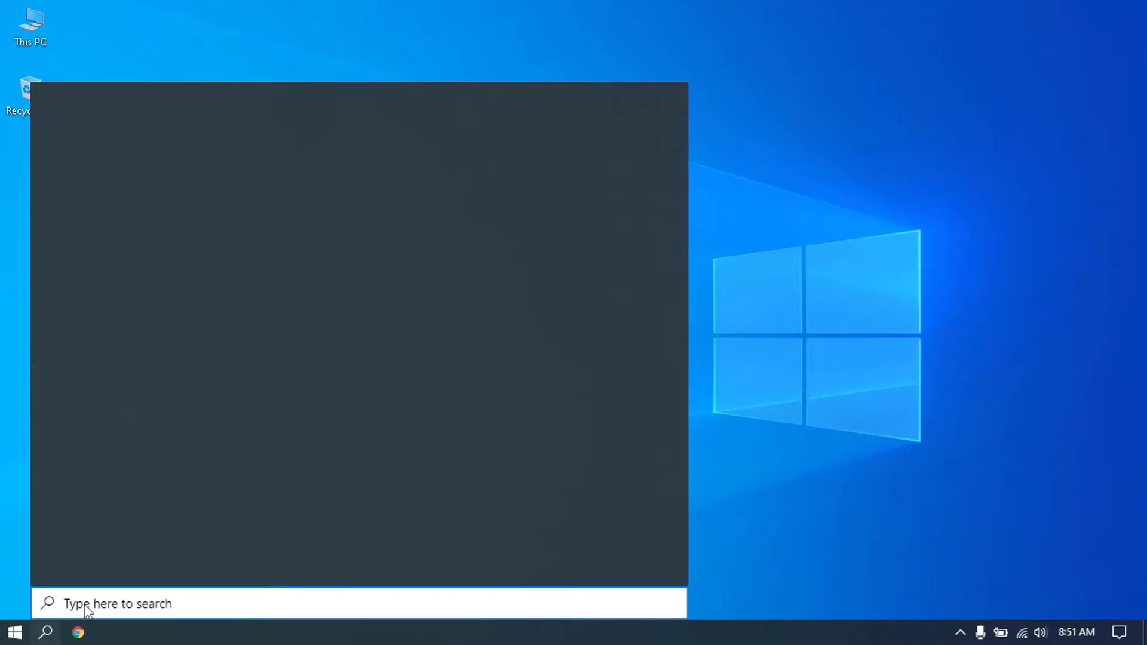
text(ser)
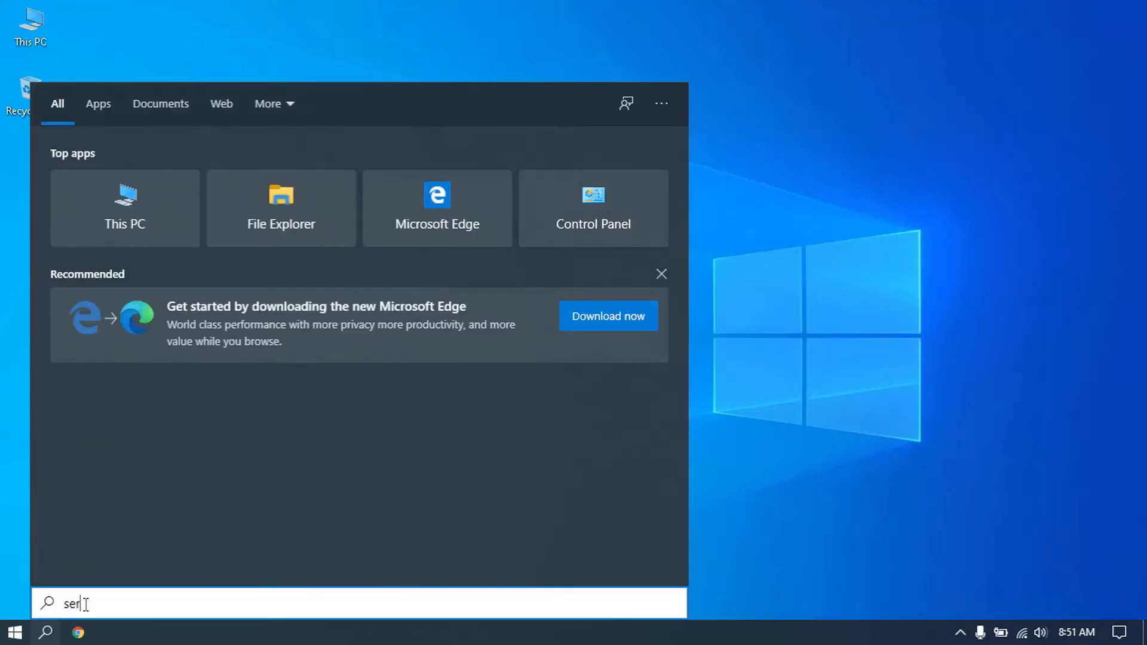
text(vice)
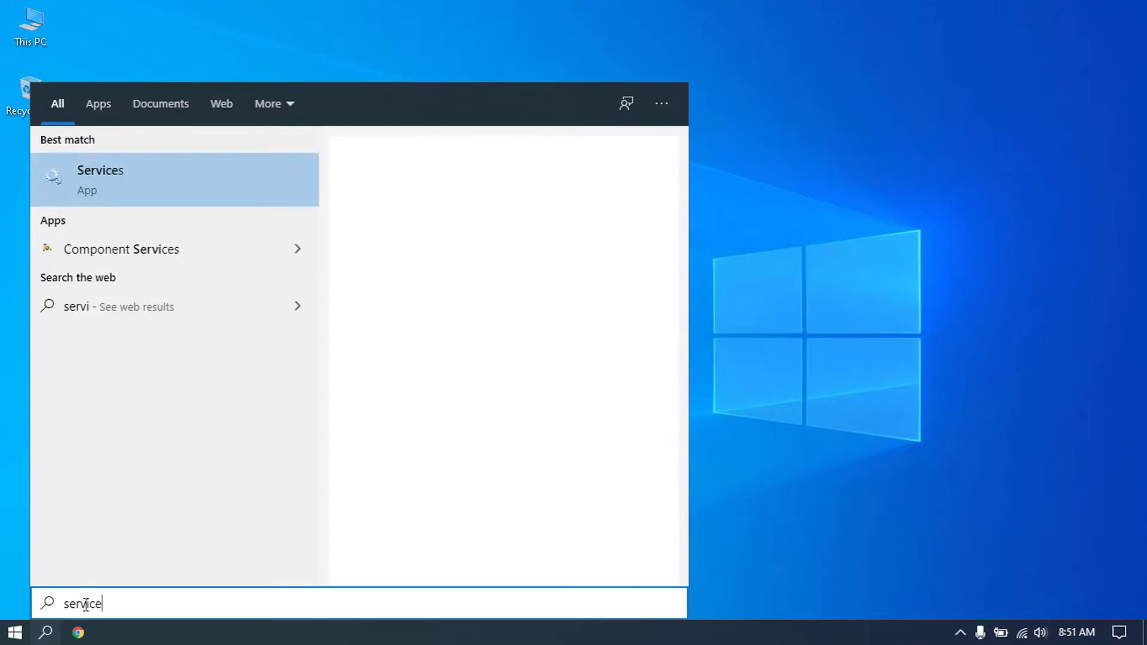
click(134, 167)
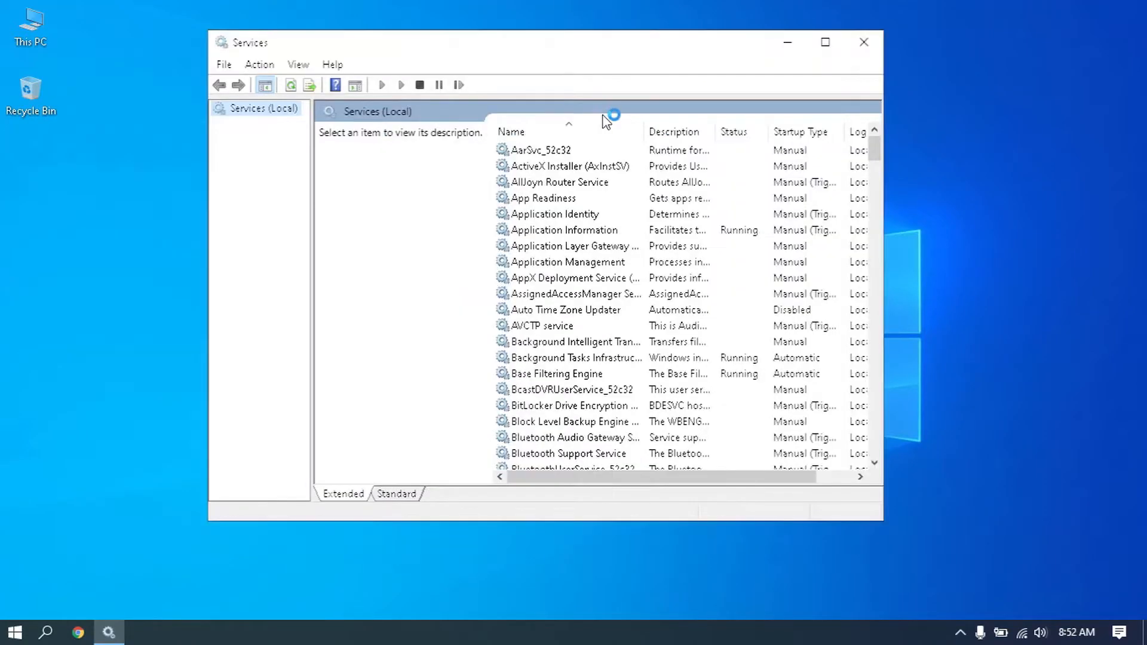
- Open the properties of the Windows Update service and set its startup type to Disabled
click(563, 232)
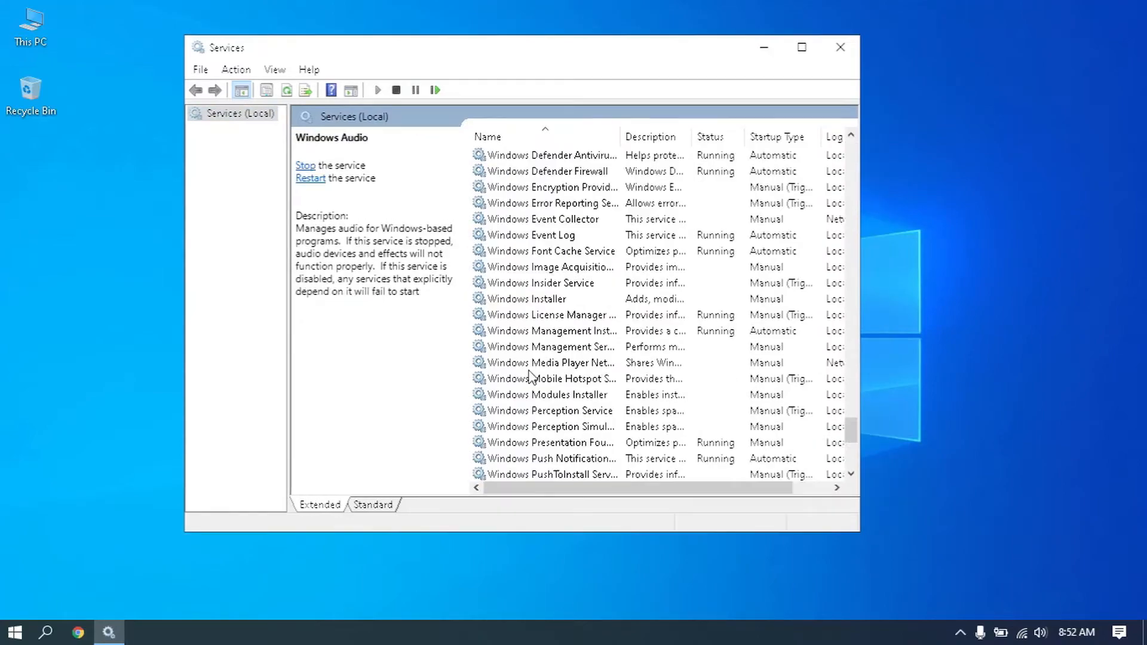
scroll(567, 415, down, 4)
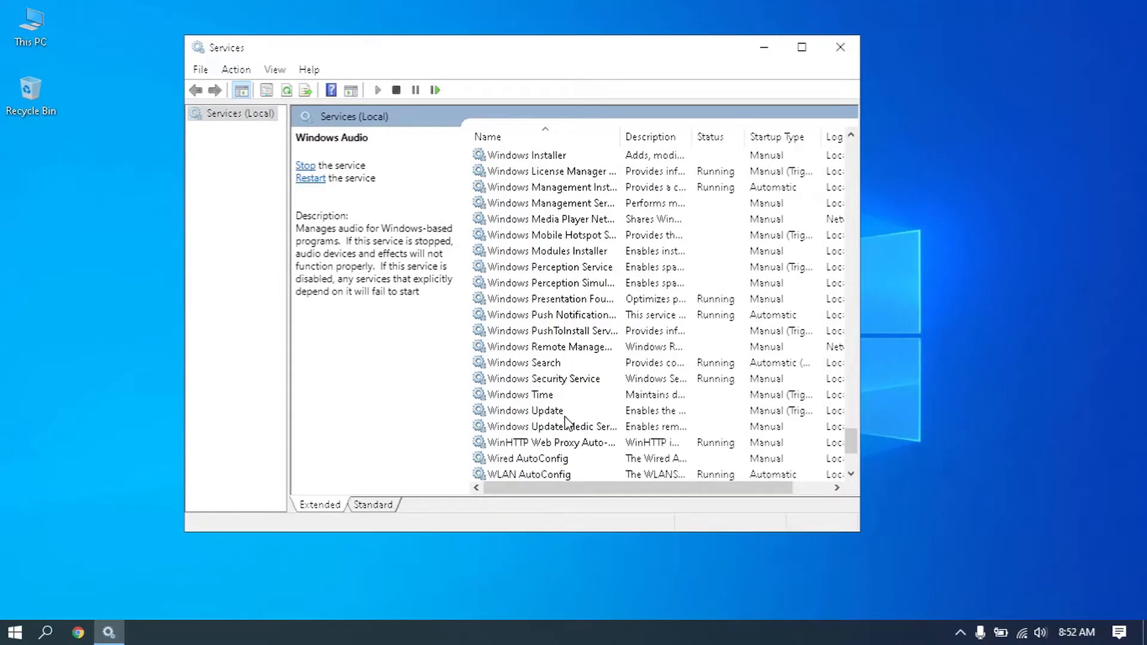
click(526, 412)
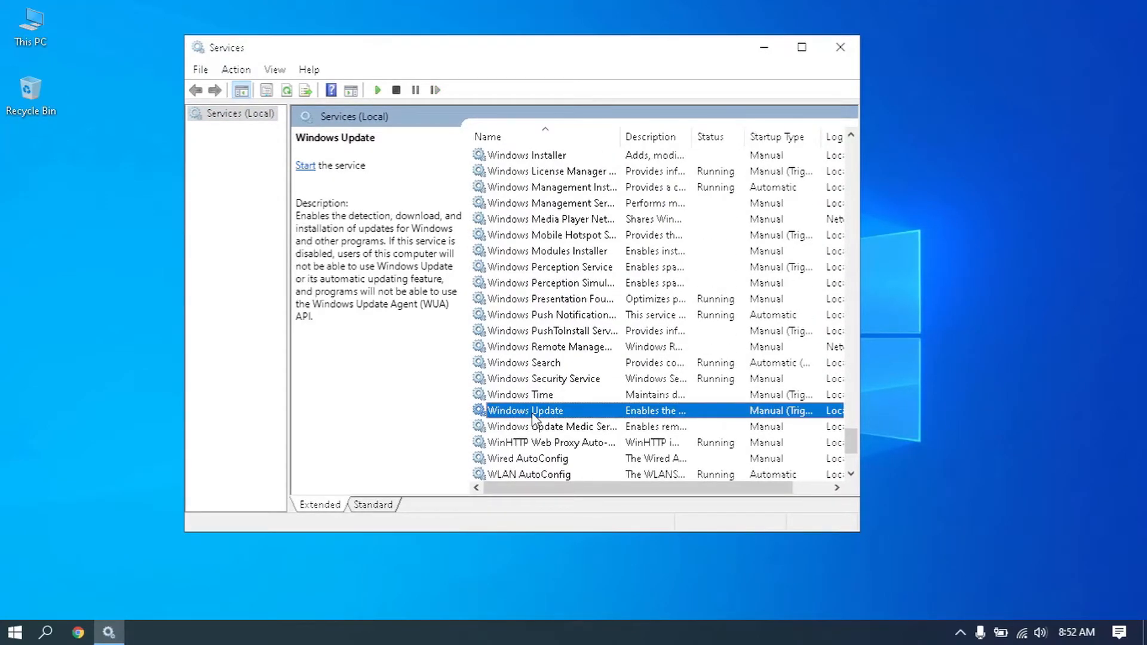
double_click(533, 412)
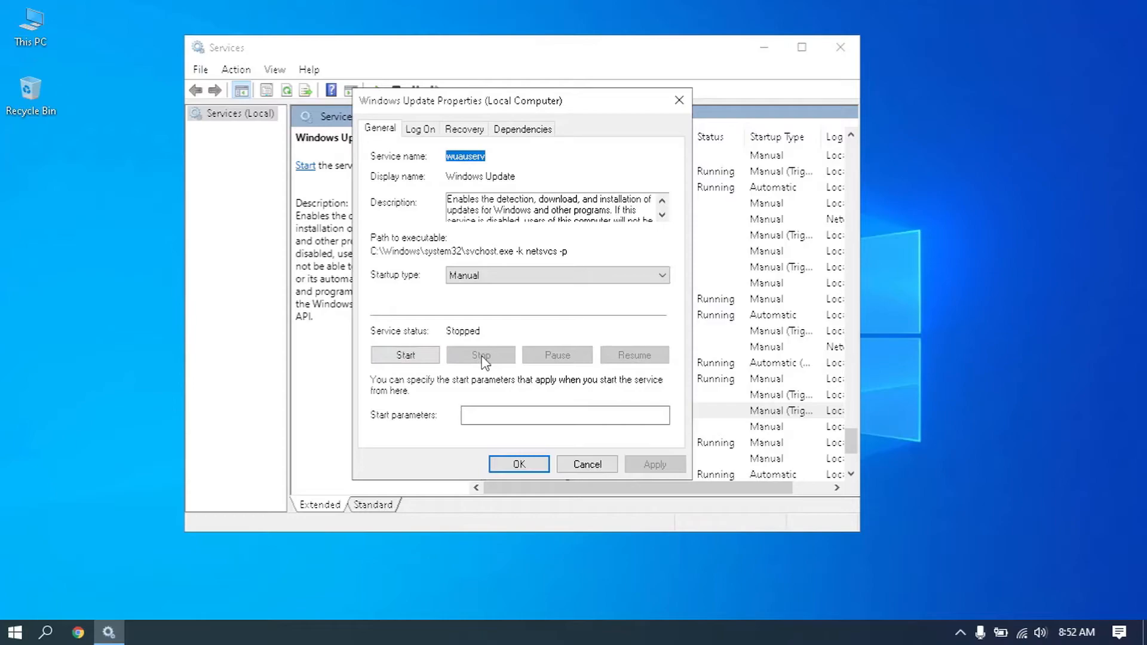
click(517, 277)
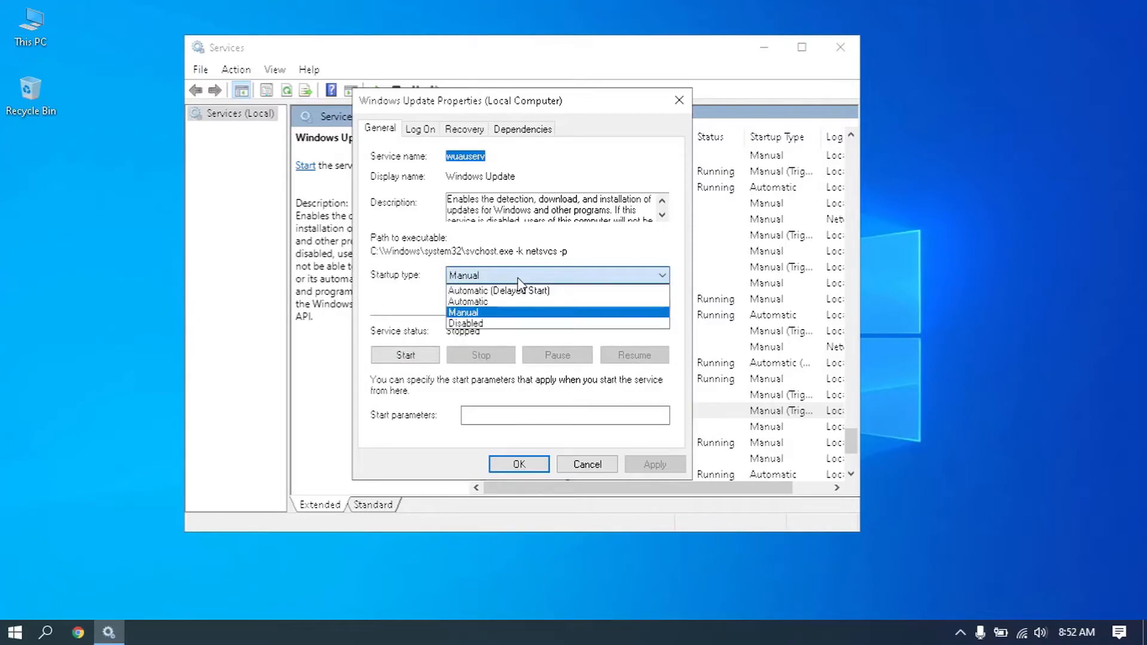
click(504, 323)
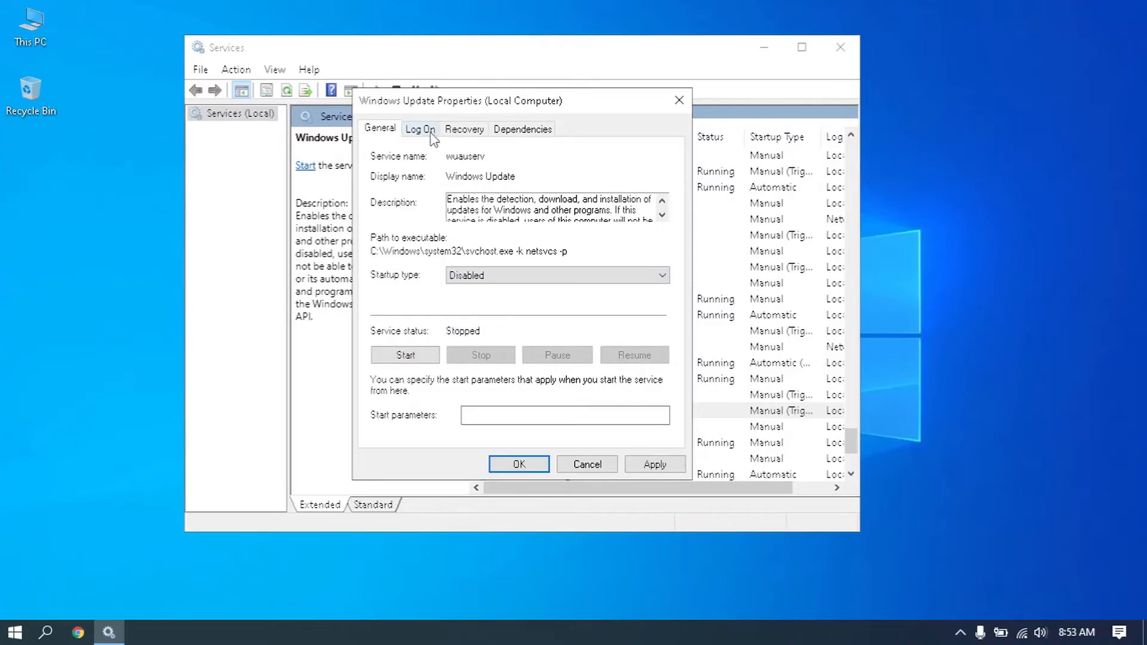
- Set Windows Update's recovery options to reset the fail count after 0 days and restart after 0 minutes, and apply the service changes
click(472, 128)
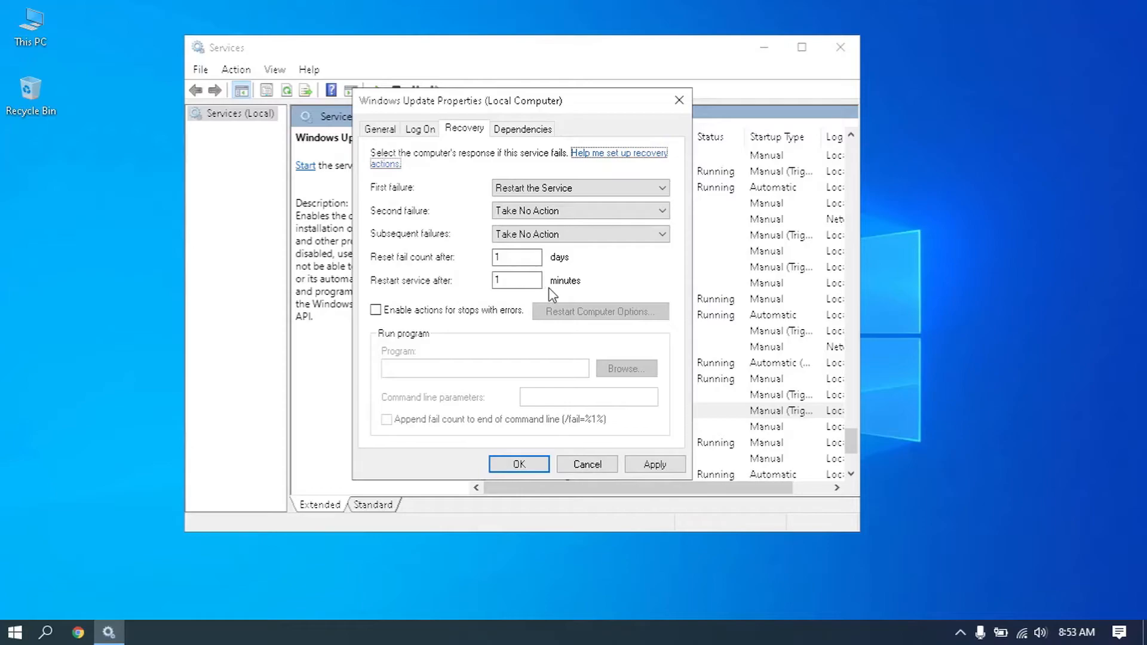
double_click(494, 257)
text(0)
key(Tab)
text(0)
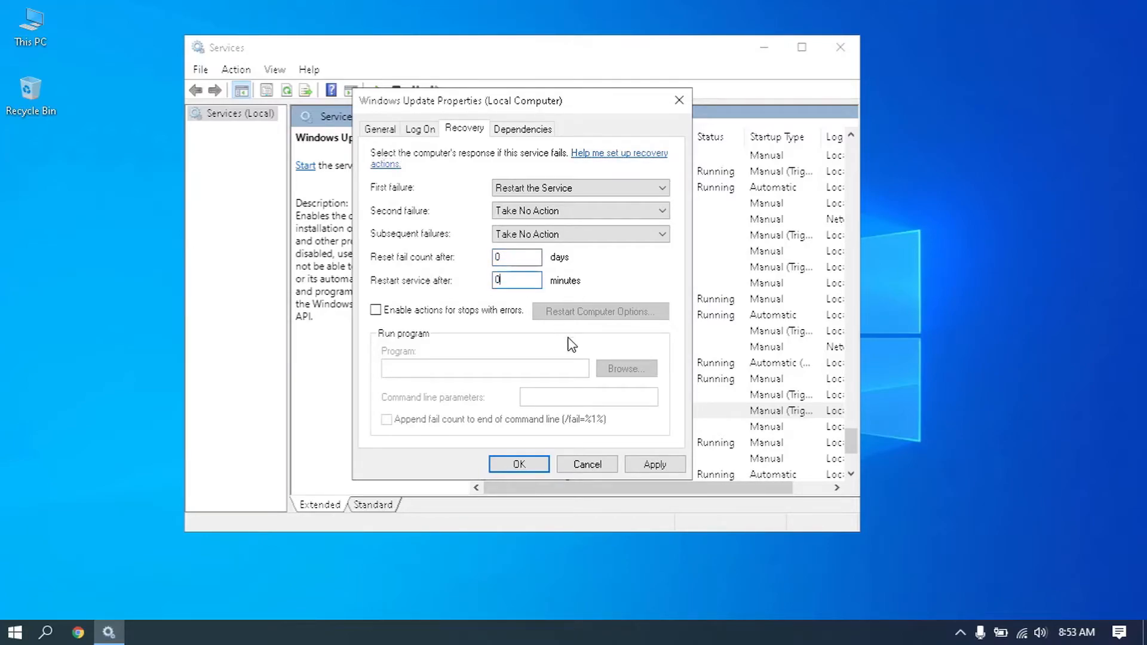
click(654, 464)
click(542, 466)
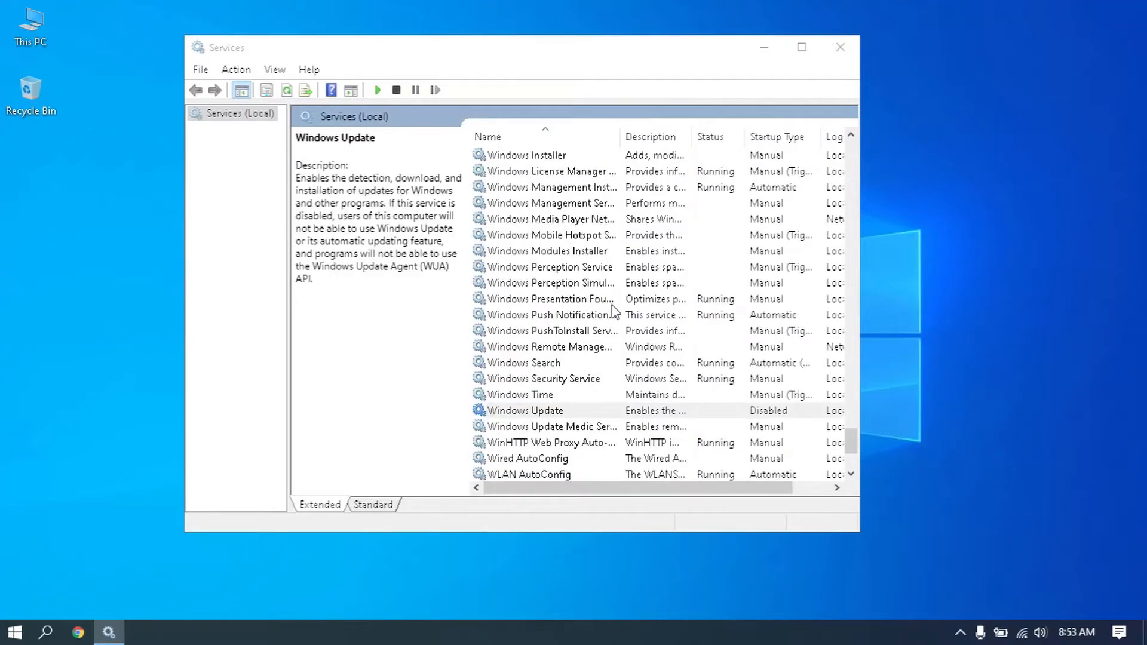
- Set the startup type of the Background Intelligent Transfer Service to Disabled and apply the change
click(543, 352)
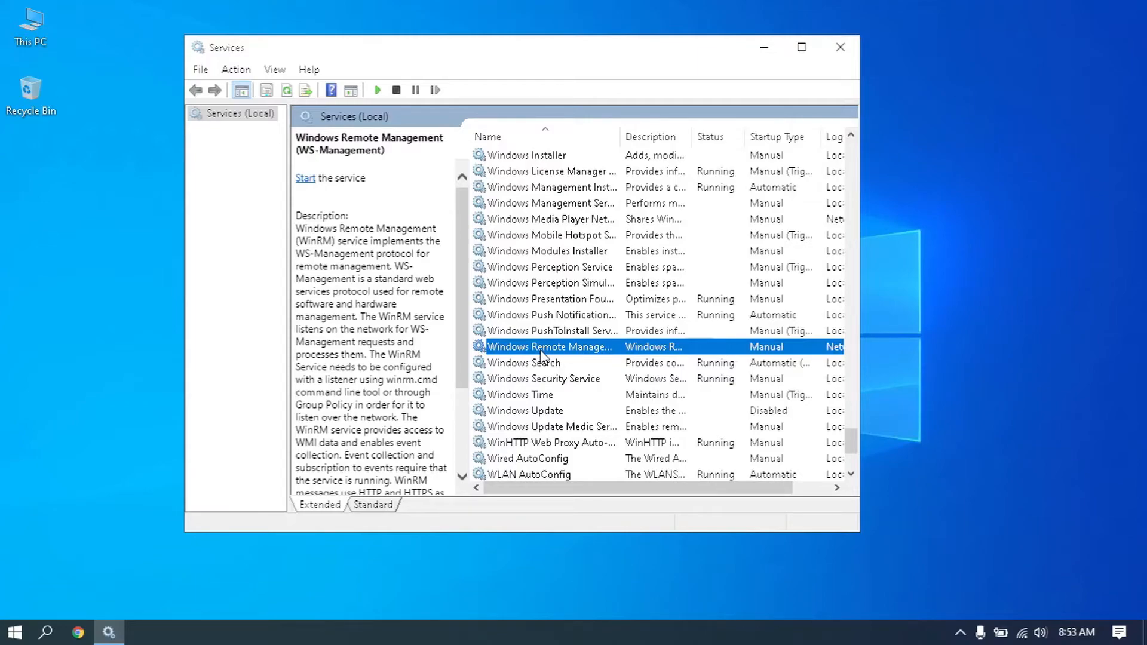
key(b)
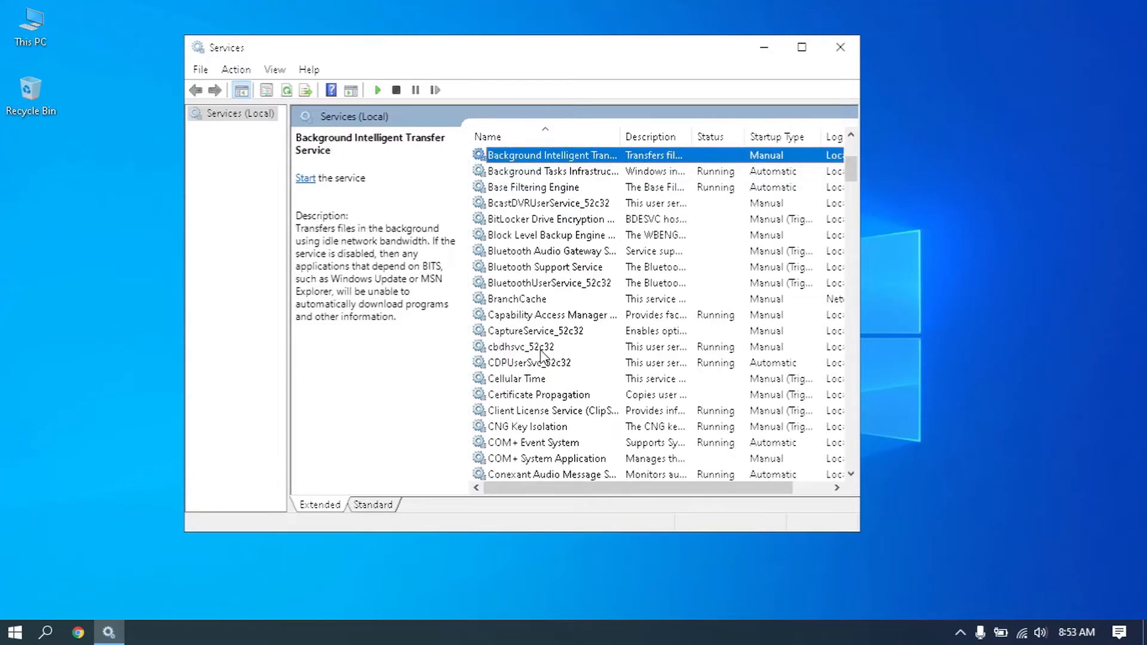
double_click(580, 156)
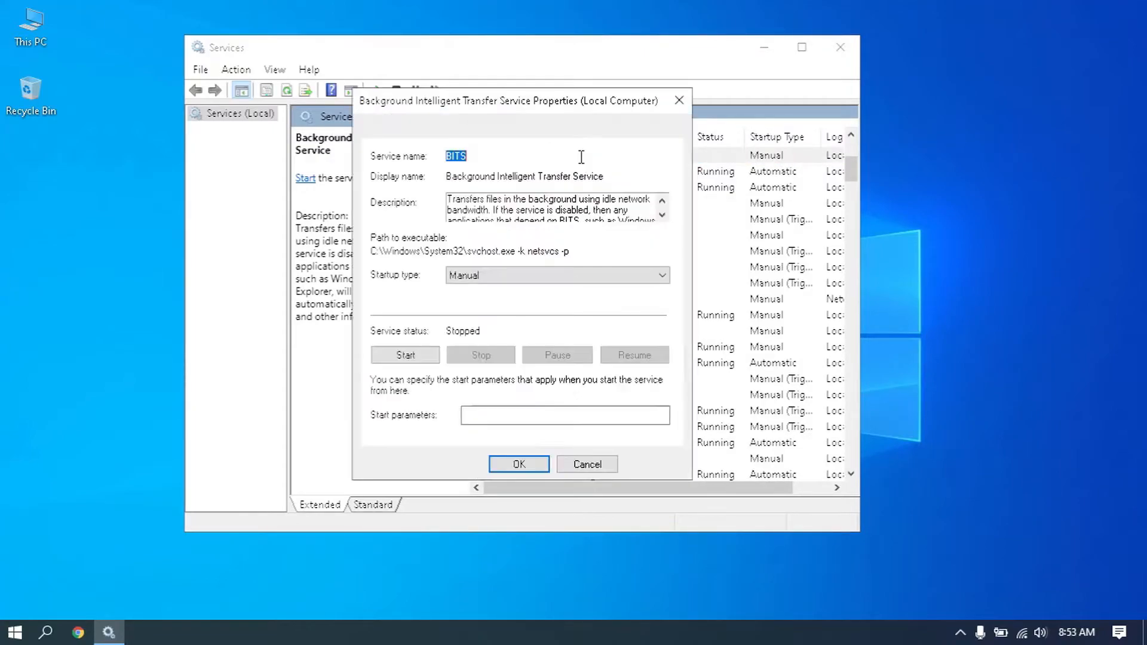
click(503, 277)
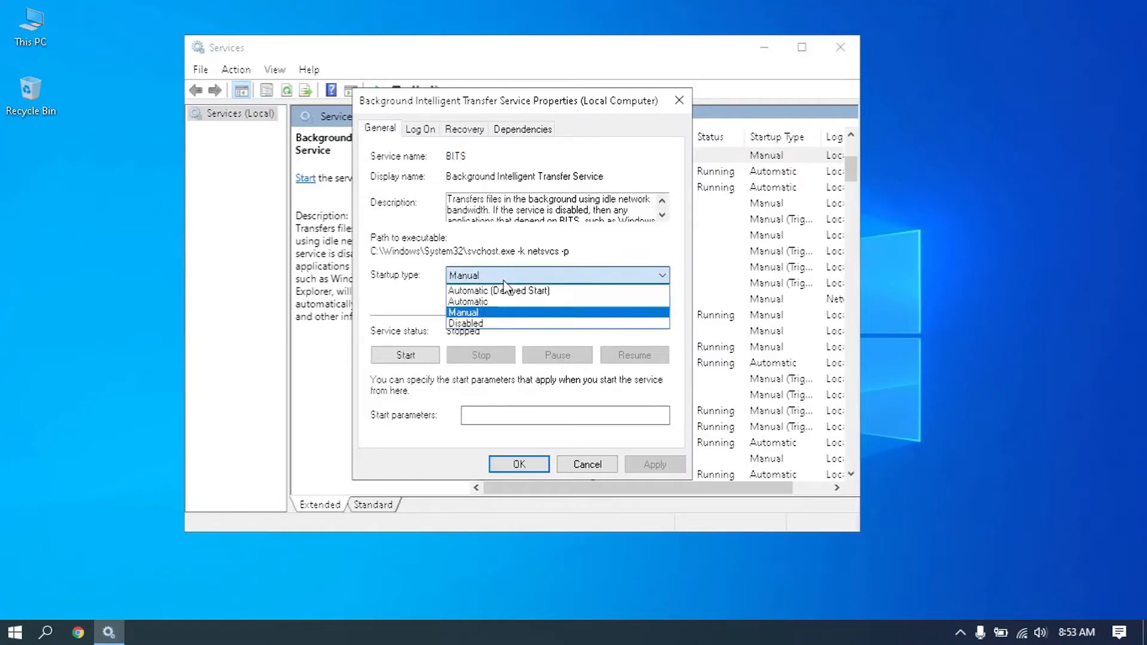
click(490, 324)
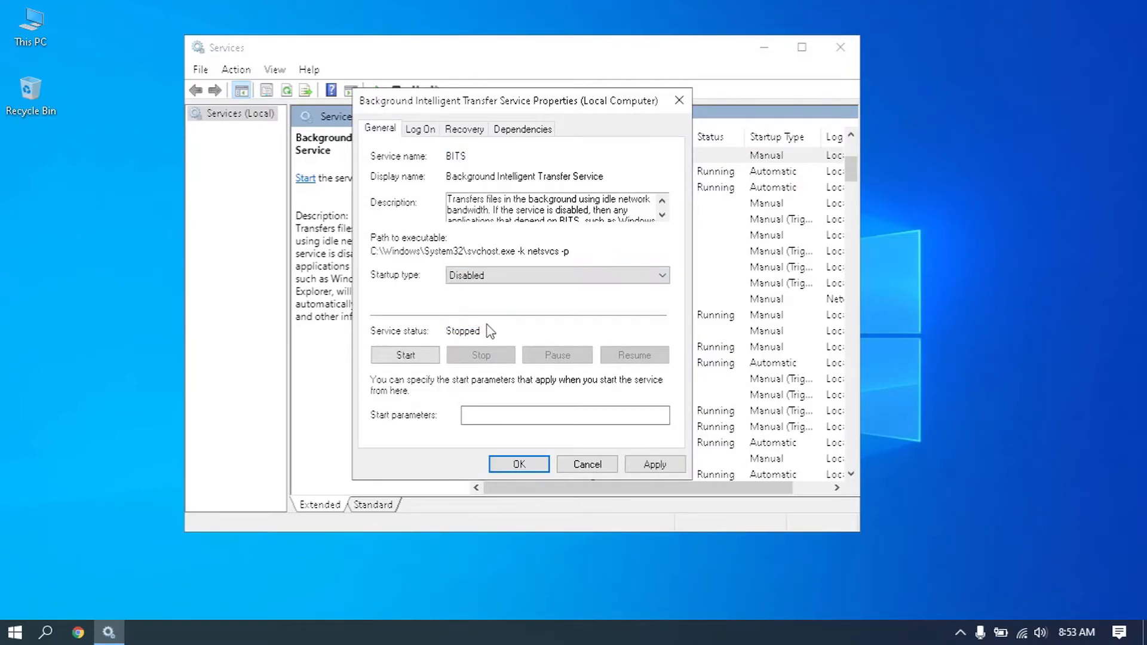
click(651, 466)
click(519, 465)
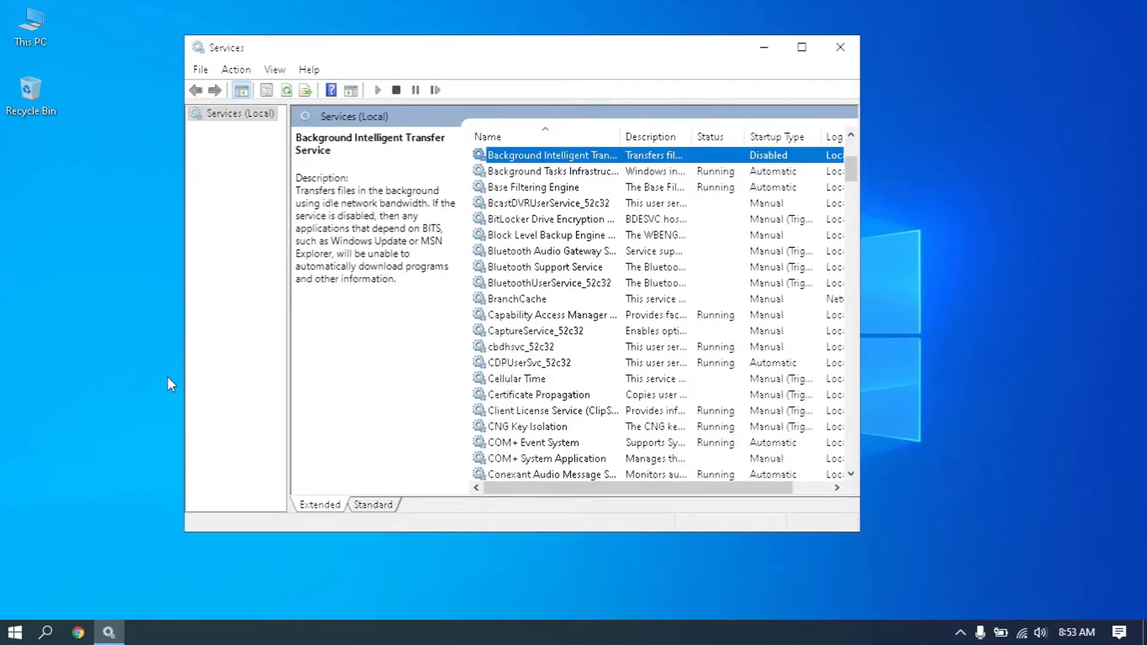
- Close the Services window and open the Network & Internet settings in a maximized window
click(840, 47)
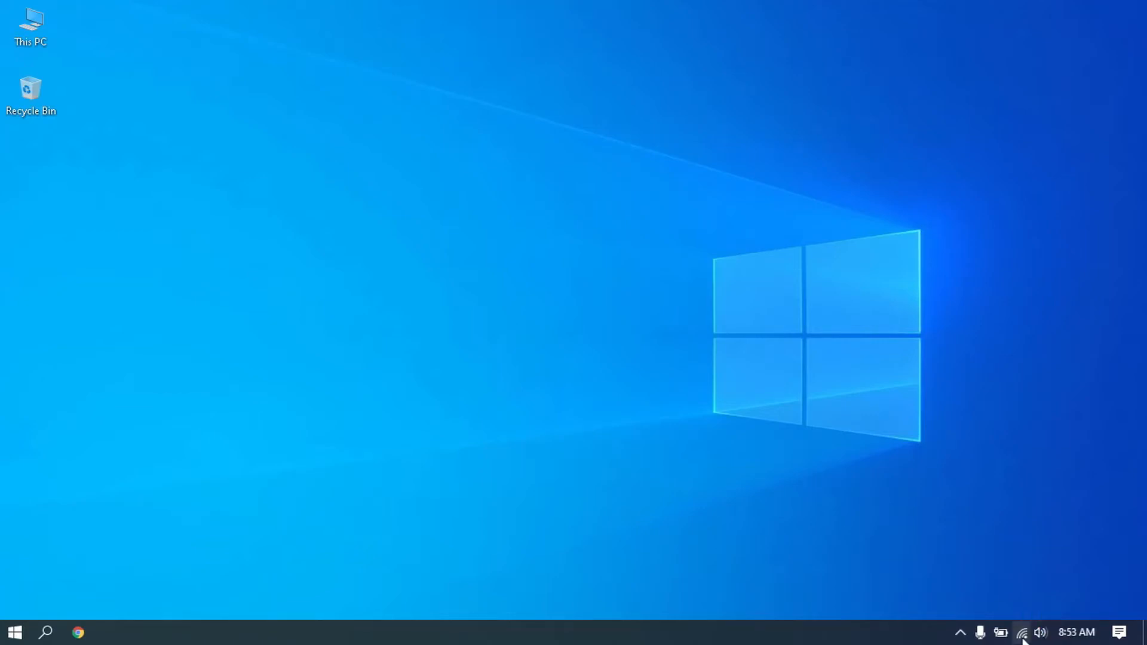
right_click(1023, 634)
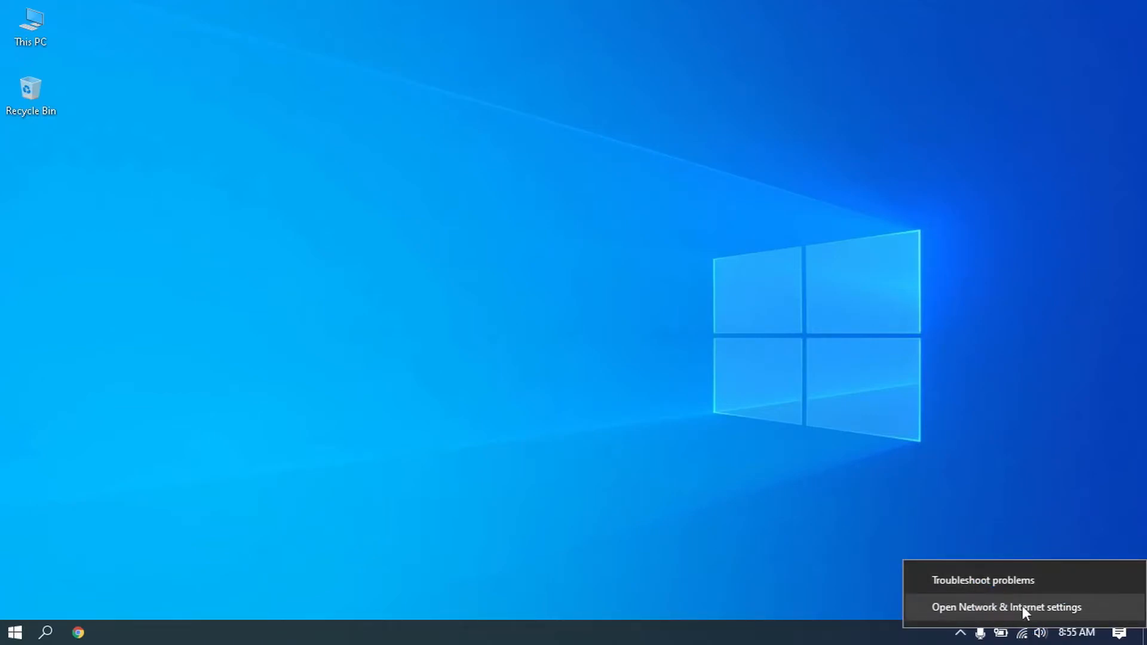
click(1071, 608)
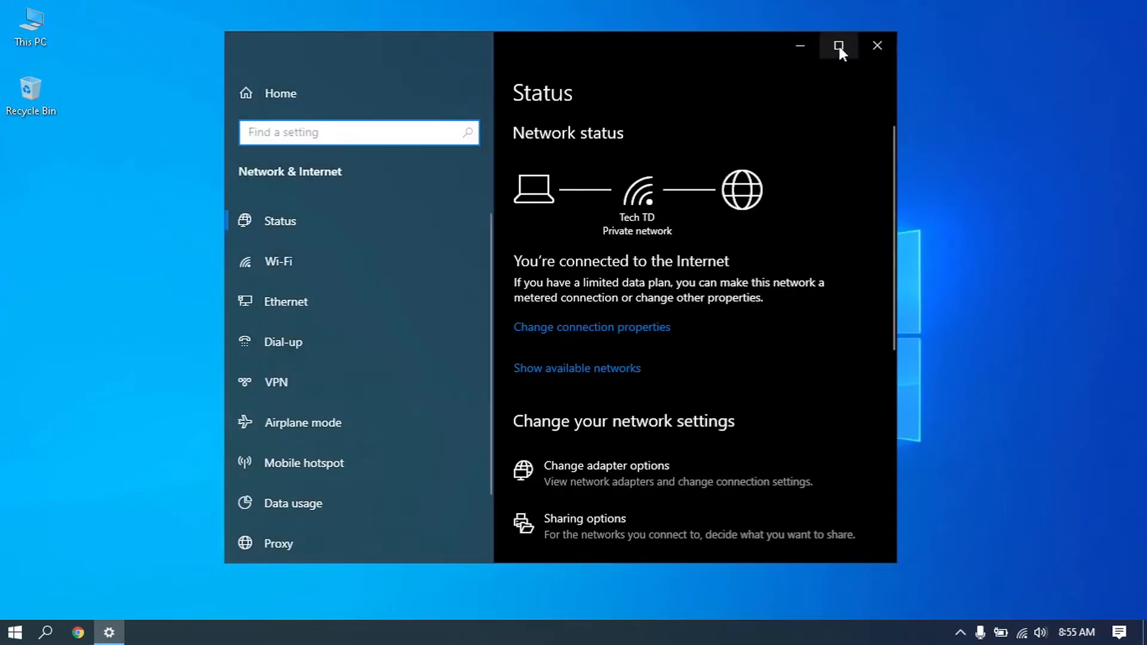
click(838, 46)
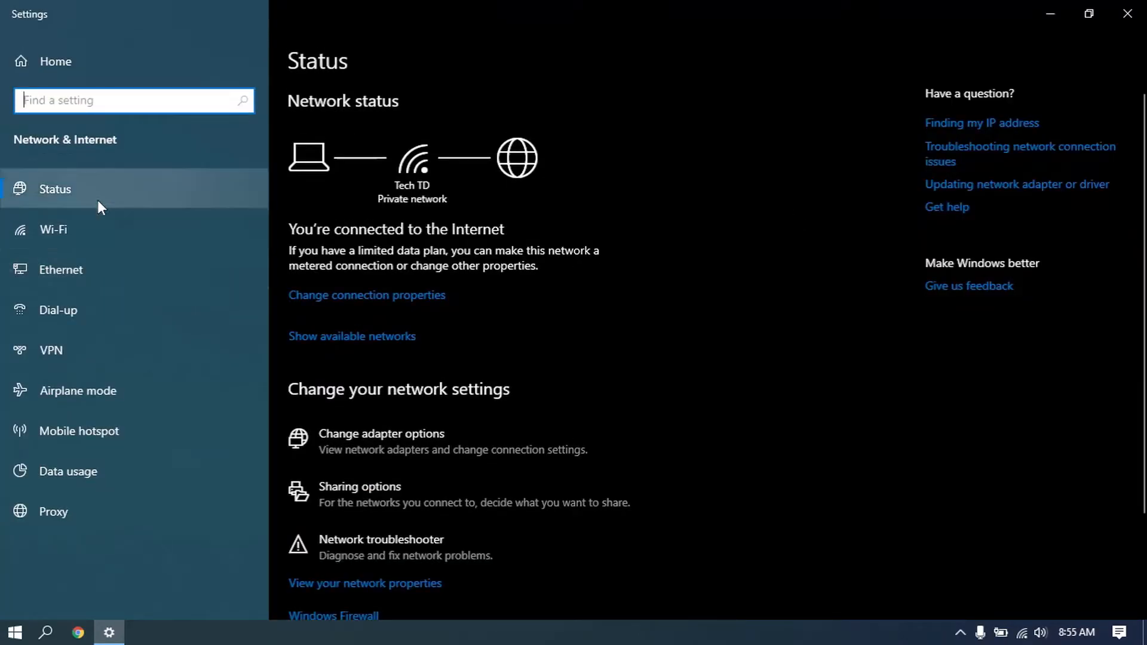
- Turn on the metered connection setting for the Ethernet network and close Settings
click(70, 228)
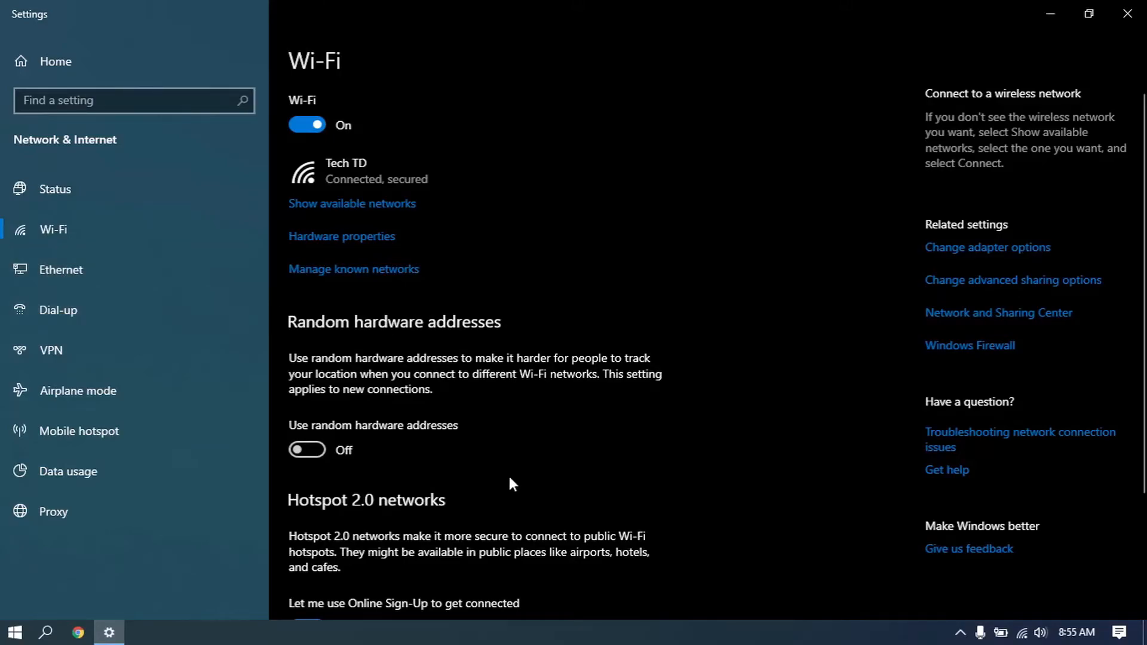
scroll(510, 479, down, 3)
scroll(508, 476, up, 3)
click(117, 271)
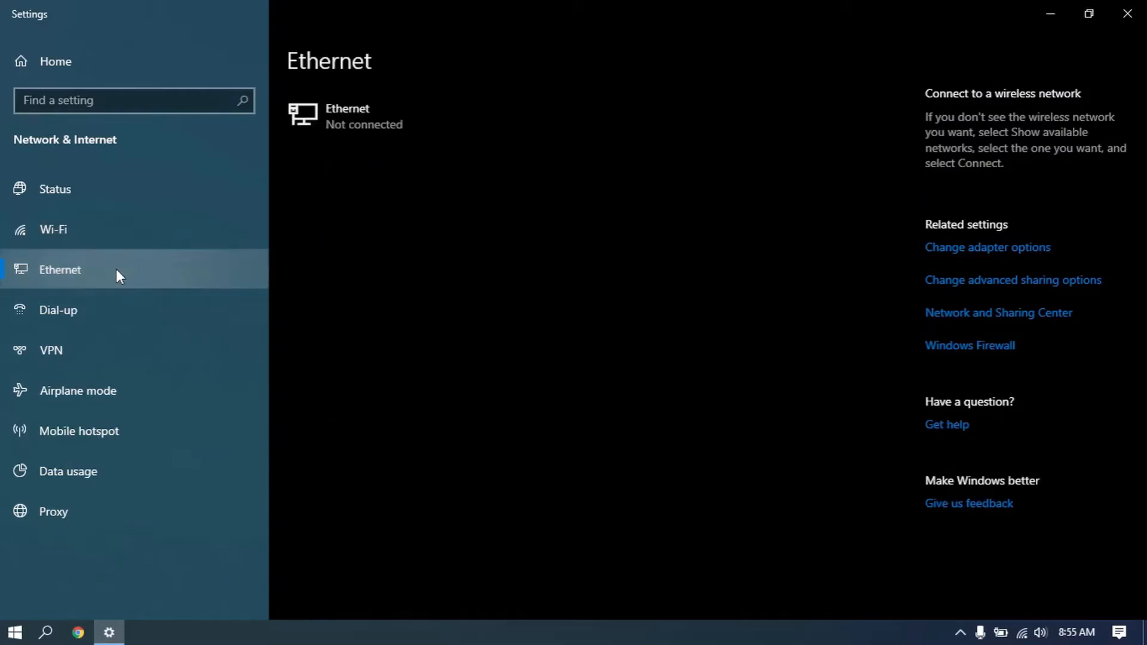
click(402, 124)
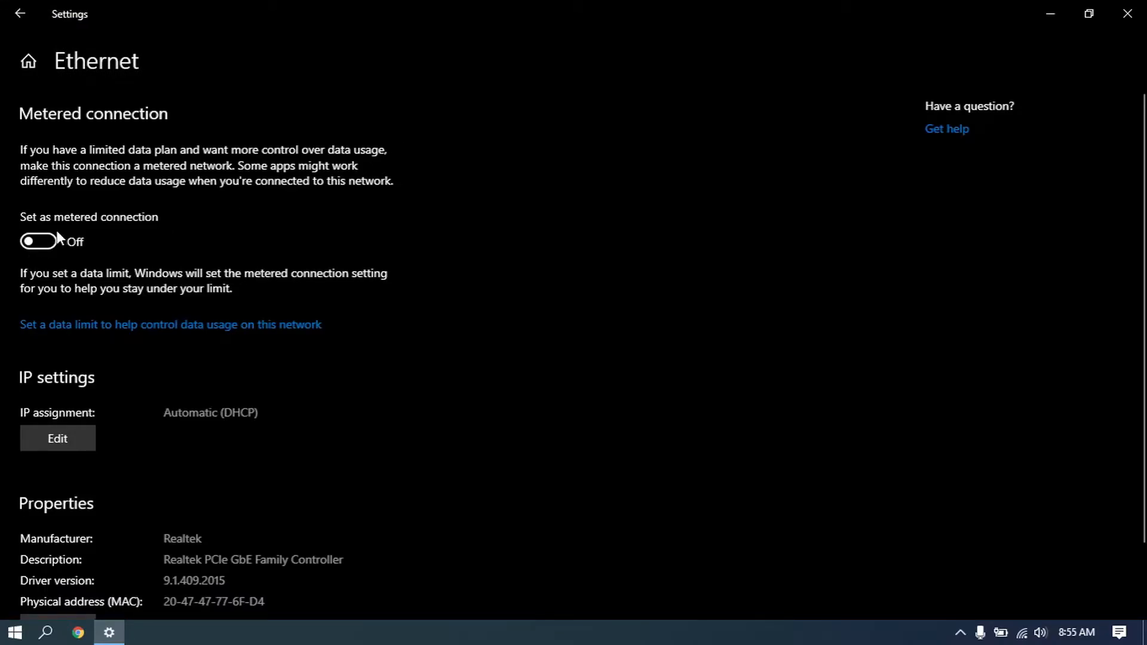
click(40, 242)
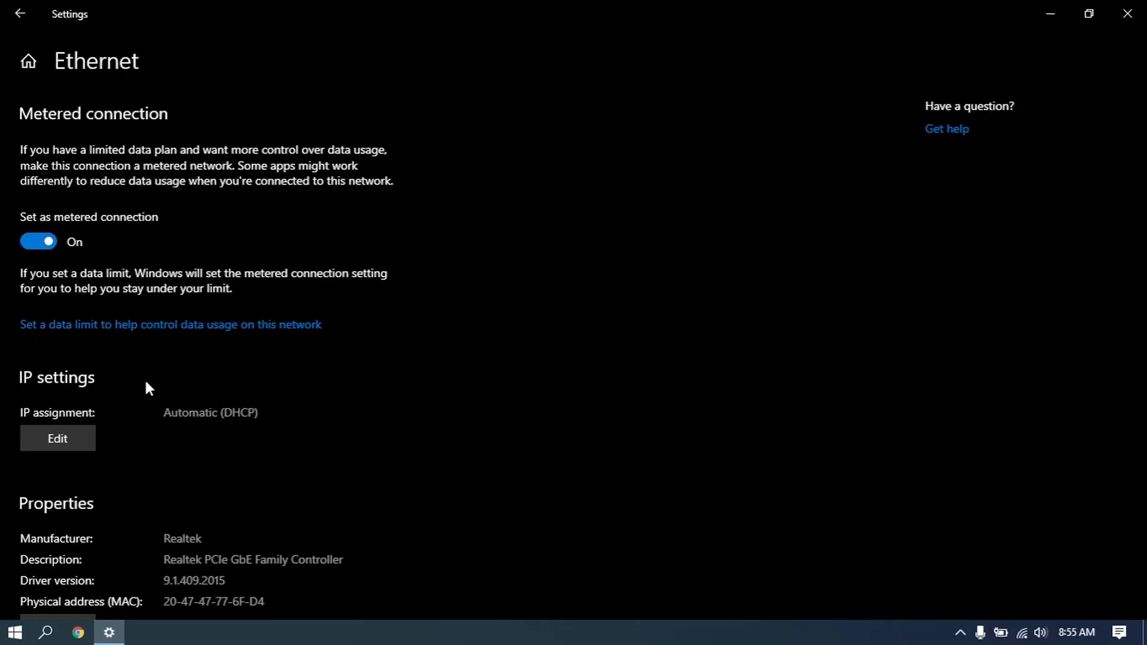
click(1127, 13)
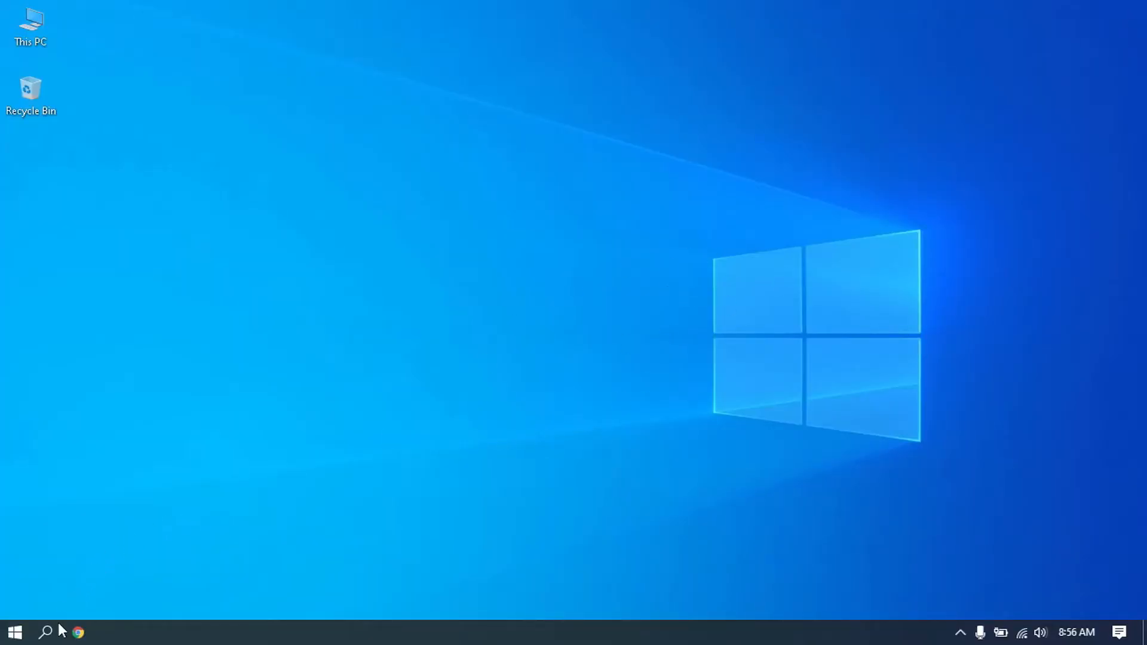
- Search Windows for "reged" and open the Registry Editor
click(46, 633)
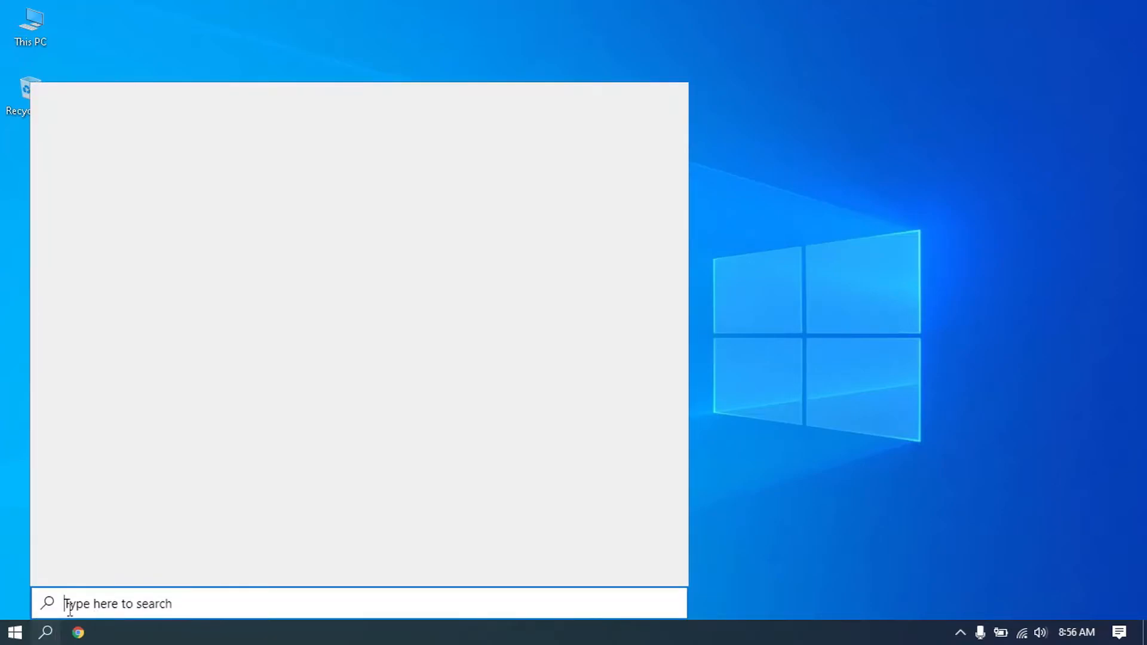
text(rege)
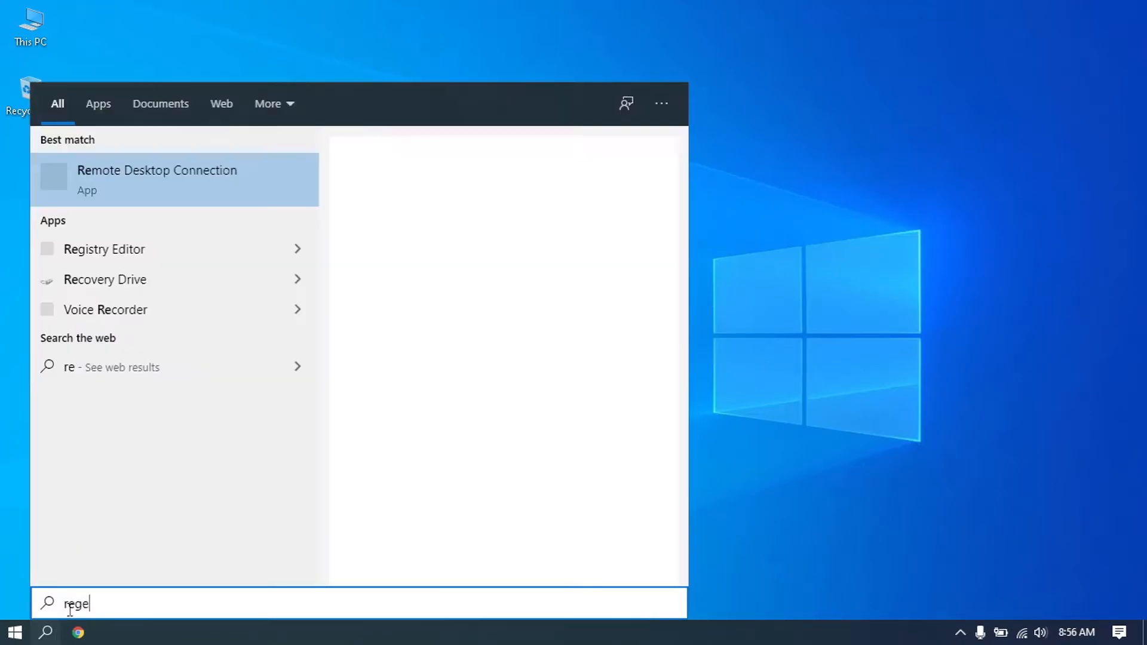
text(d)
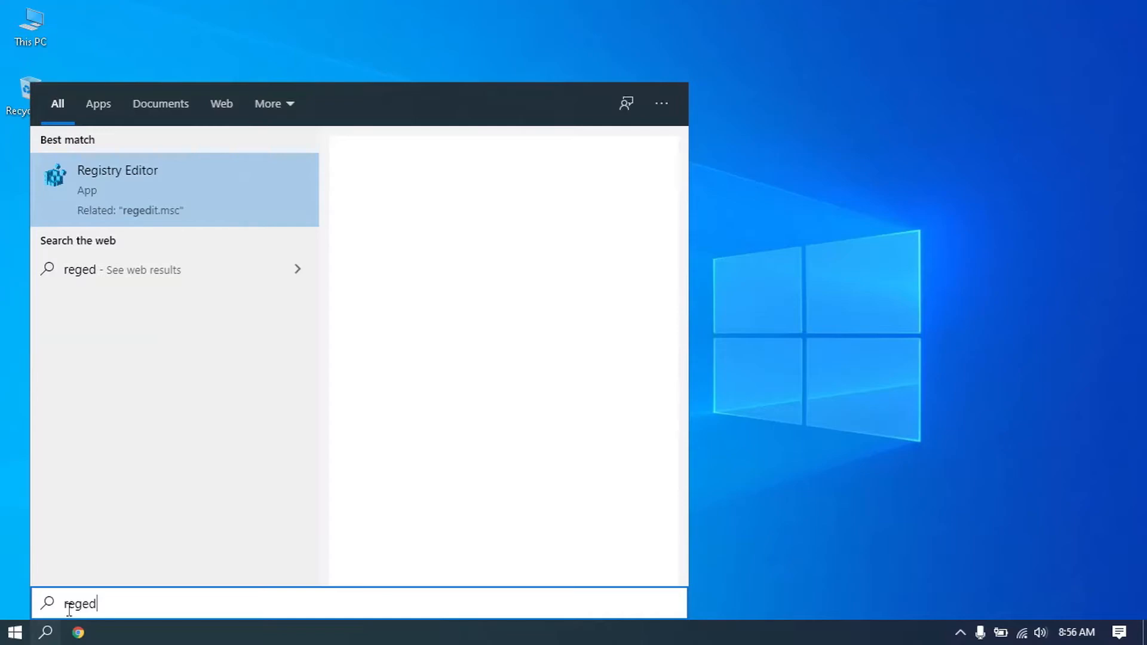
click(146, 182)
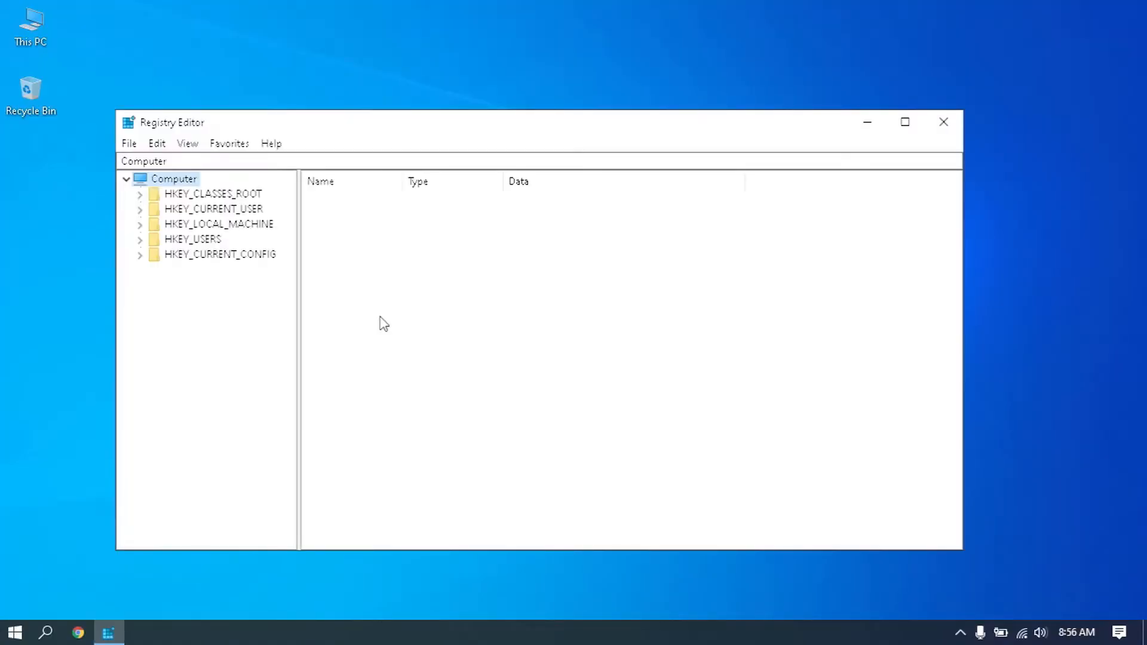
- Expand the registry tree to HKEY_LOCAL_MACHINE\SOFTWARE\Policies\Microsoft, widen the tree pane and select the Microsoft key
click(140, 225)
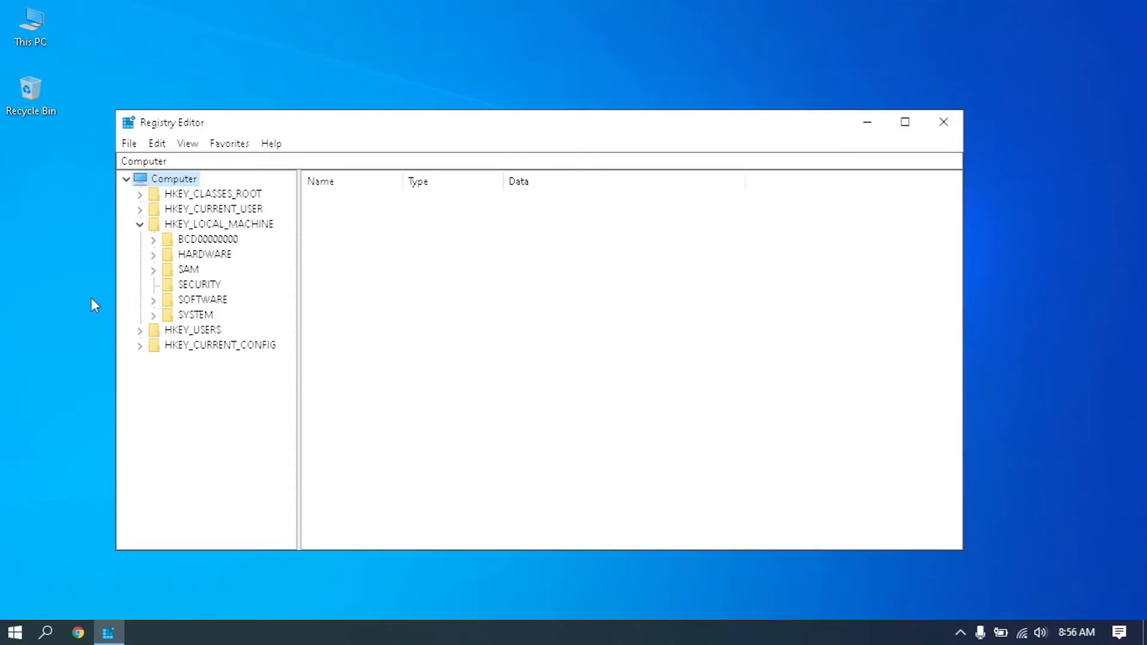
click(153, 300)
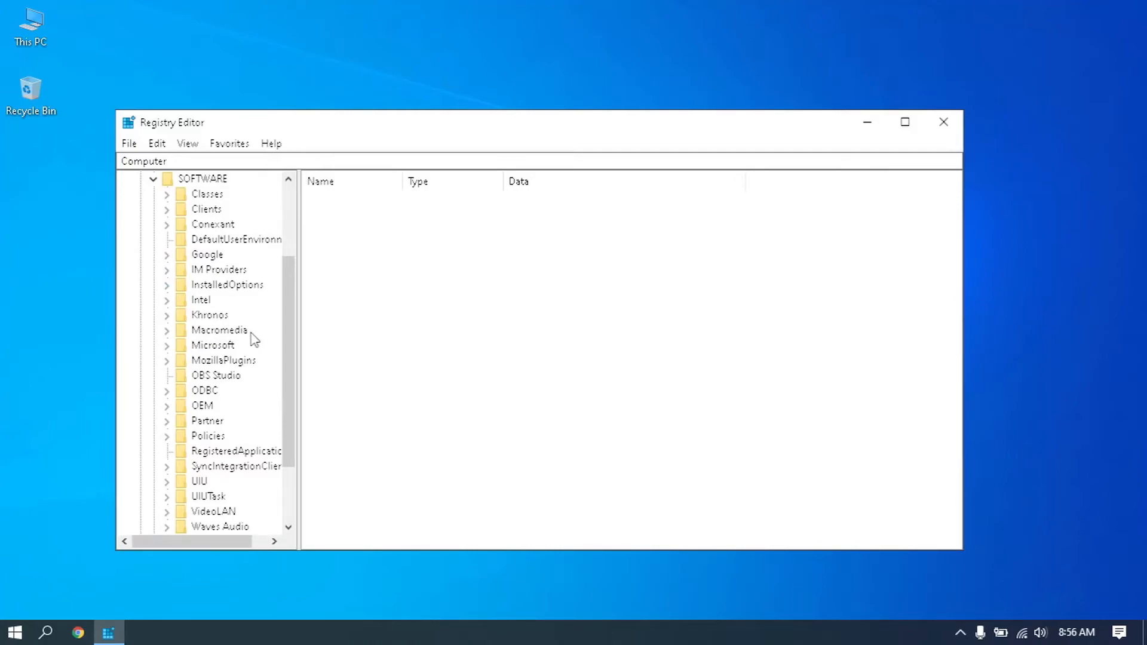
scroll(214, 400, down, 1)
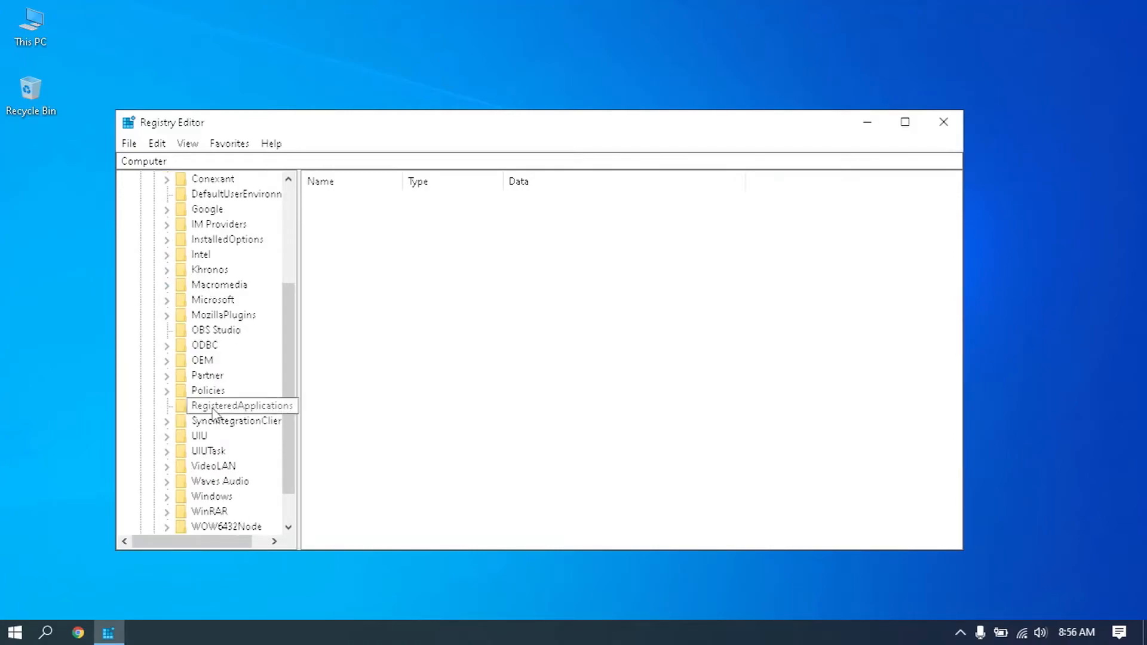
click(166, 392)
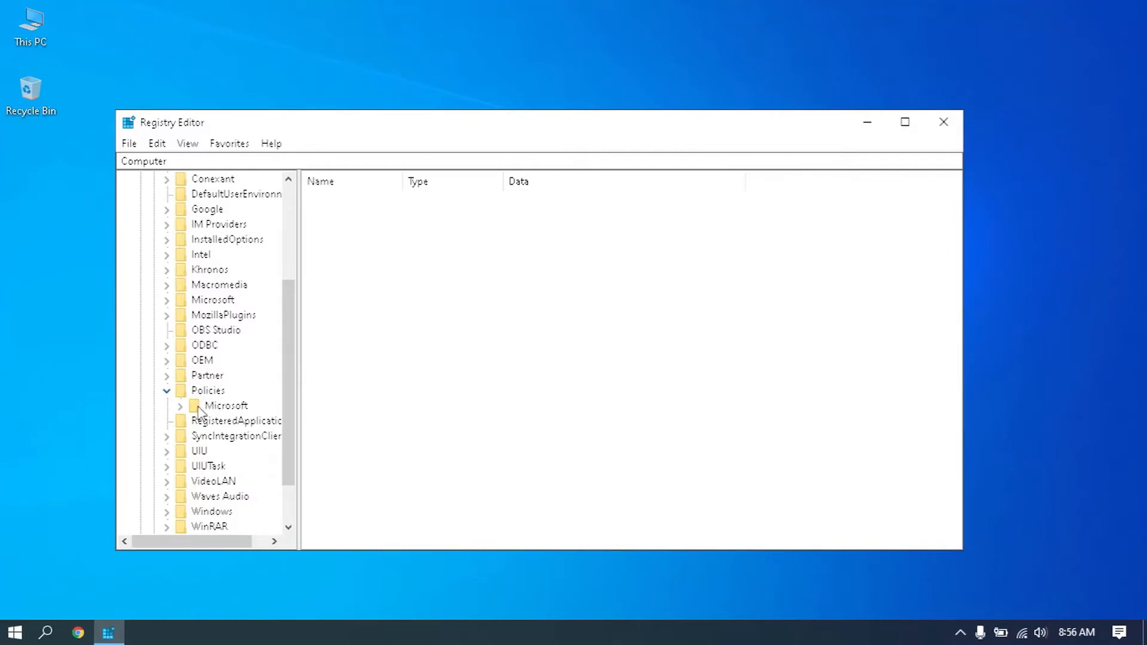
click(180, 407)
scroll(226, 396, down, 1)
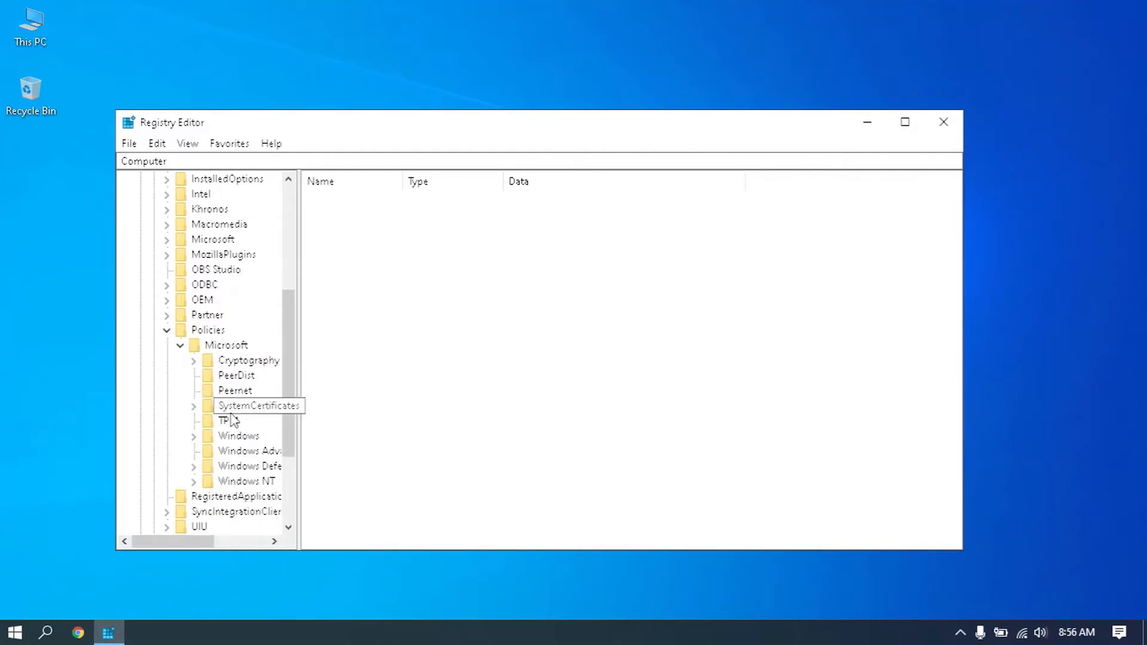
drag(298, 500, 406, 504)
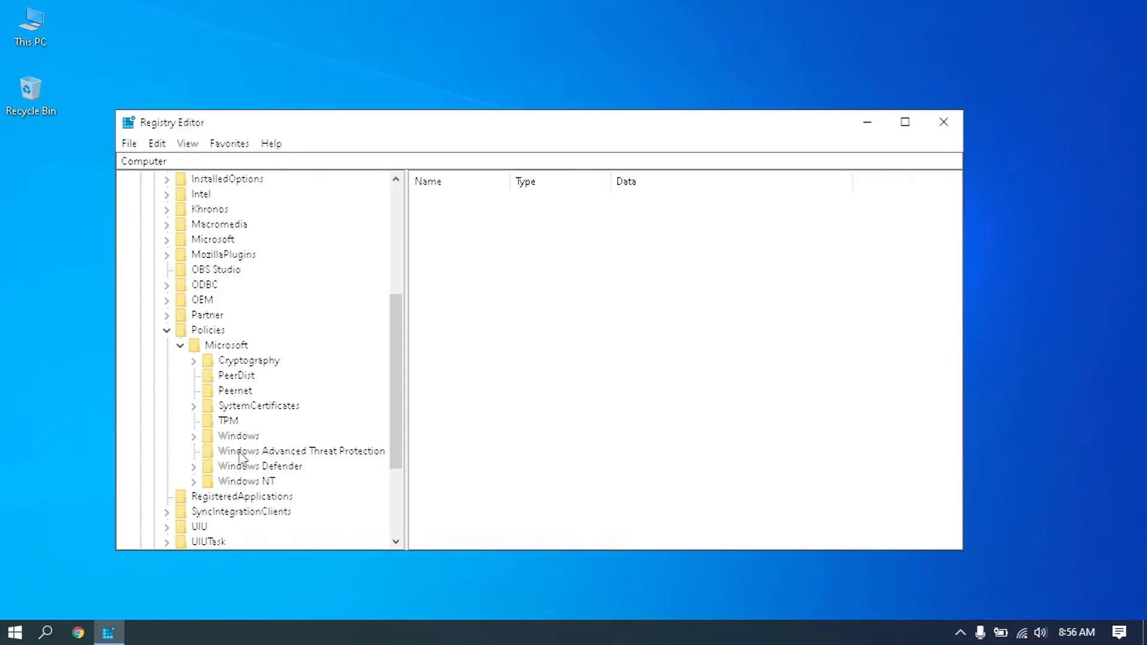
click(225, 345)
scroll(226, 347, down, 2)
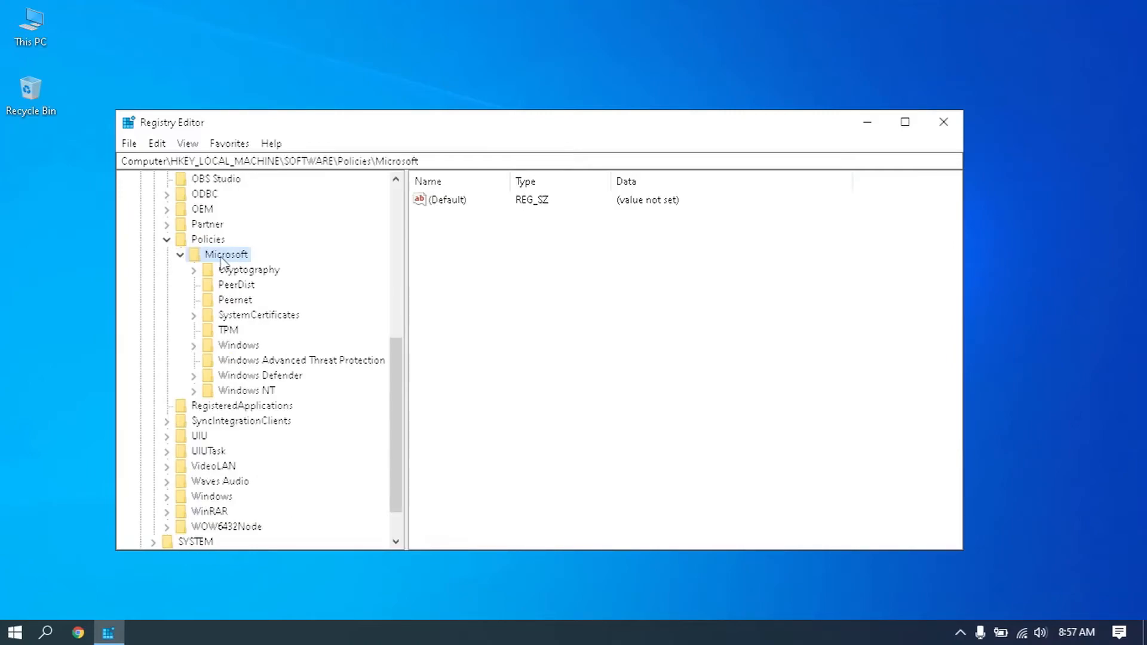
- Create a new key named WindowsUpdate under the Policies\Microsoft key
right_click(222, 258)
mouse_move(258, 285)
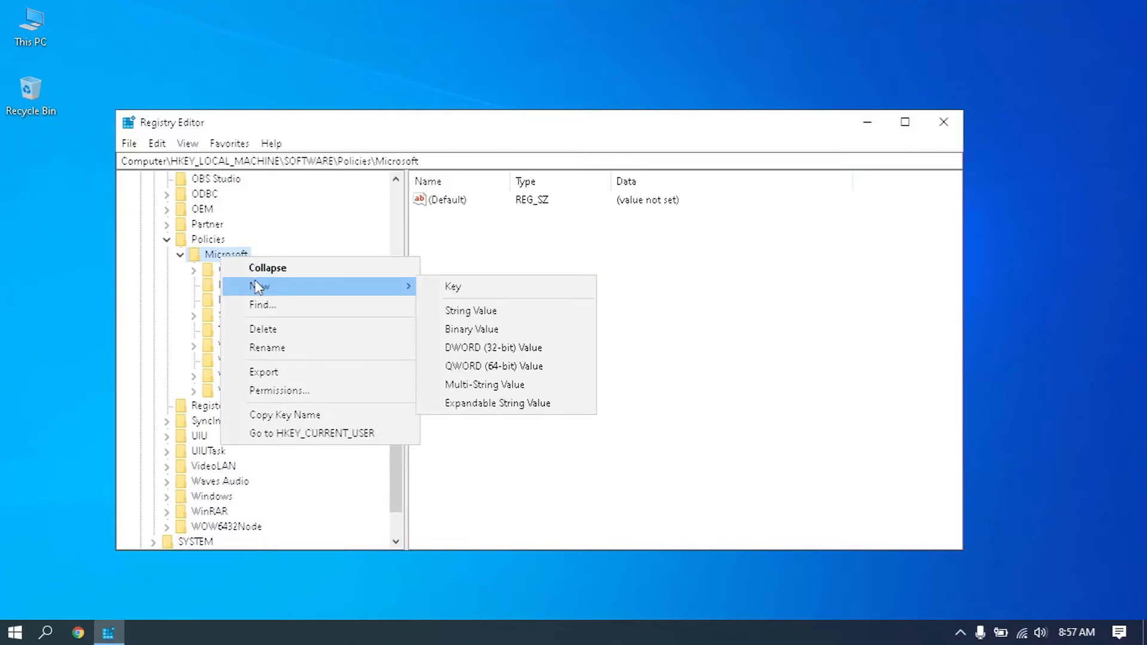
click(486, 287)
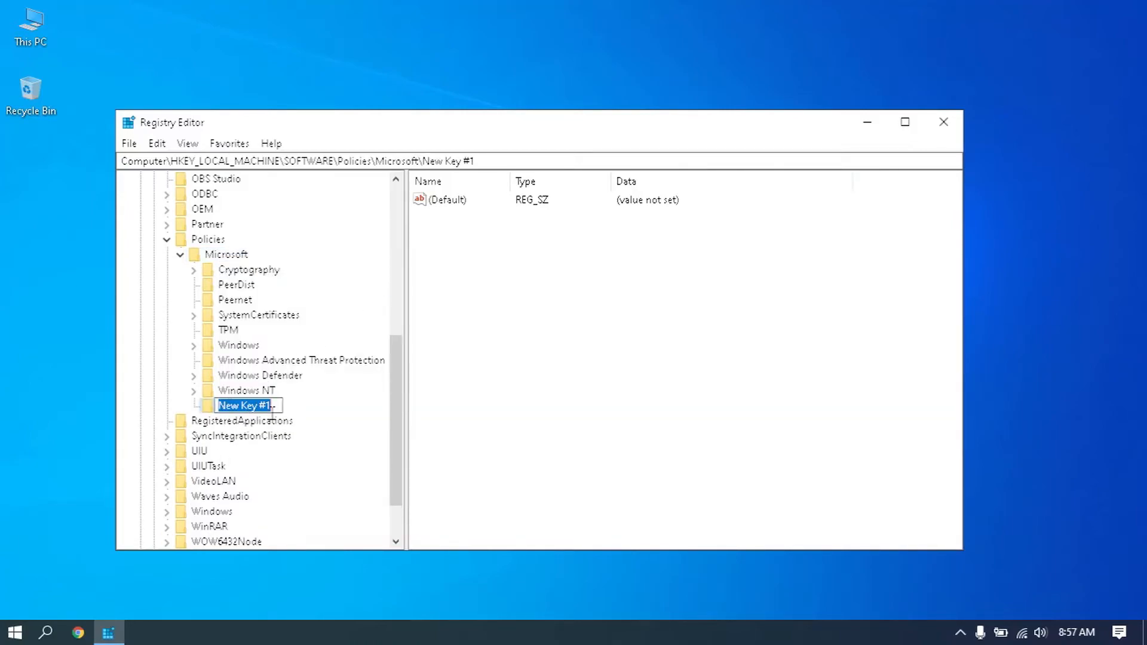
text(W)
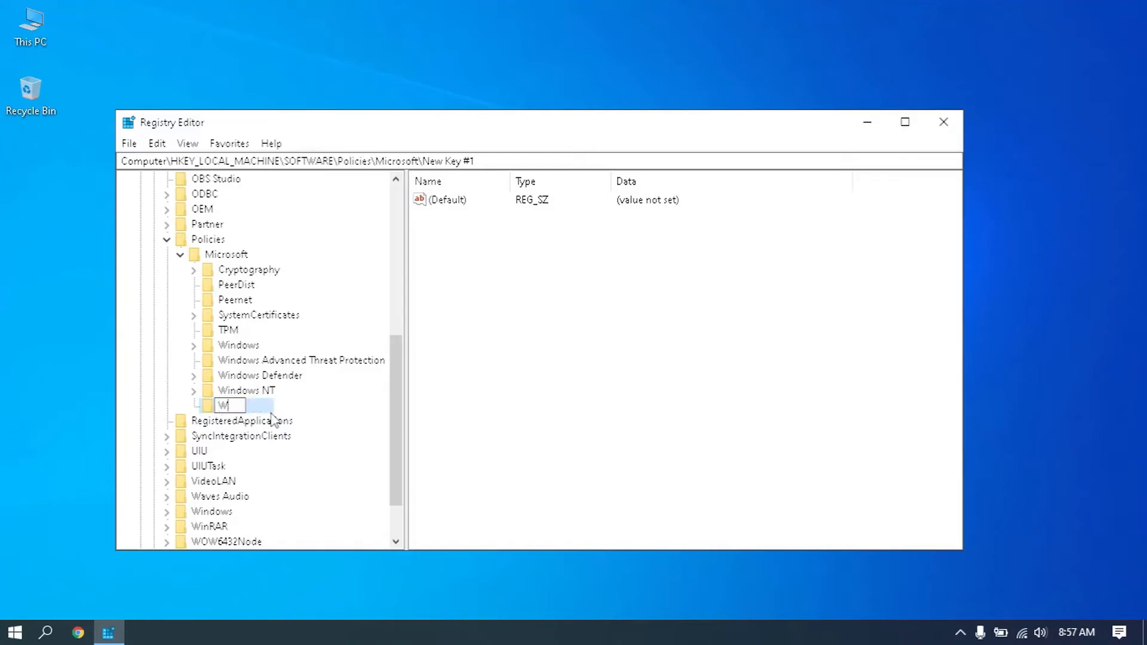
text(indowsUpdate)
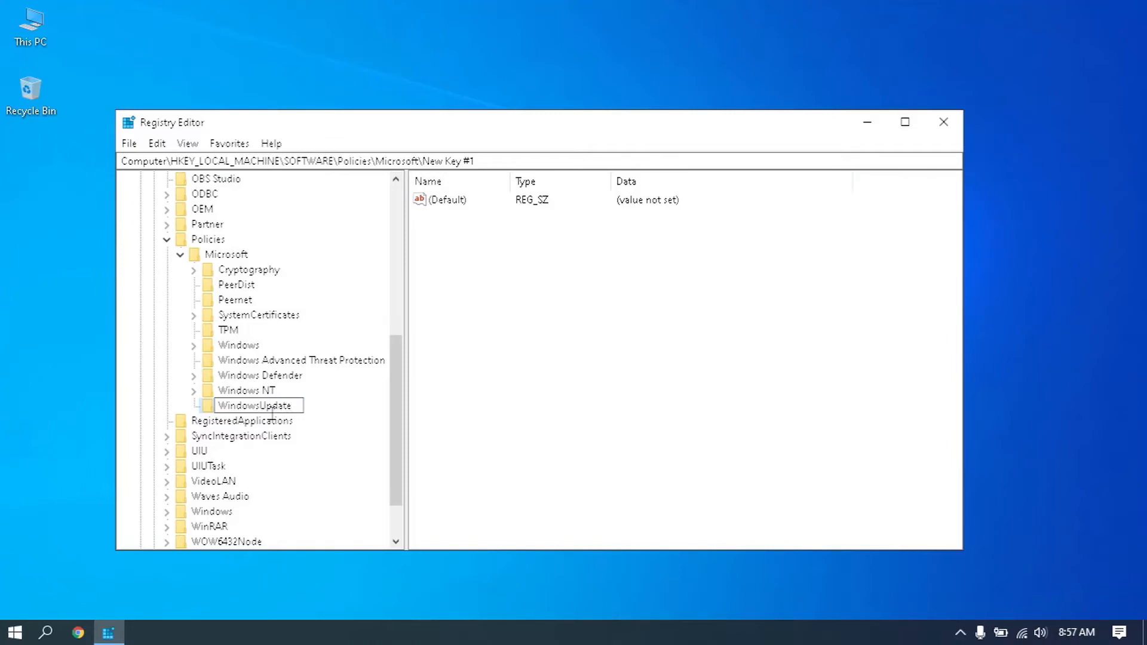
key(Return)
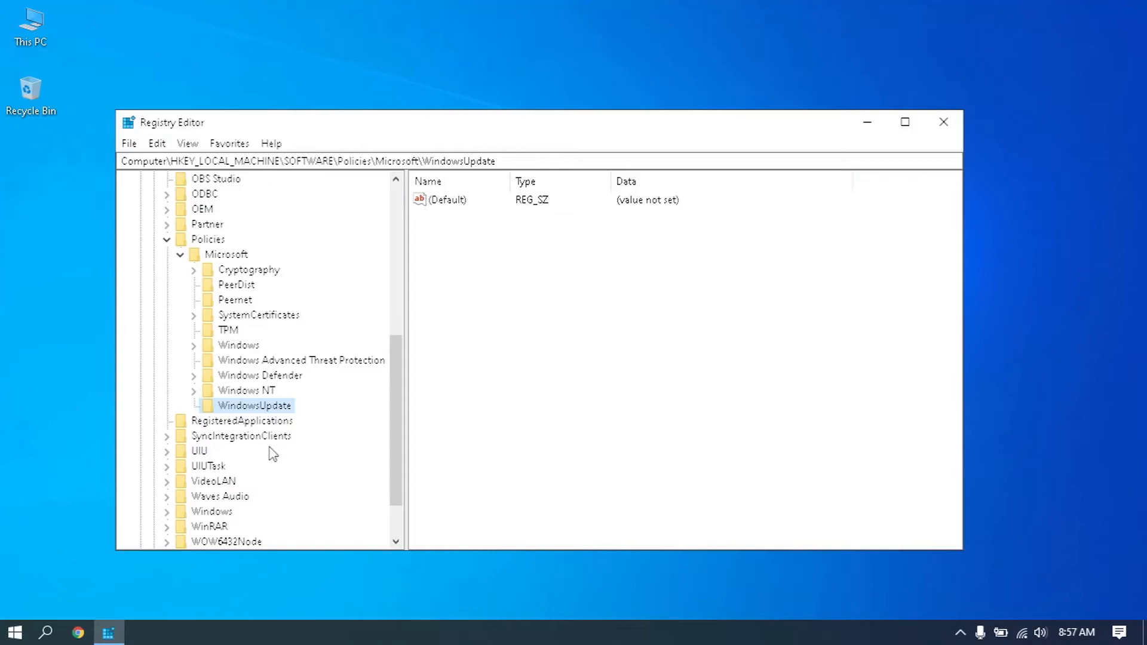
- Create a subkey named AU inside the WindowsUpdate key
right_click(267, 410)
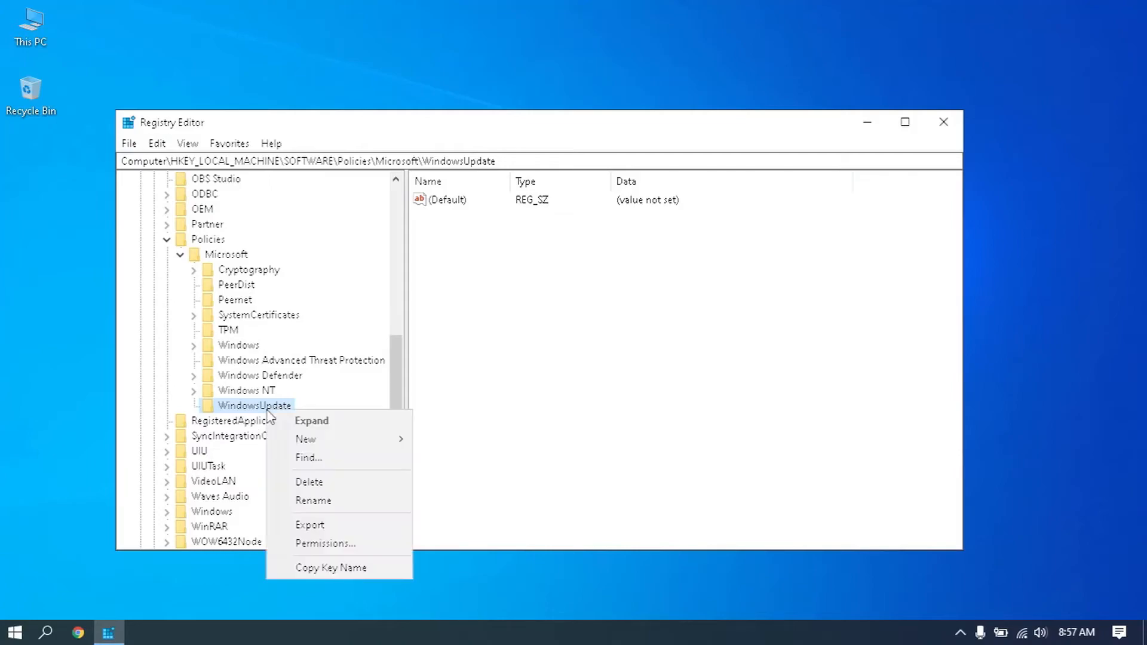
mouse_move(302, 440)
click(435, 440)
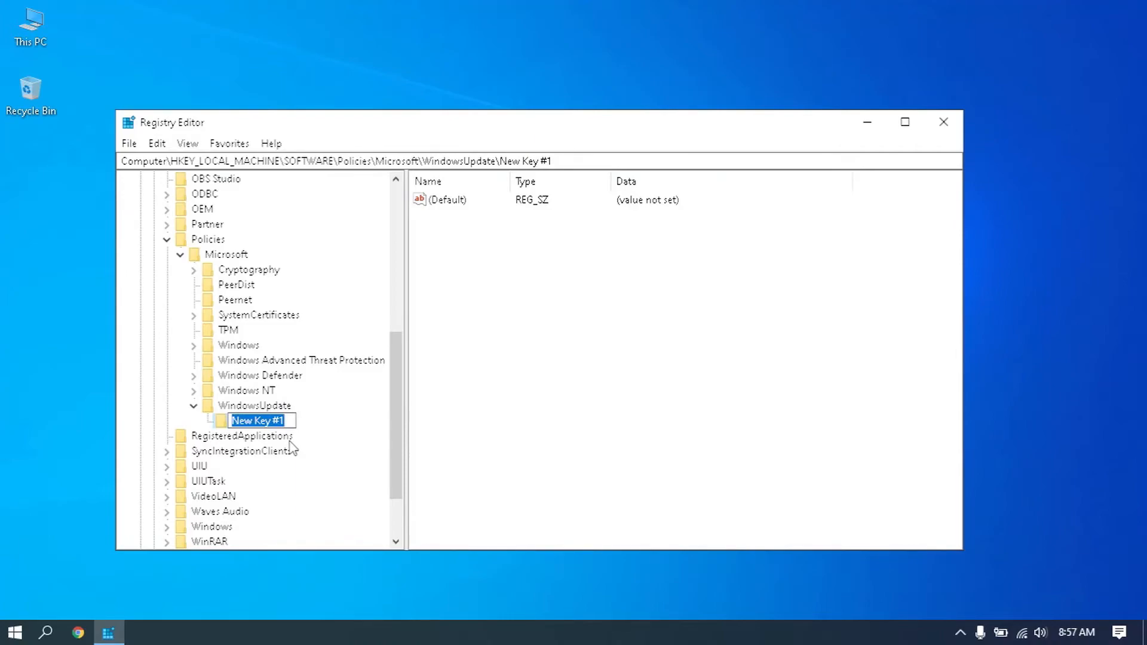
text(AU)
key(Return)
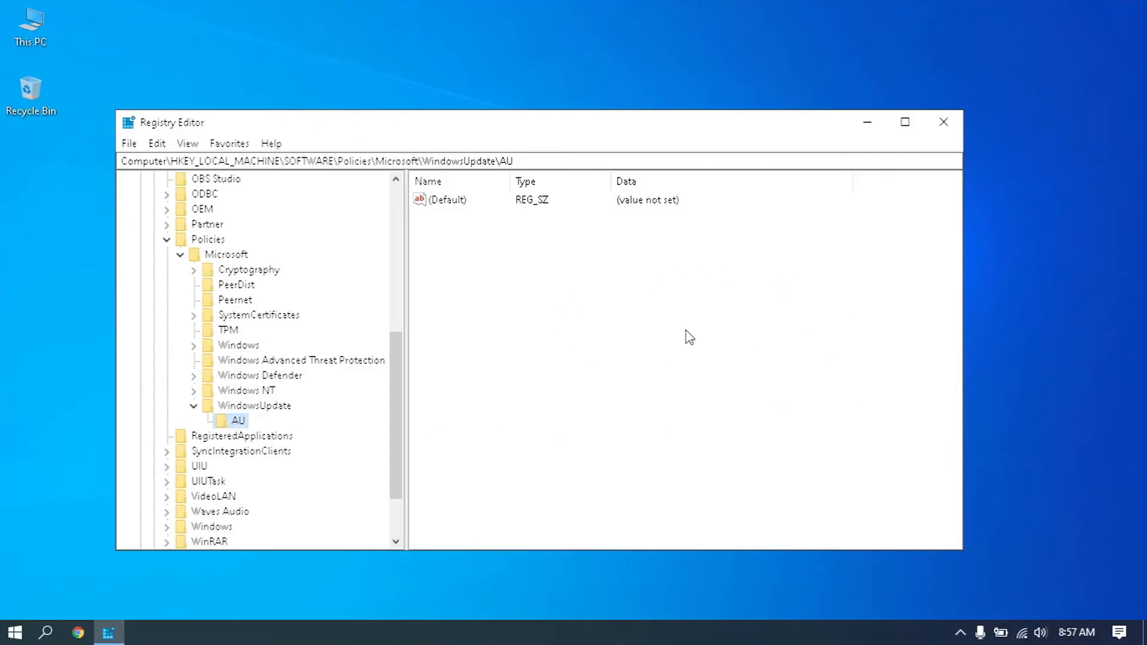
- Add a DWORD (32-bit) value named AUOptions to the AU key
right_click(646, 362)
mouse_move(691, 374)
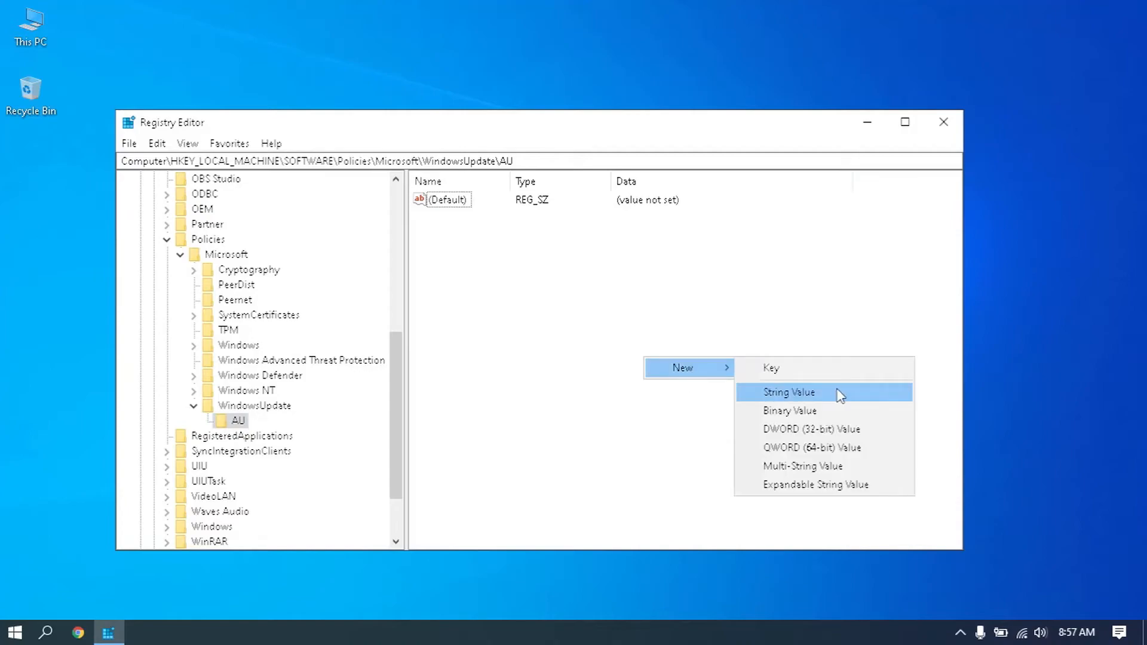
click(849, 434)
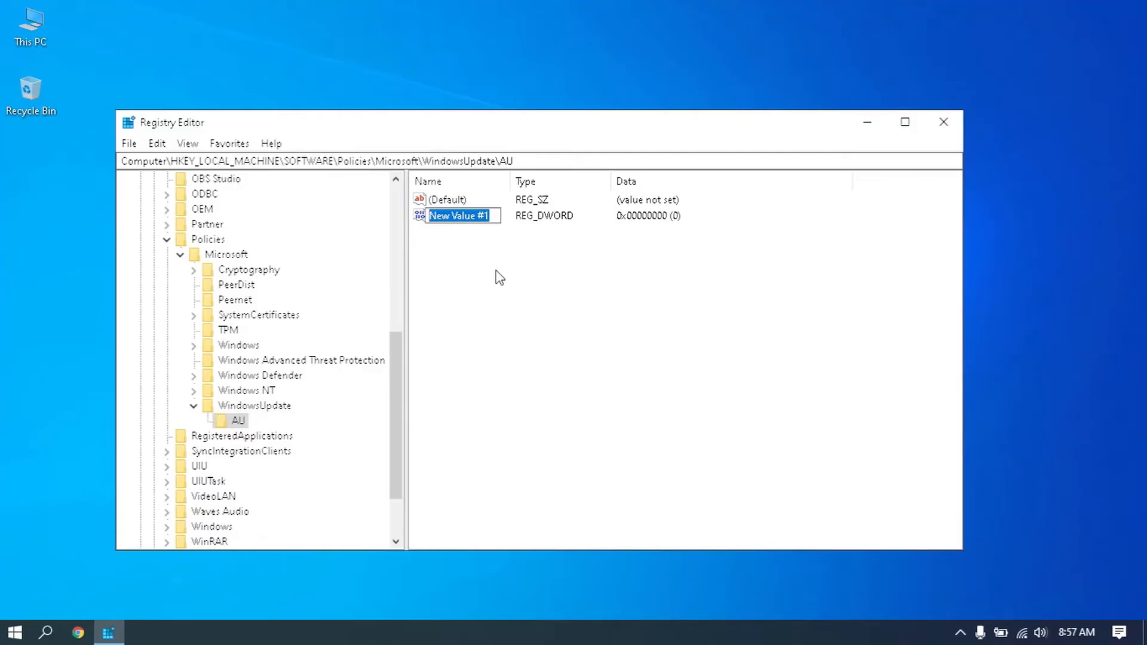
text(AU)
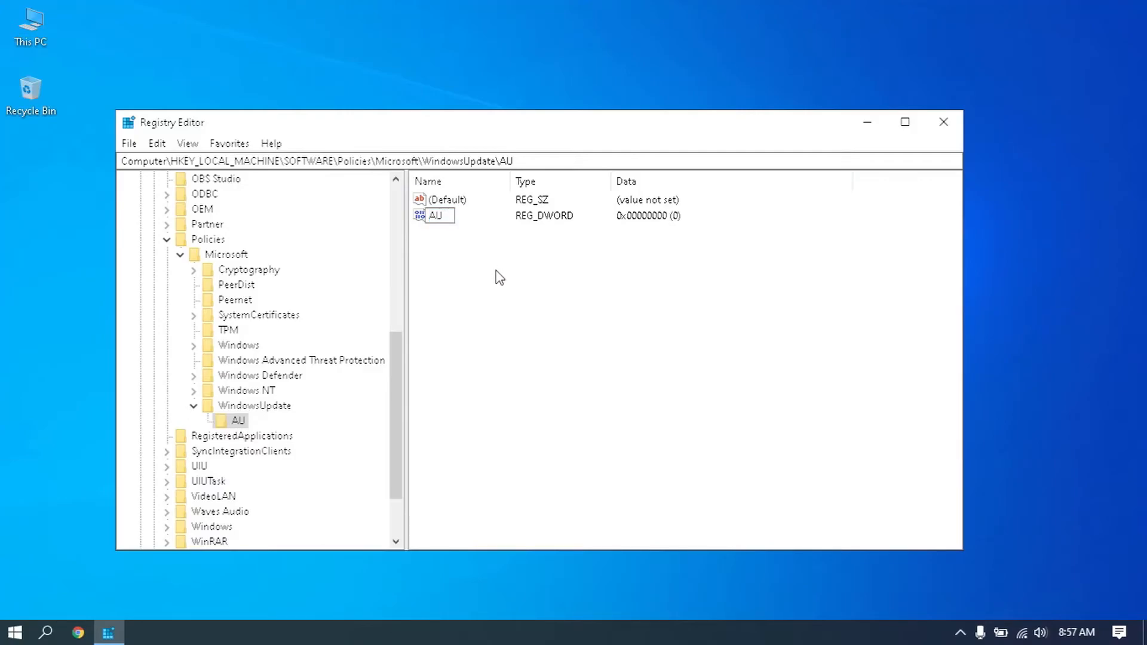
text(Options)
key(Return)
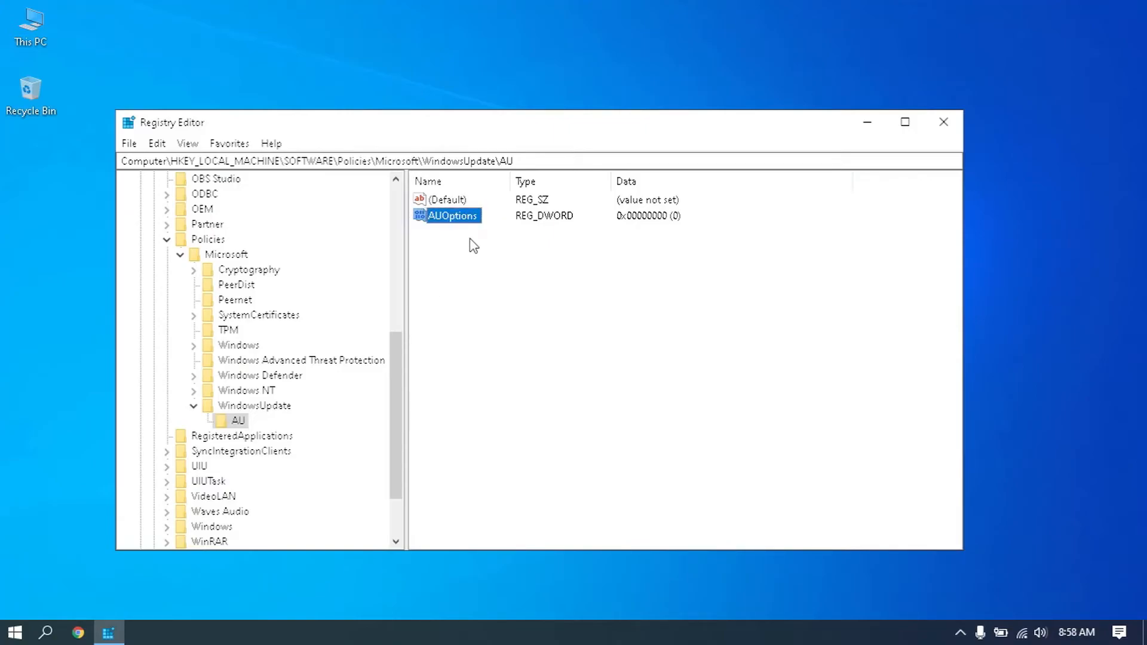
- Set the value data of AUOptions to 2 and confirm the edit
right_click(471, 214)
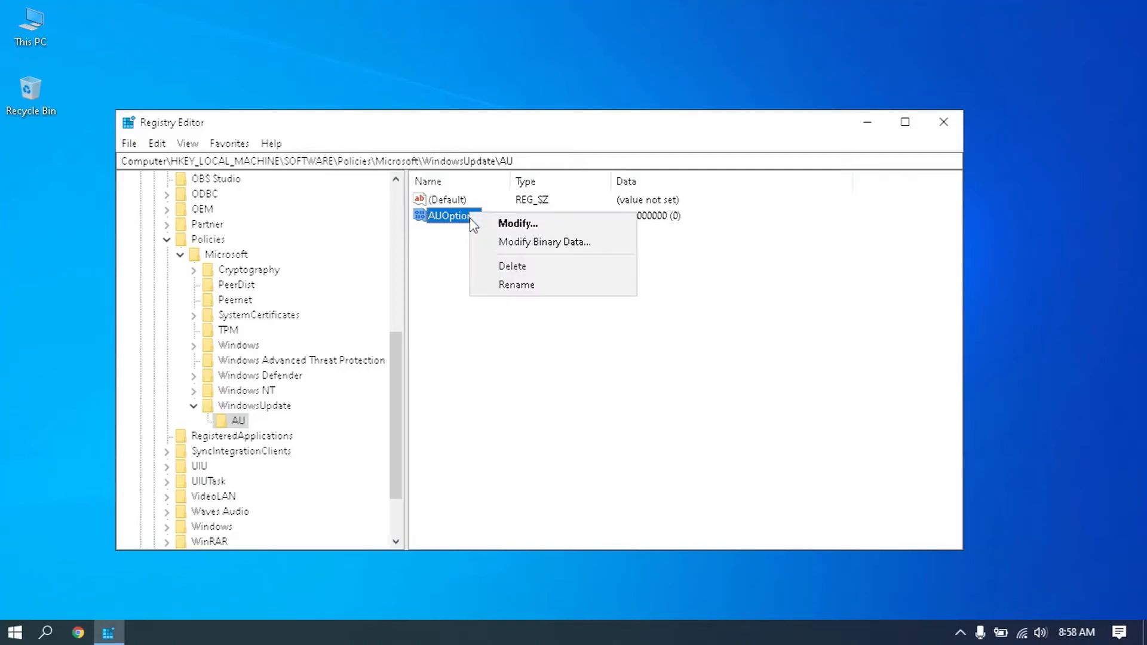
click(505, 225)
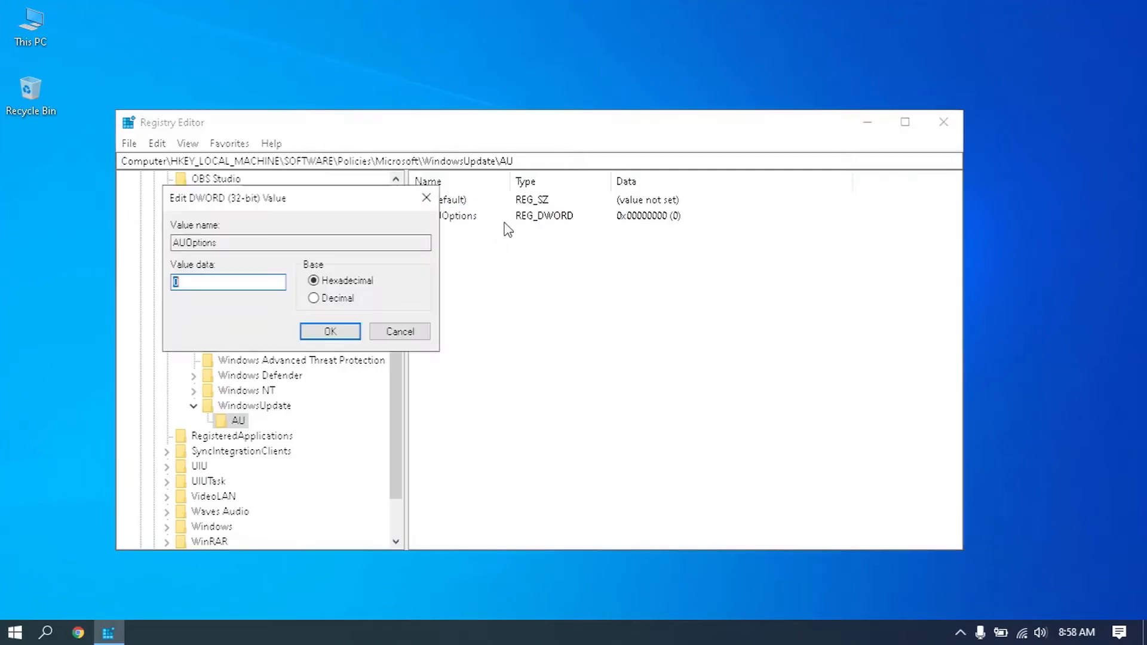
text(2)
click(348, 334)
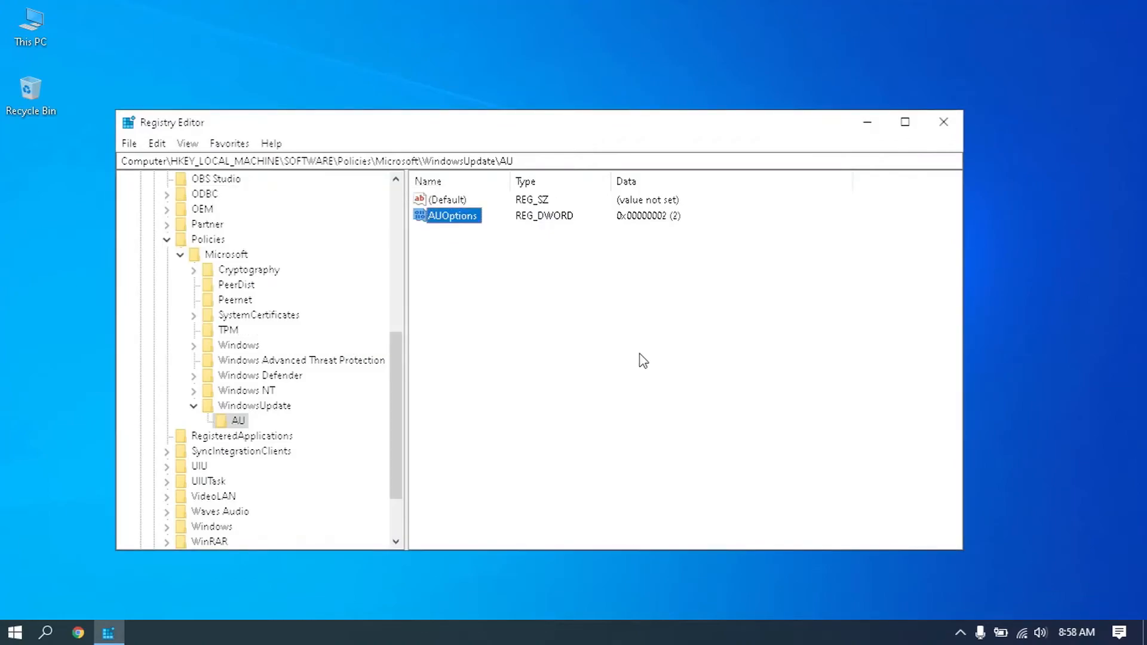
- Close the Registry Editor and open the Local Group Policy Editor maximized, with its policy tree widened
click(950, 131)
click(44, 635)
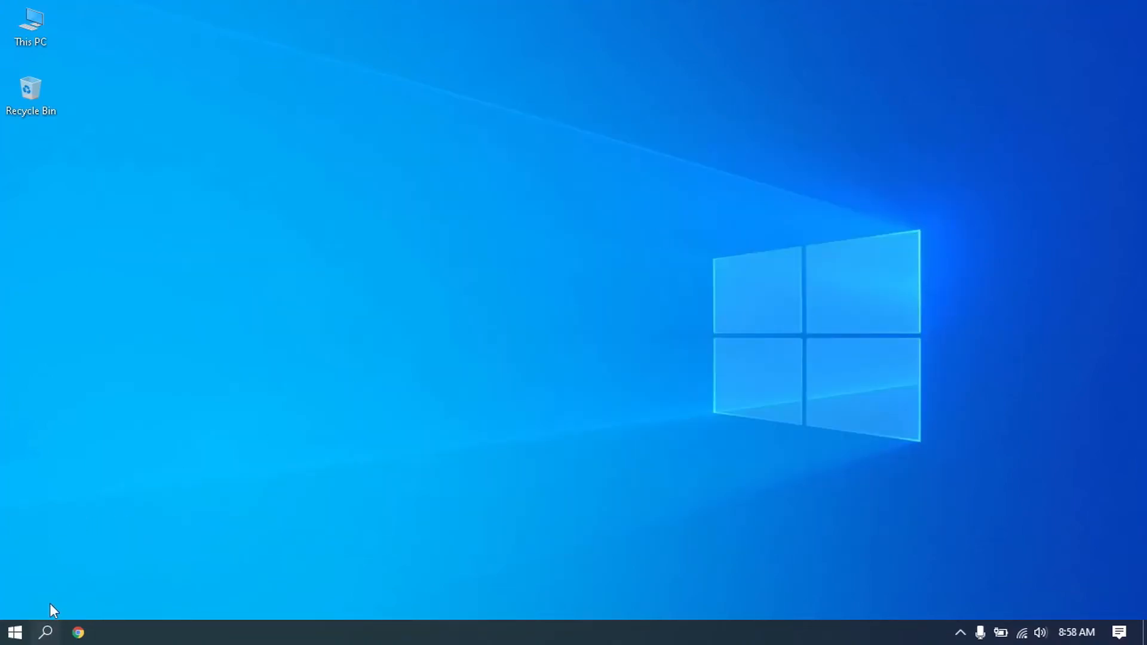
text(gpe)
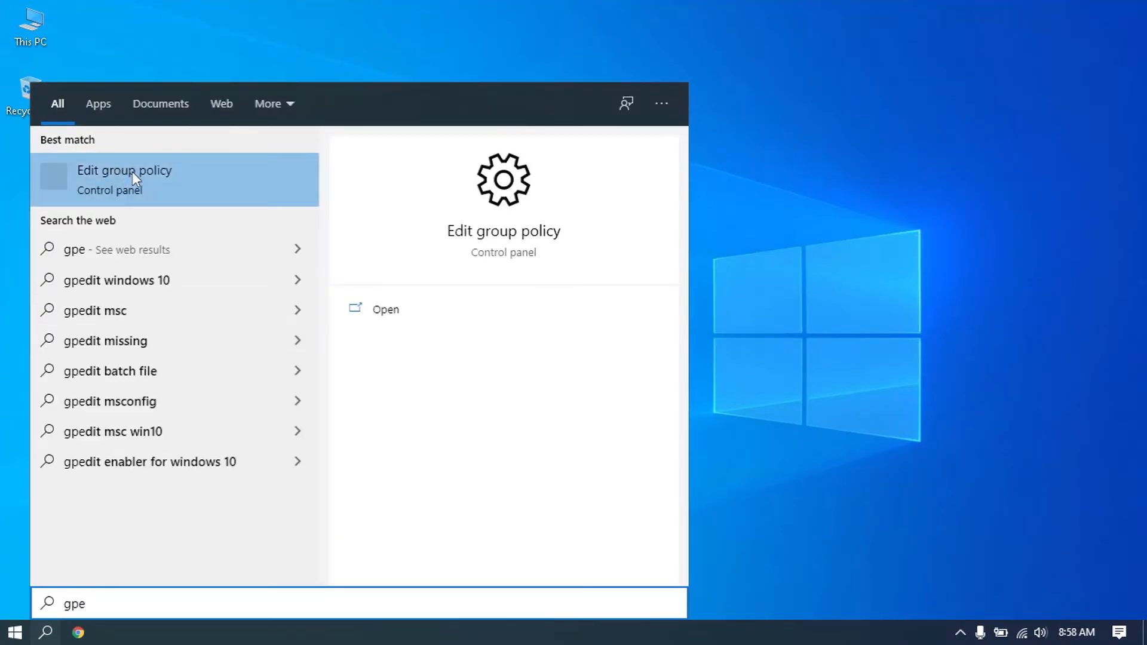
click(132, 171)
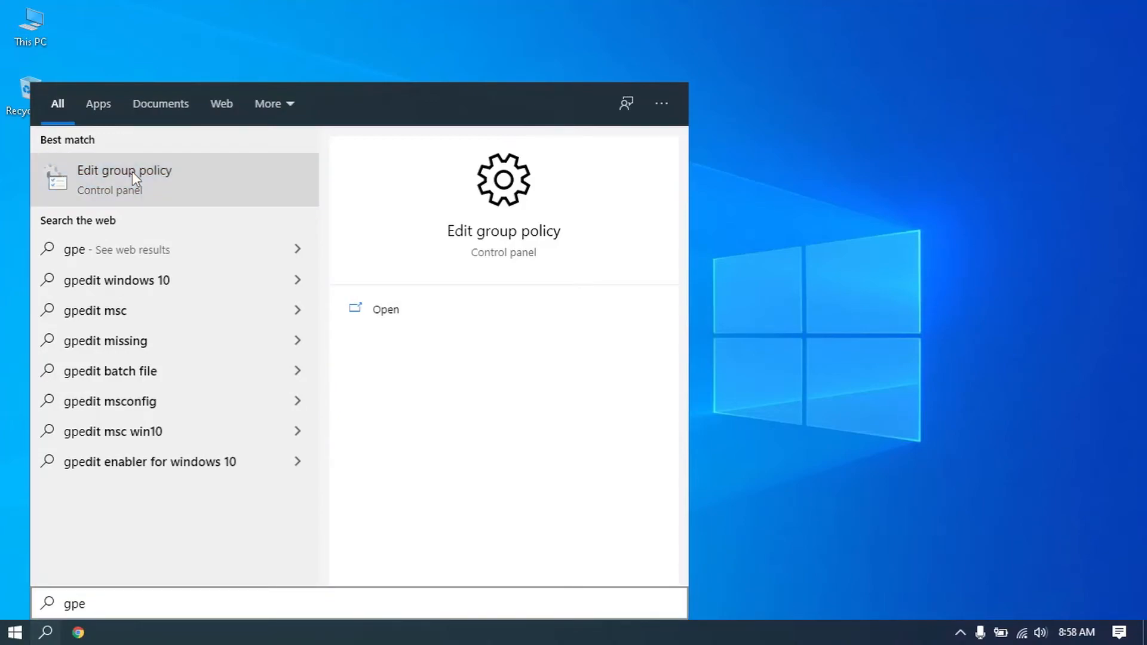
click(132, 173)
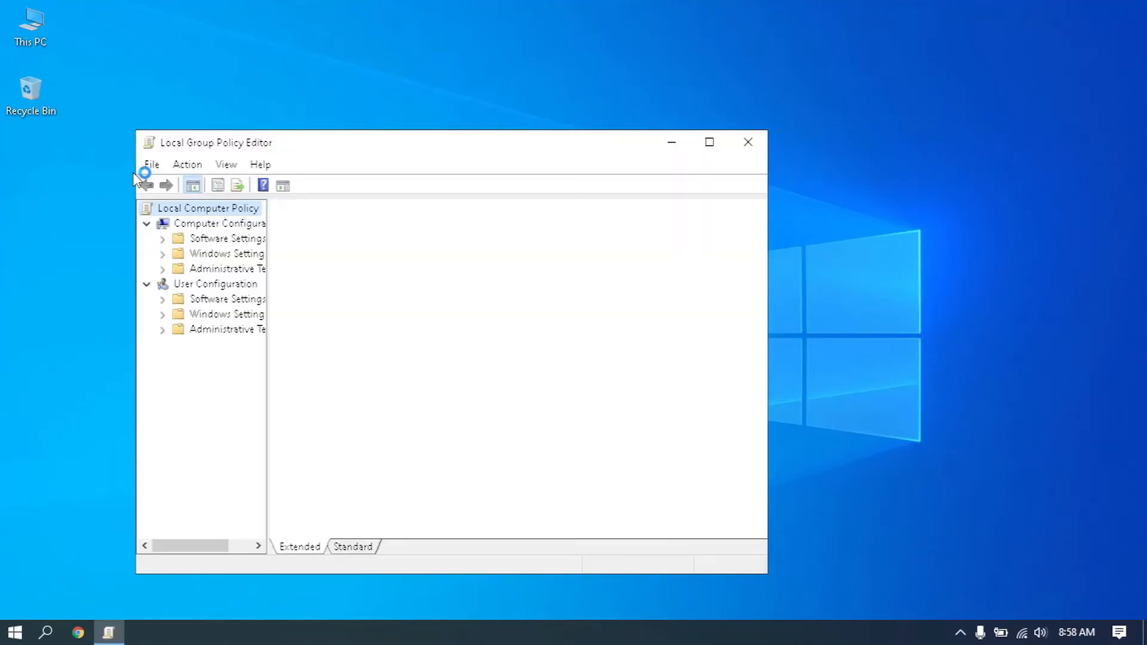
click(709, 142)
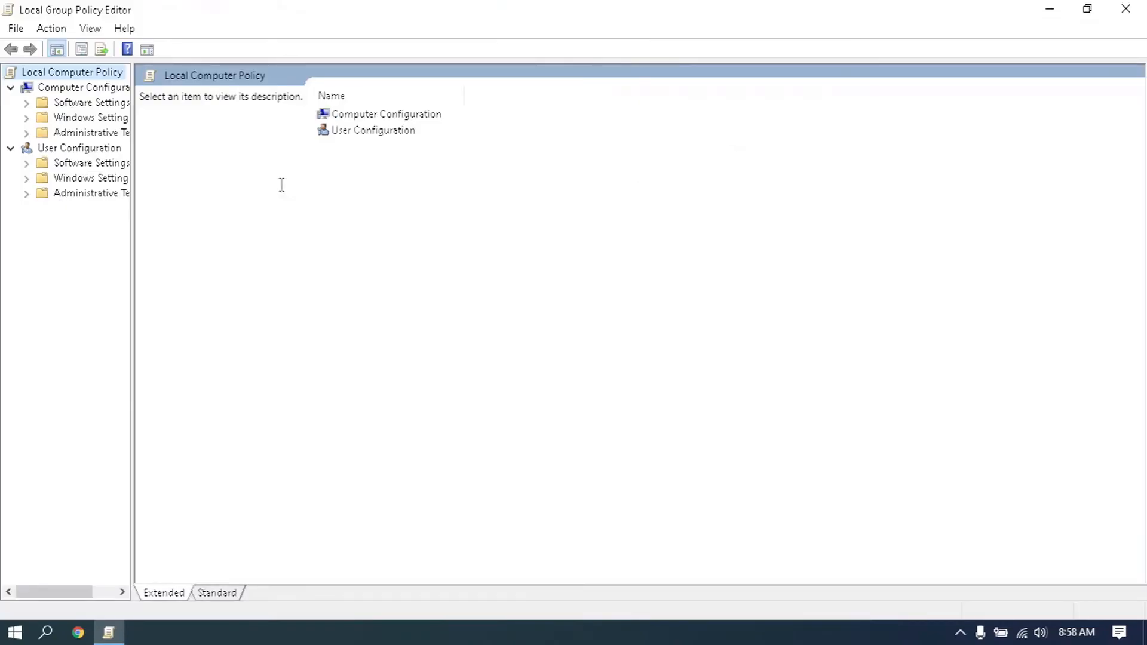
drag(133, 285, 225, 285)
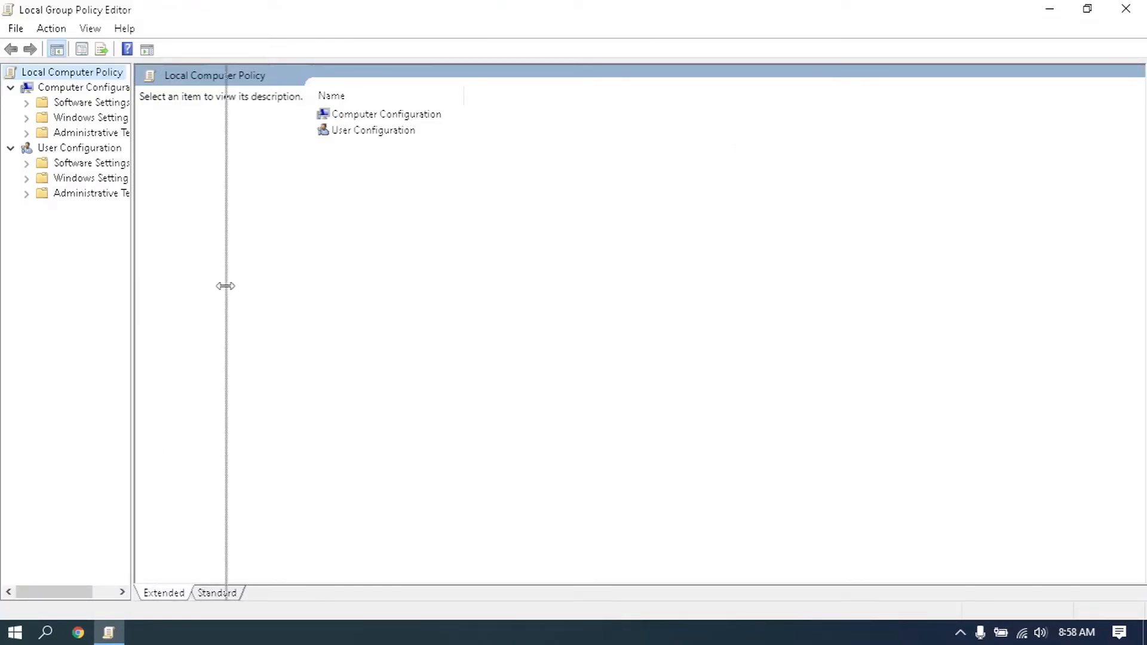
- Show the Windows Update policies under Computer Configuration, Administrative Templates, Windows Components
click(25, 133)
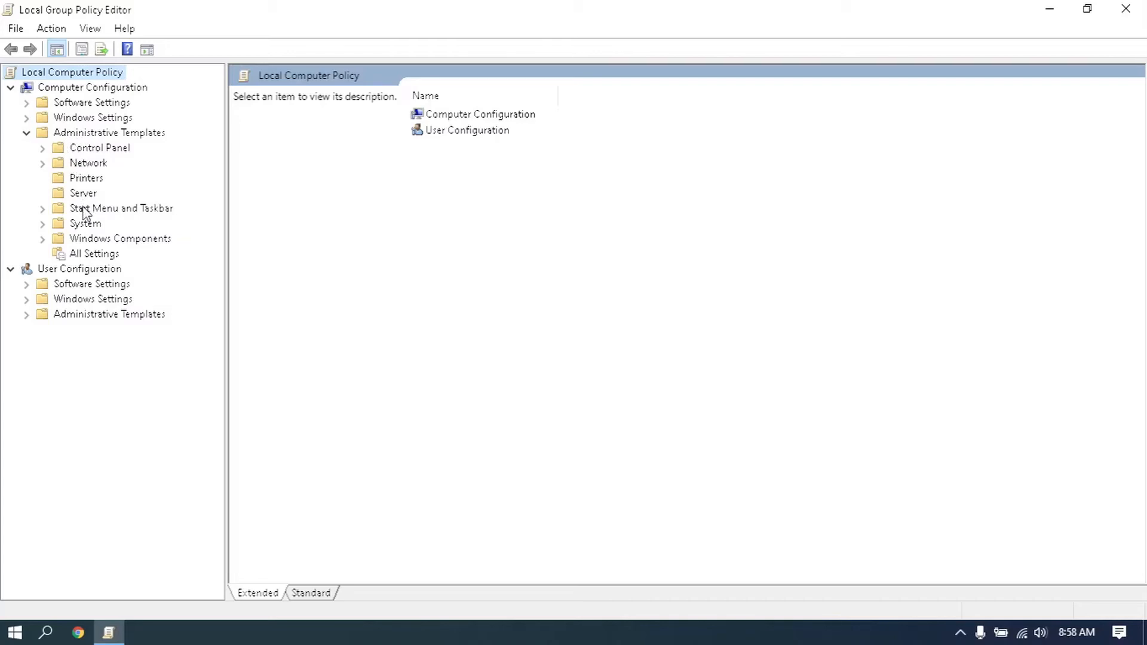
click(43, 238)
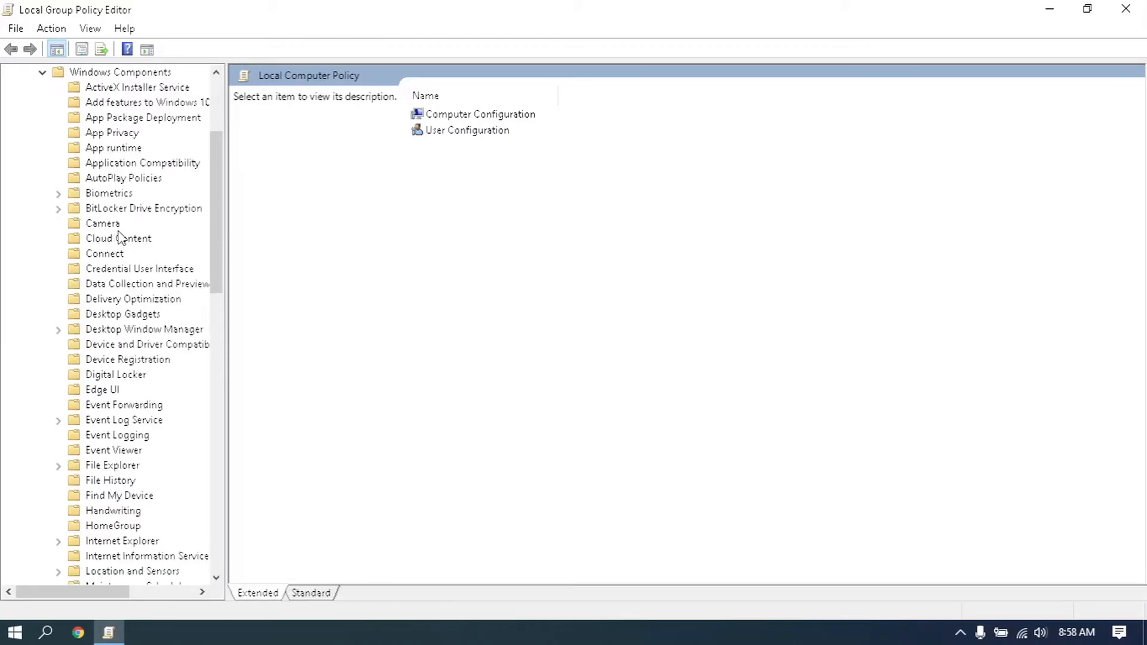
scroll(119, 238, down, 15)
click(123, 496)
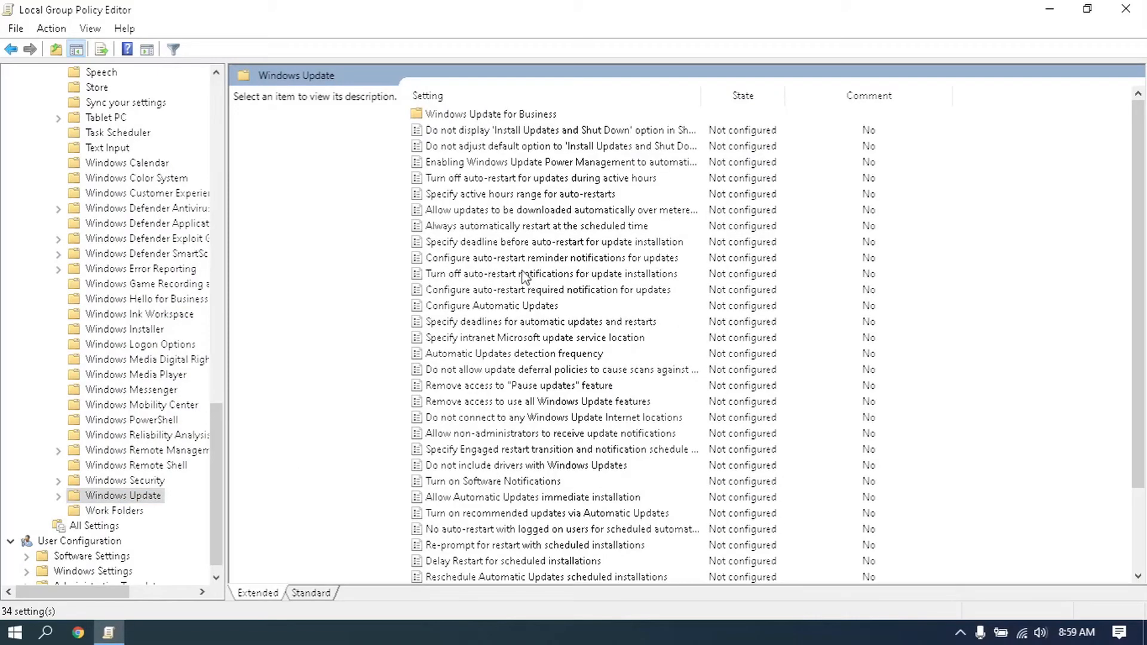
- Set the Configure Automatic Updates policy to Disabled and close the Group Policy Editor
click(524, 260)
click(511, 292)
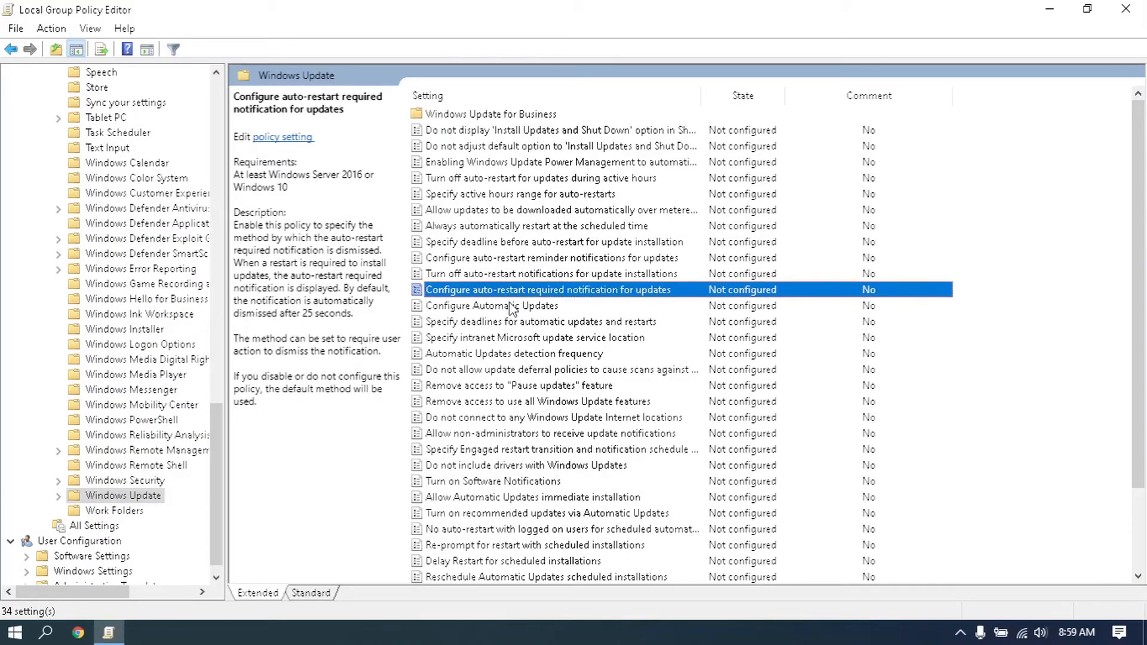
click(489, 307)
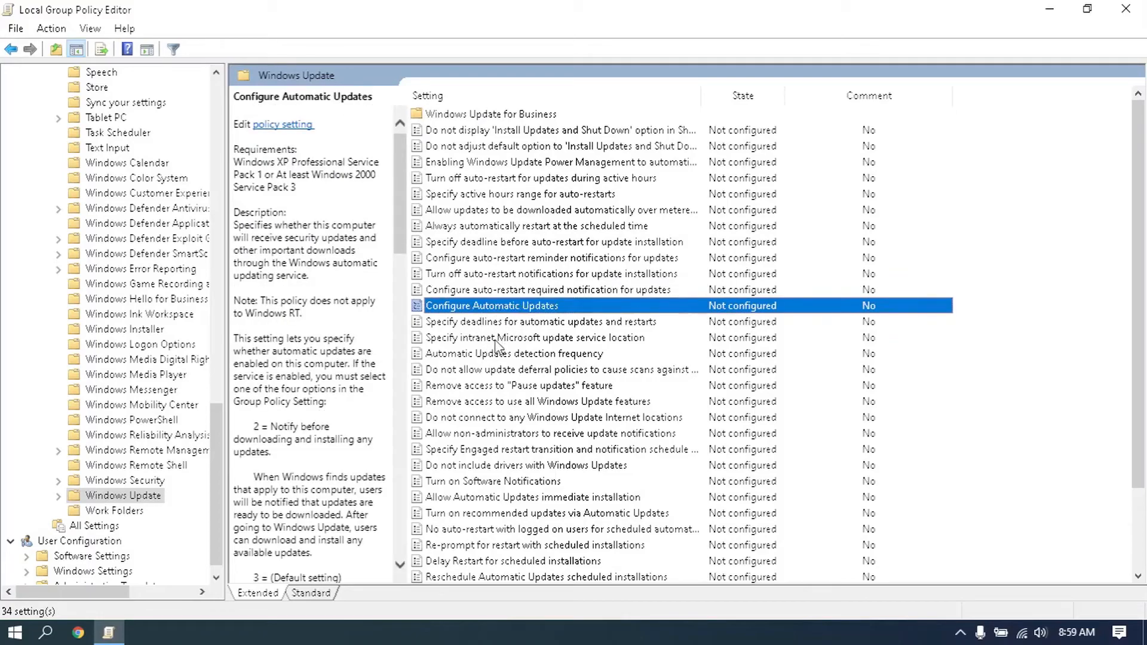
double_click(522, 308)
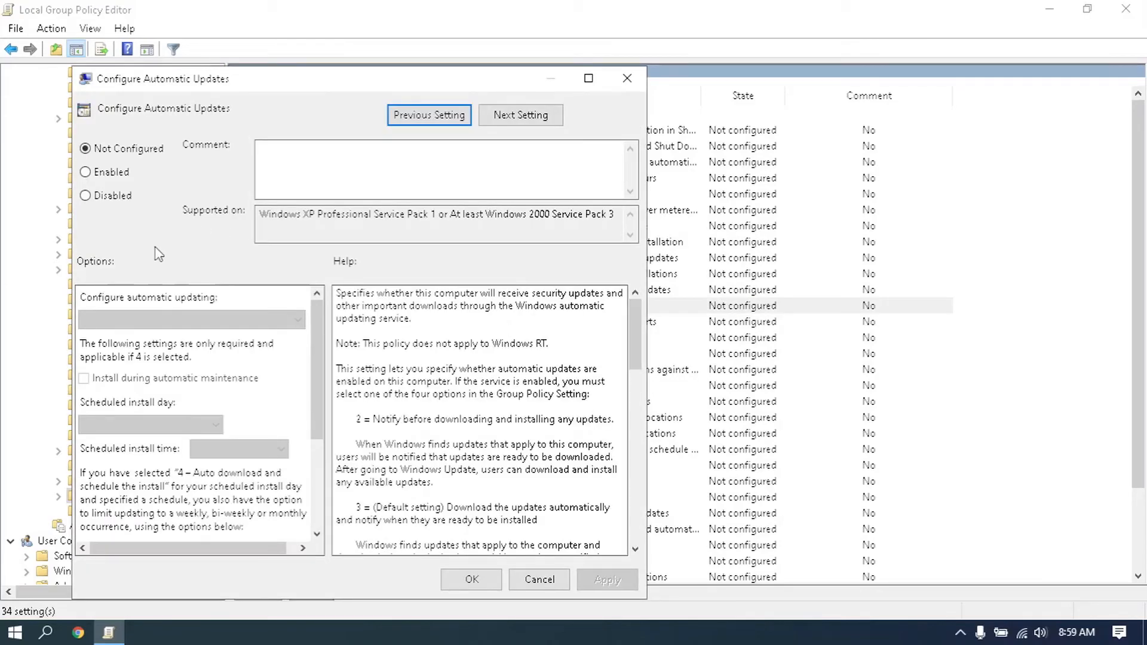
click(108, 203)
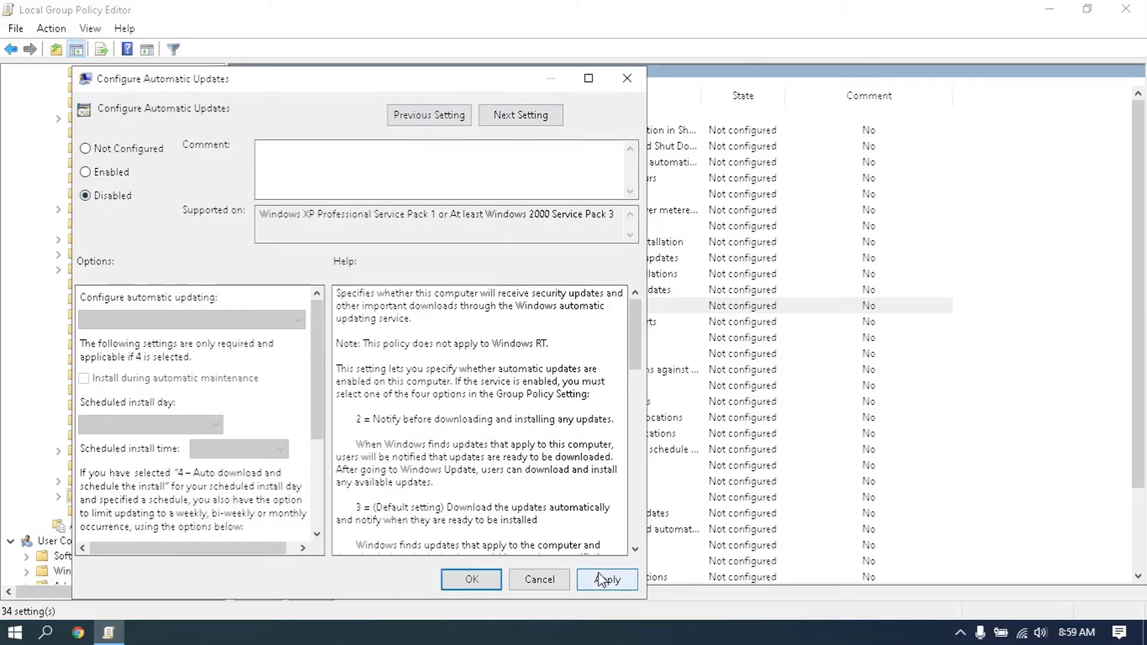
click(482, 579)
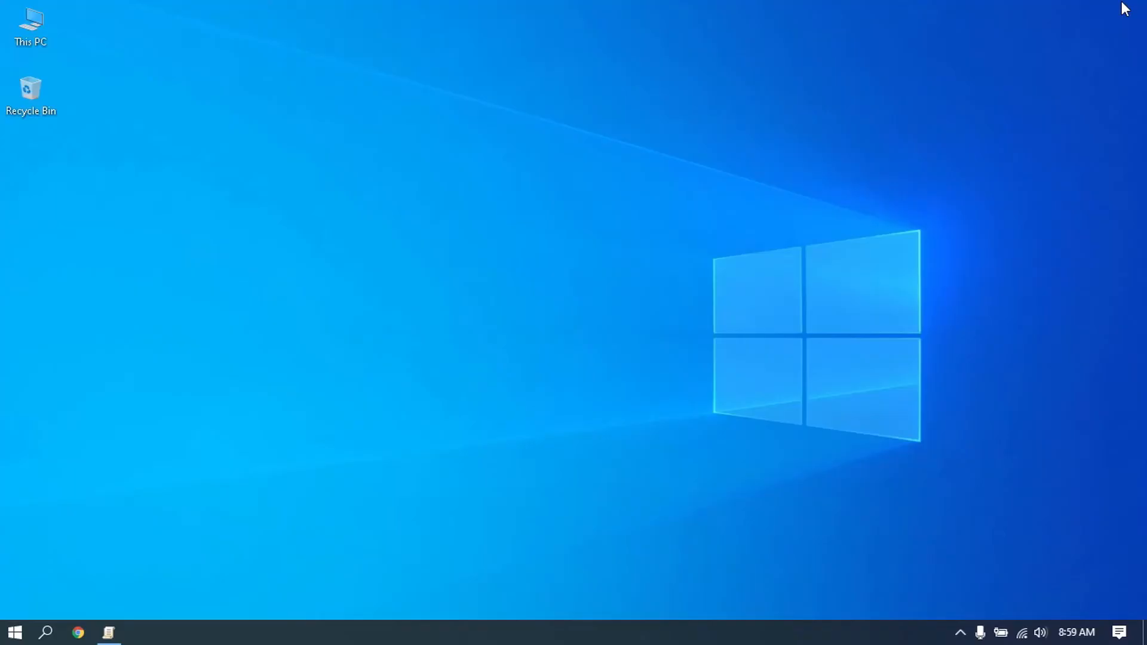
click(1126, 9)
- Find Task Scheduler through the Windows search and open it maximized
click(46, 634)
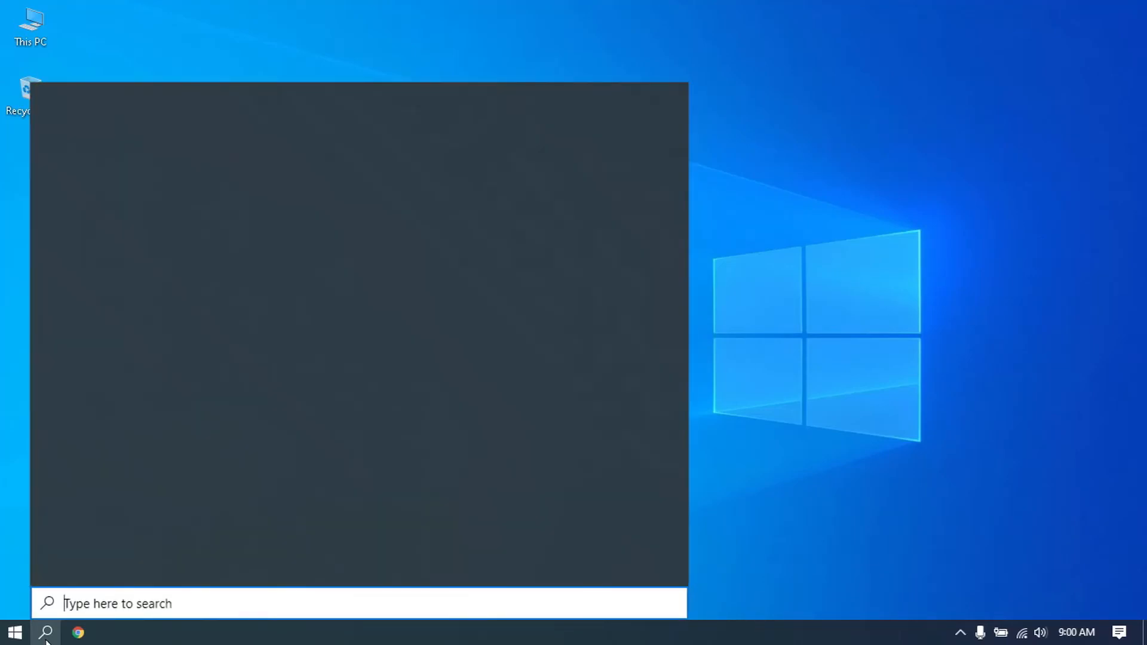
text(ta)
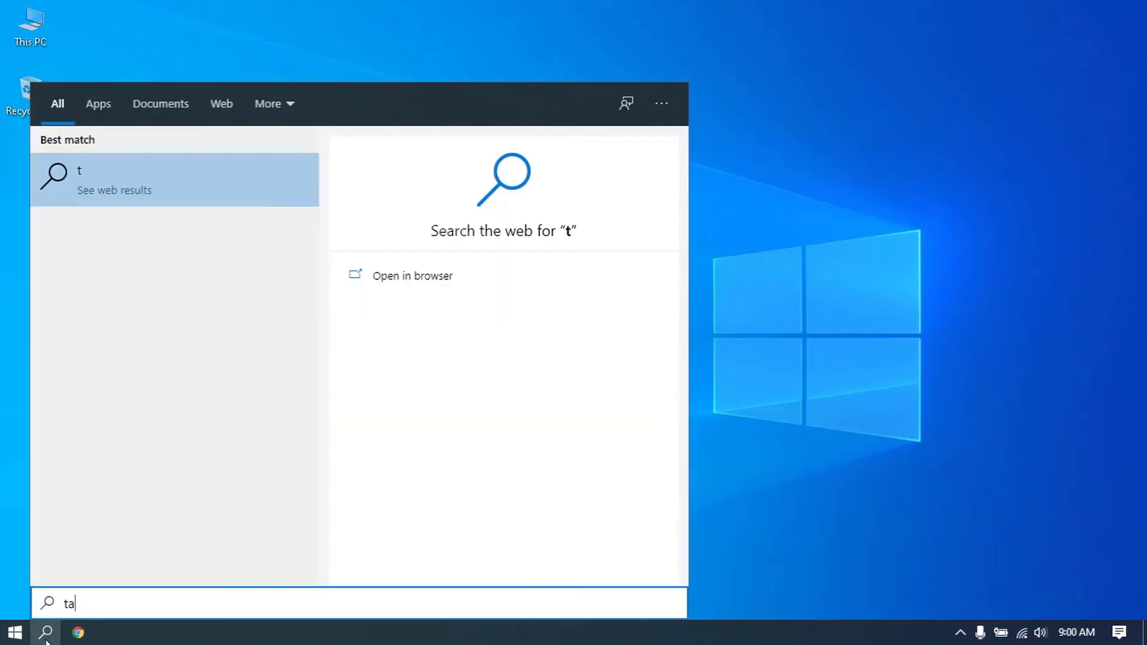
text(sk s)
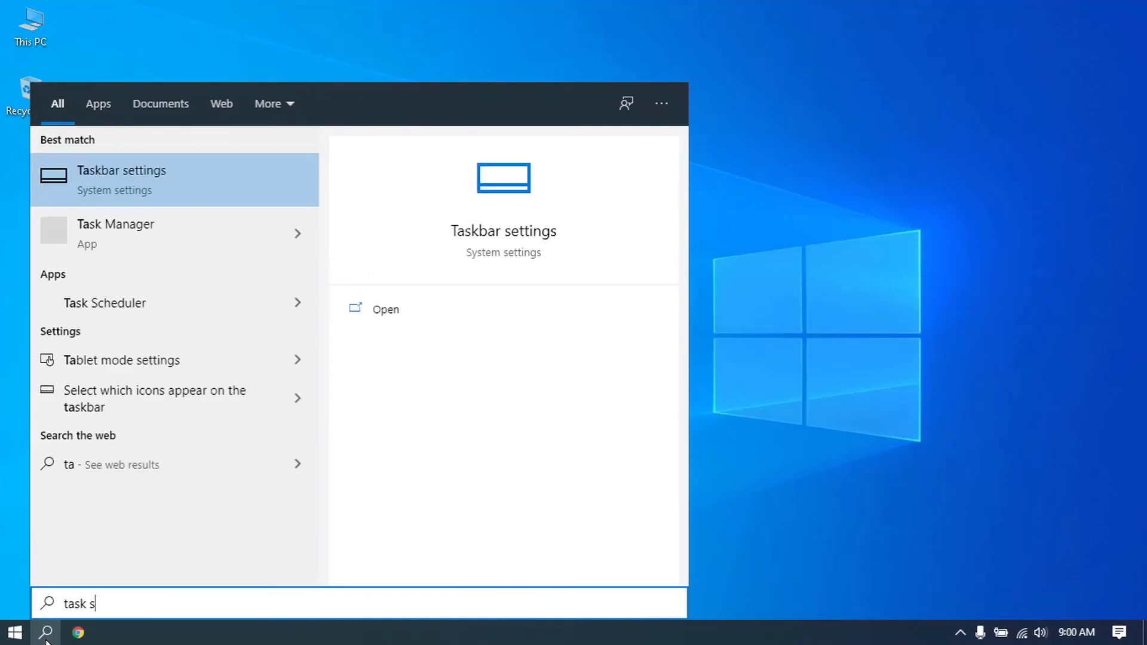
text(c)
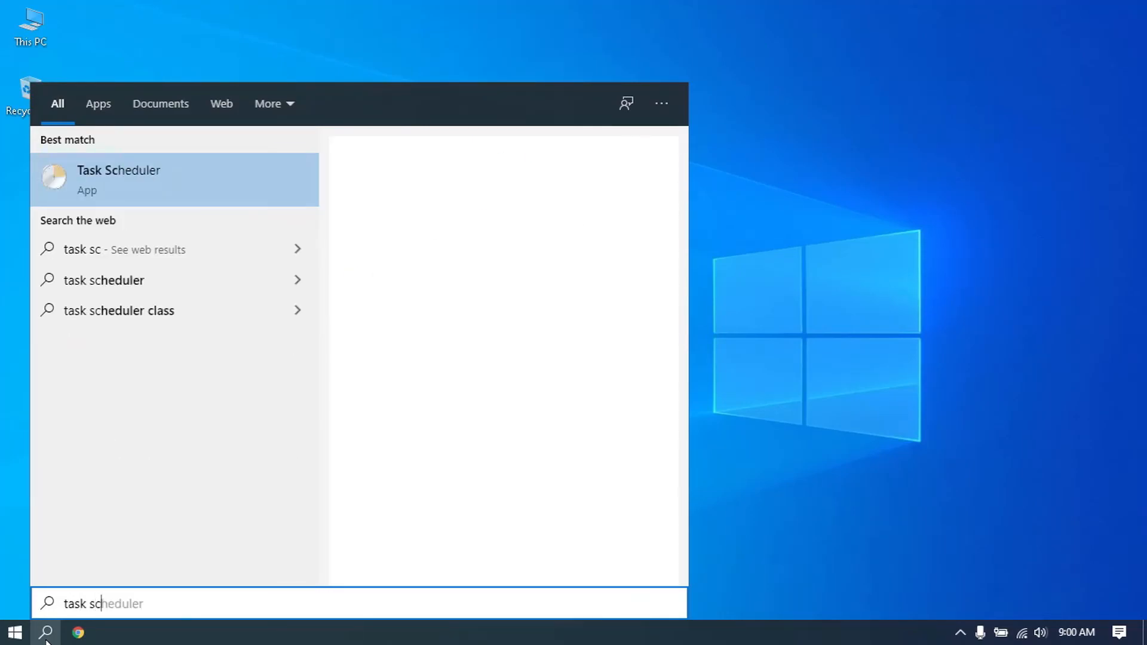
key(Return)
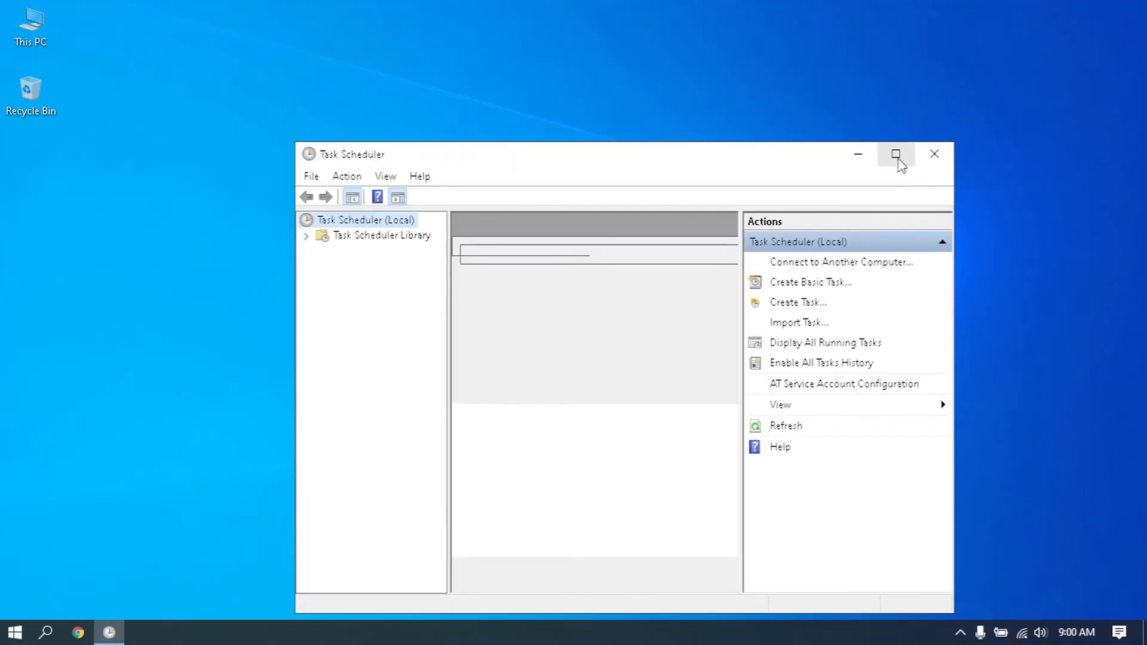
click(897, 156)
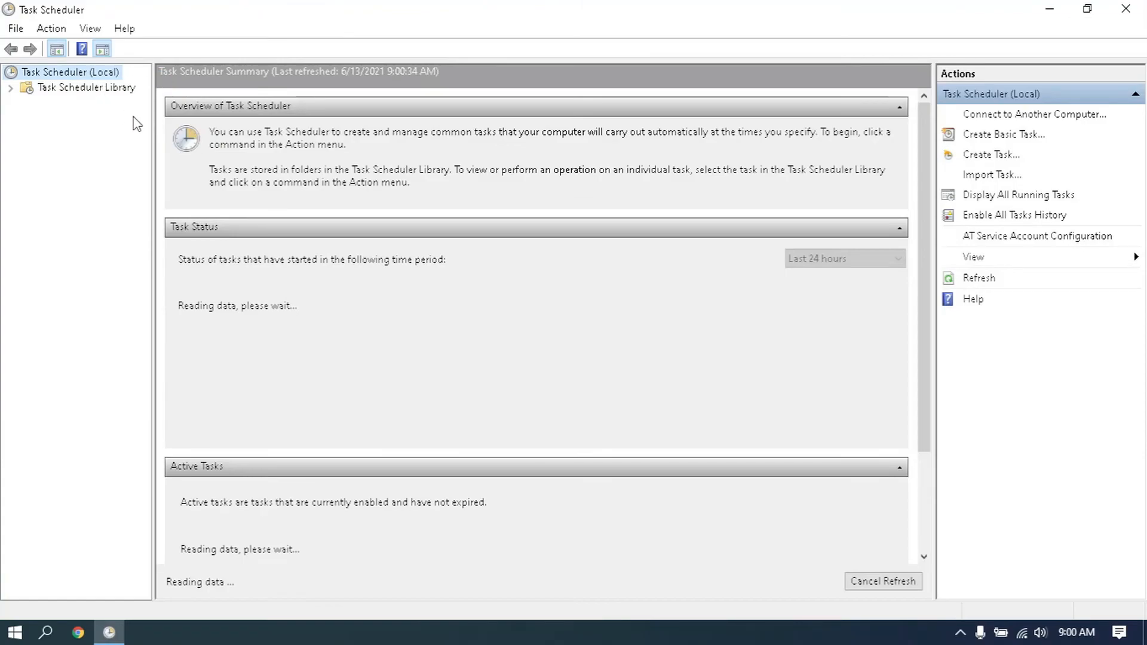
- Open the WindowsUpdate task folder under Task Scheduler Library, Microsoft, Windows, widening the folder tree to show full names
click(71, 90)
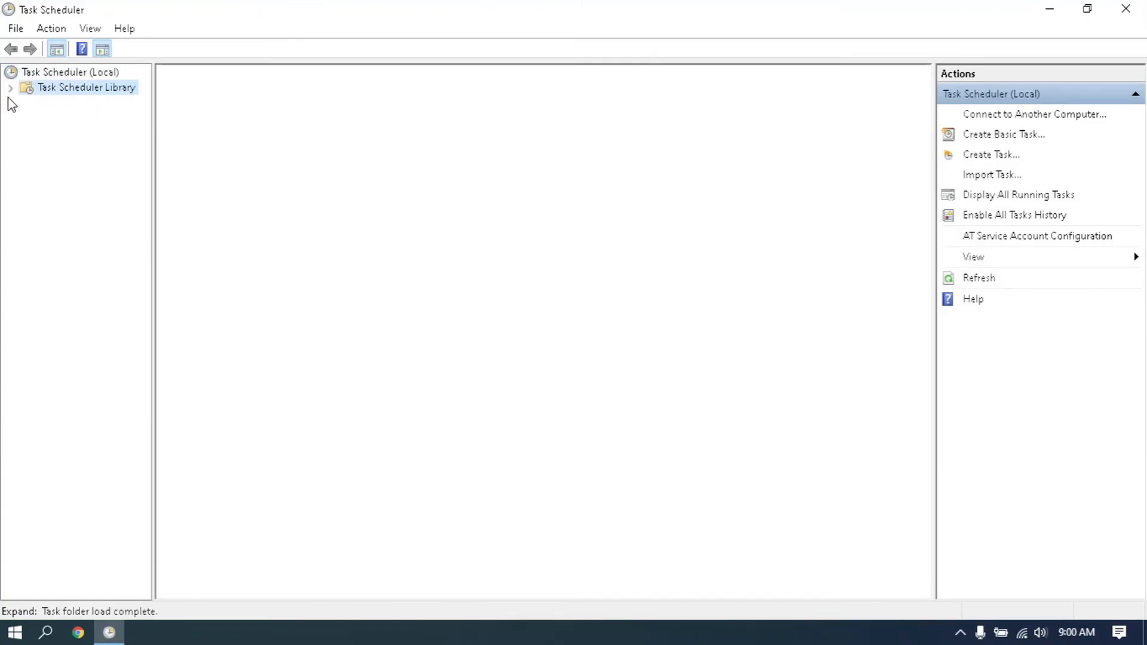
click(26, 104)
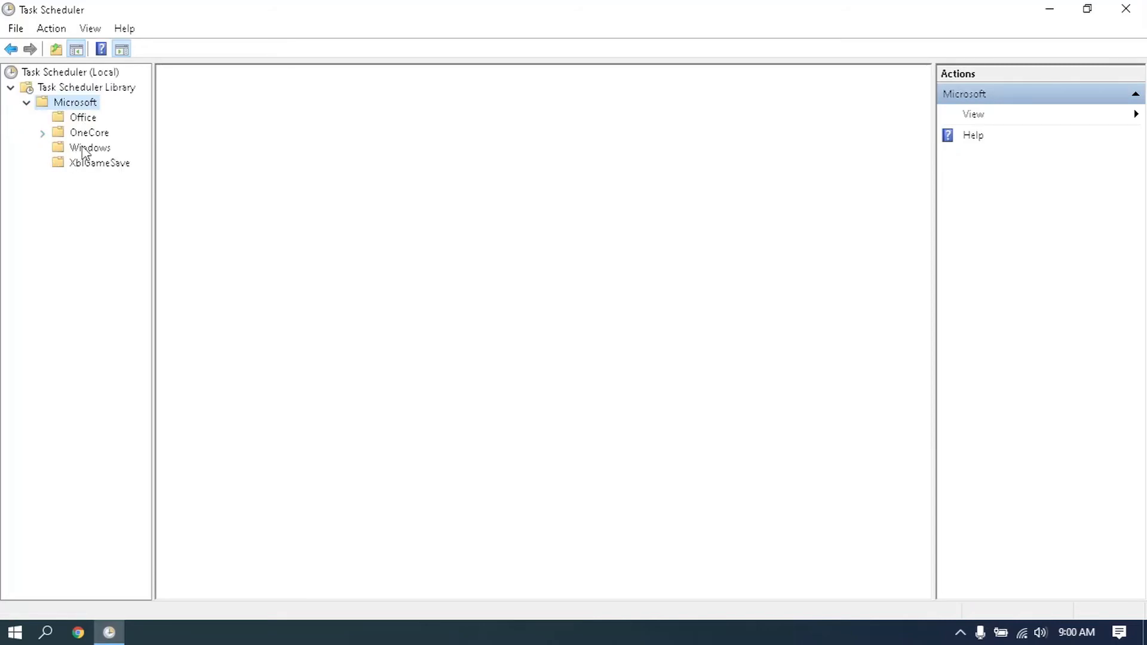
double_click(86, 151)
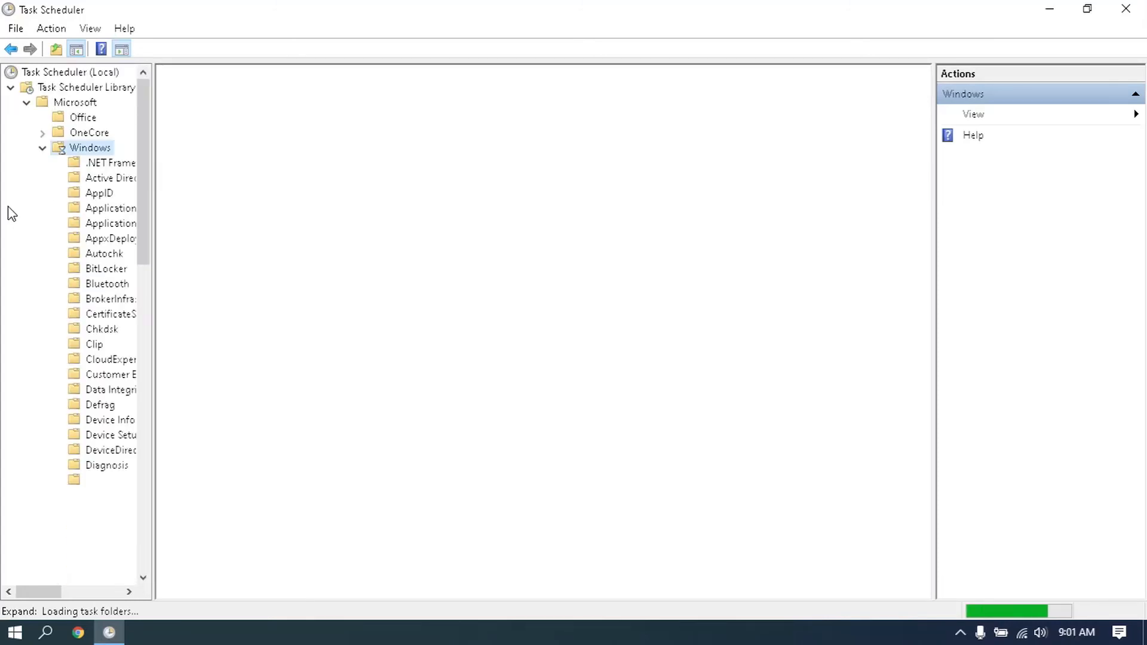
click(118, 288)
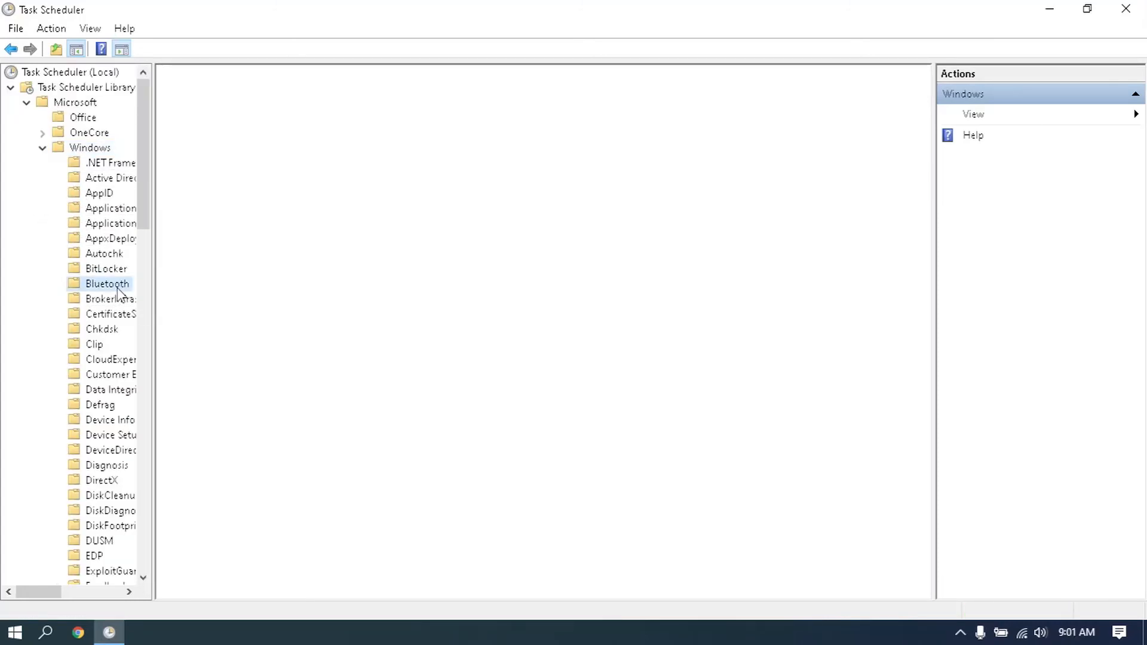
key(w)
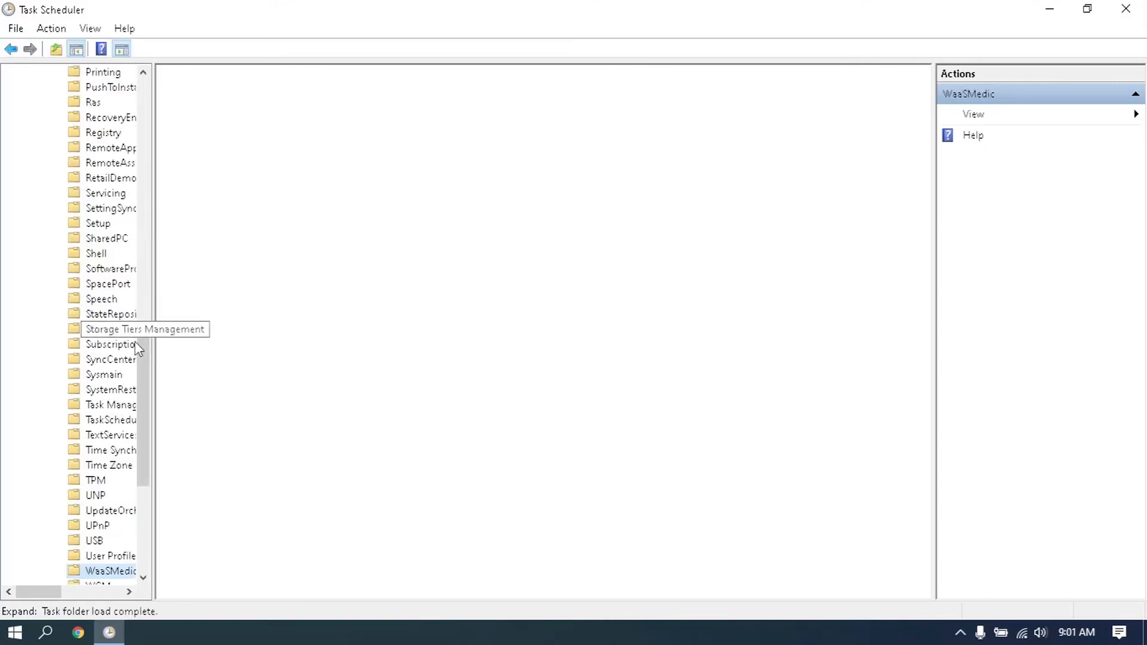
key(w)
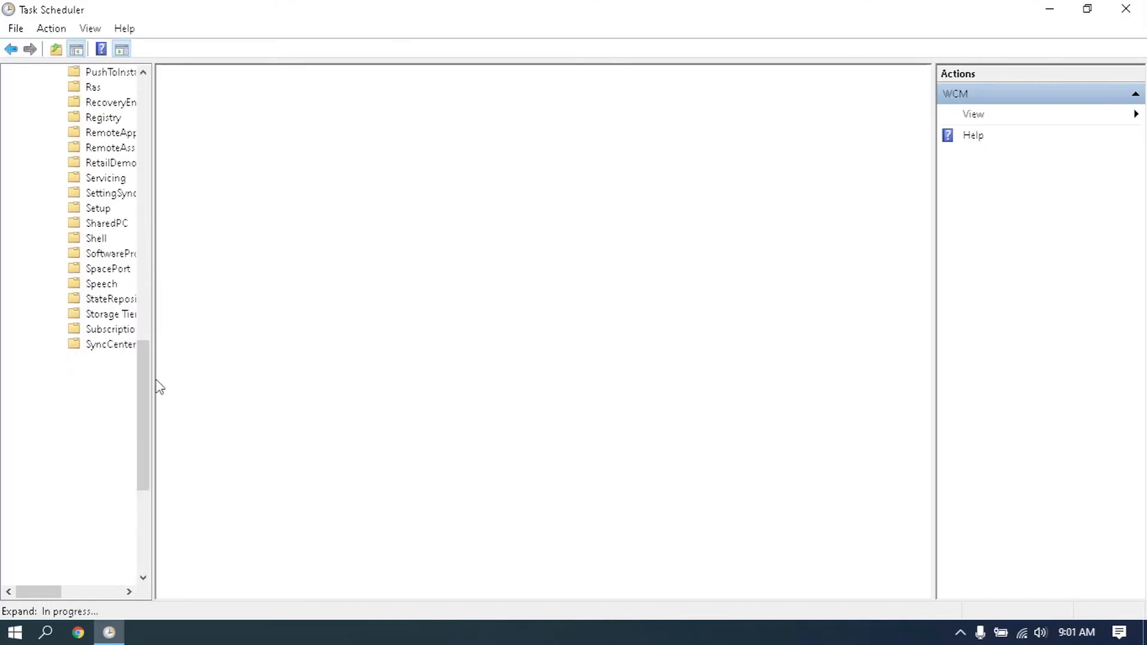
drag(153, 379, 294, 381)
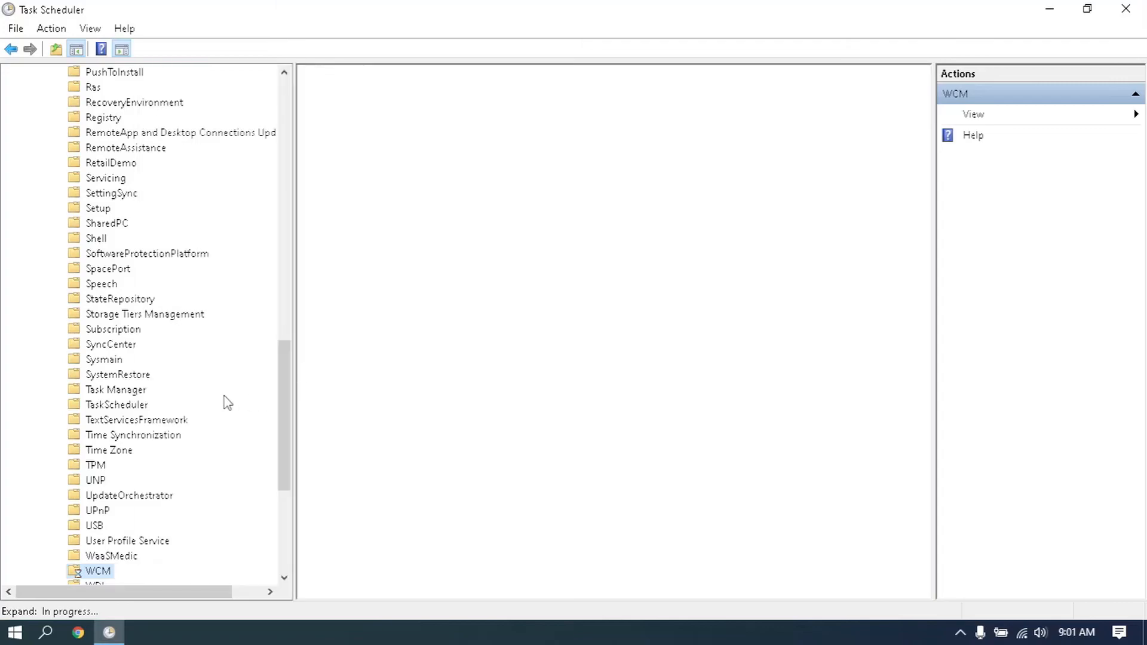
scroll(171, 464, down, 3)
scroll(171, 464, down, 1)
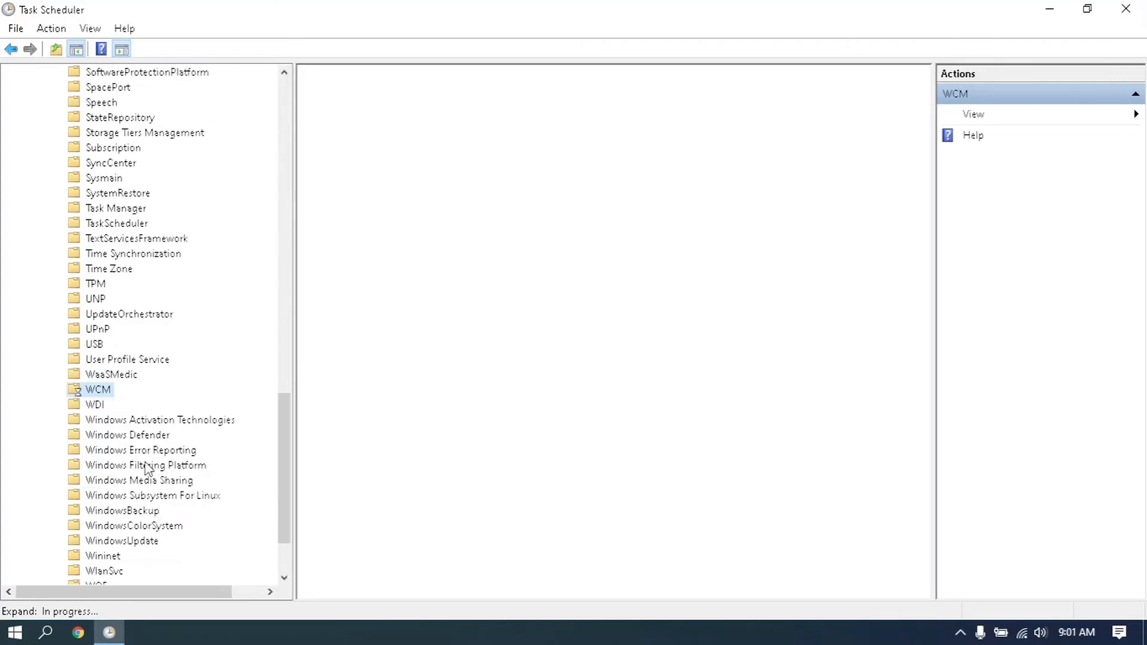
click(151, 542)
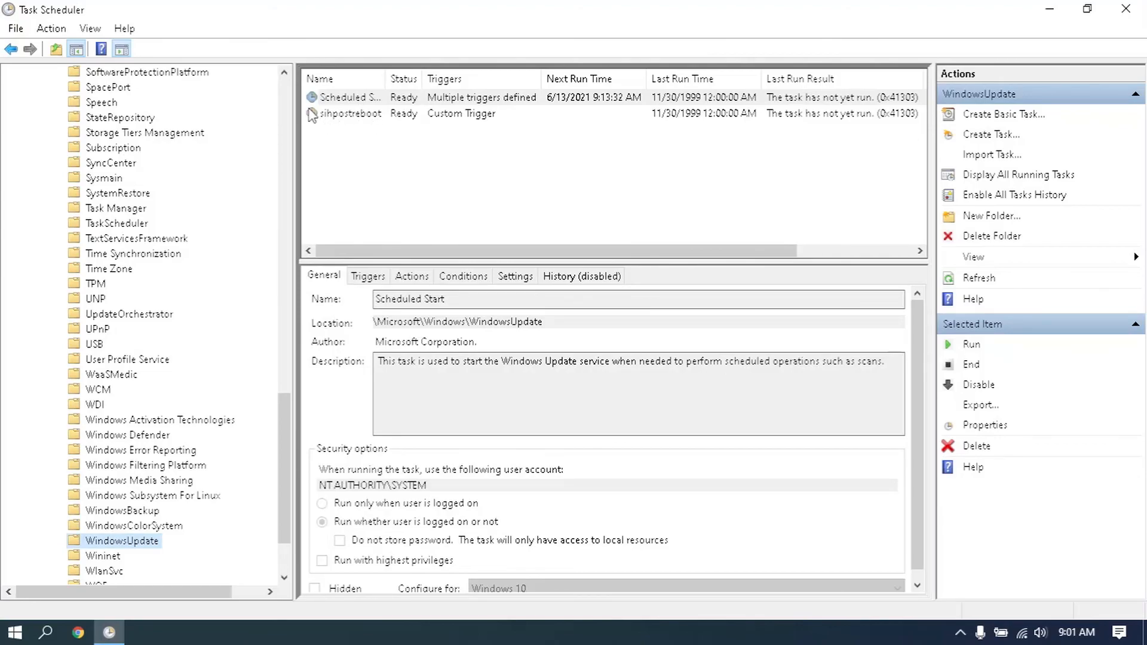
- Disable the Scheduled Start and sihpostreboot tasks, and close Task Scheduler
right_click(349, 97)
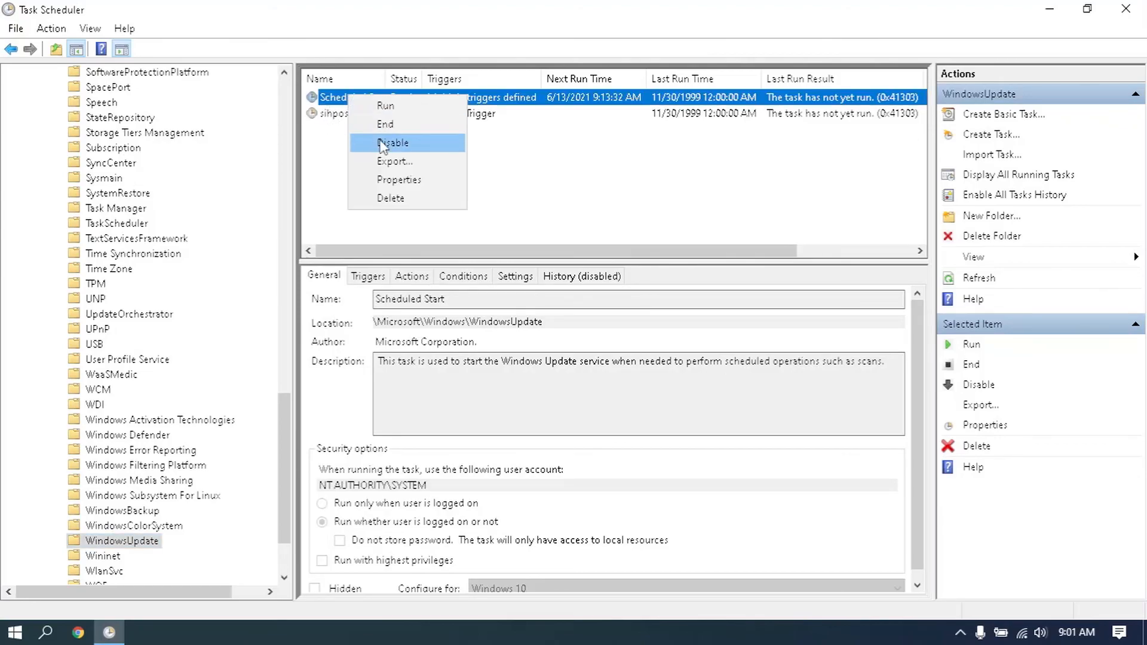
click(386, 142)
click(358, 118)
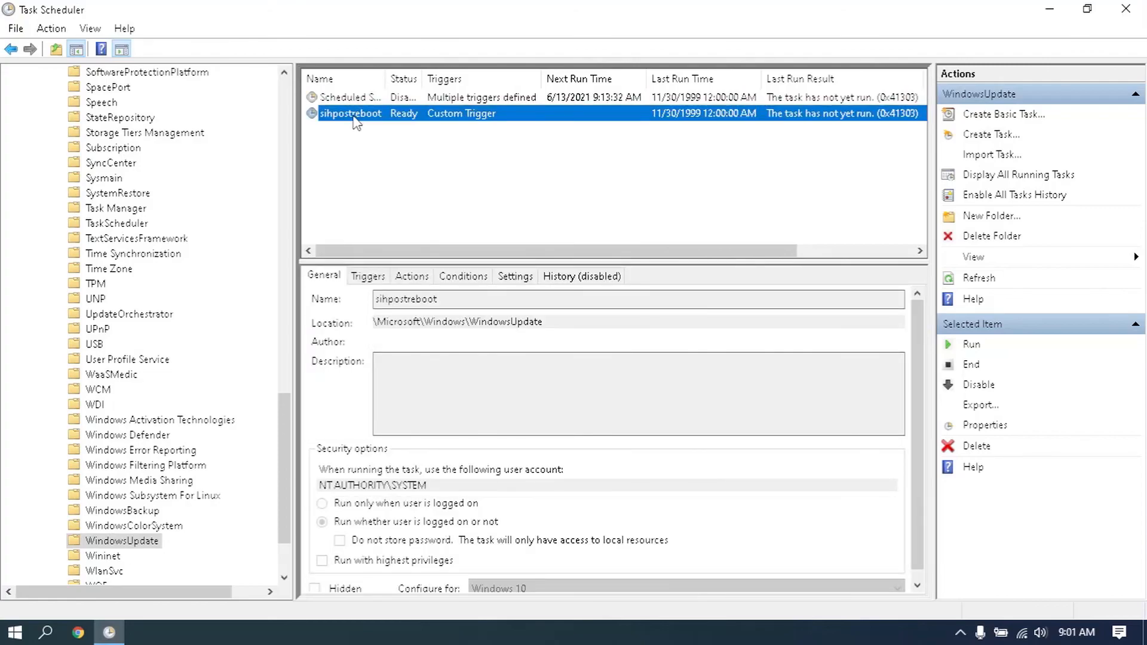
right_click(354, 118)
click(395, 163)
click(1126, 9)
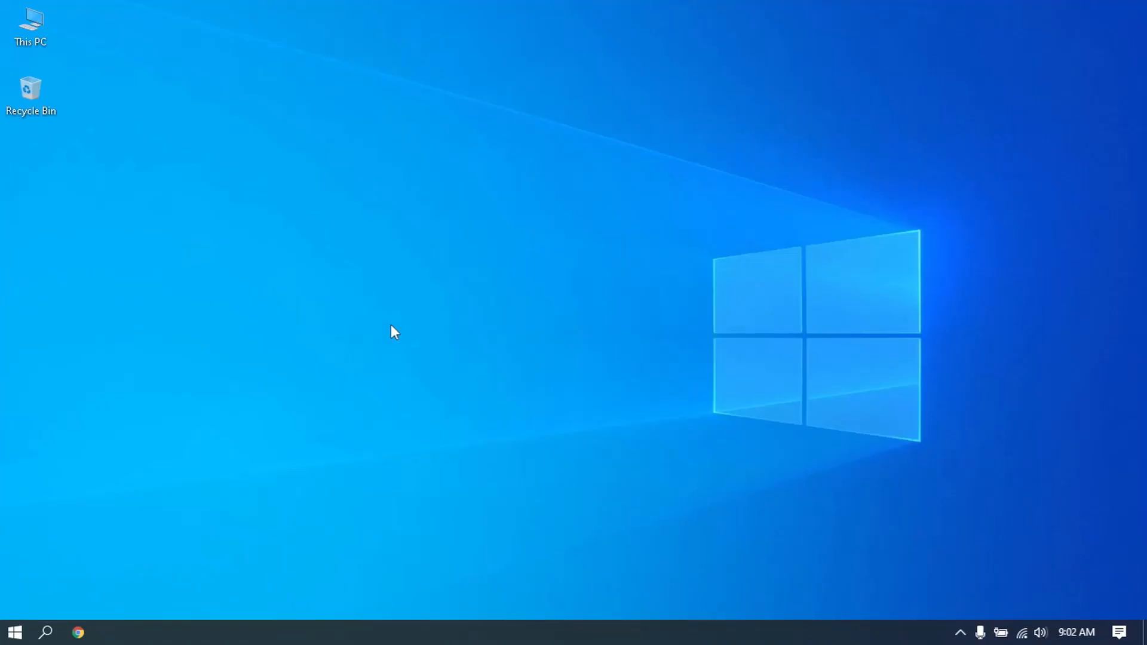
- Refresh the desktop three times
right_click(342, 308)
click(389, 359)
right_click(295, 296)
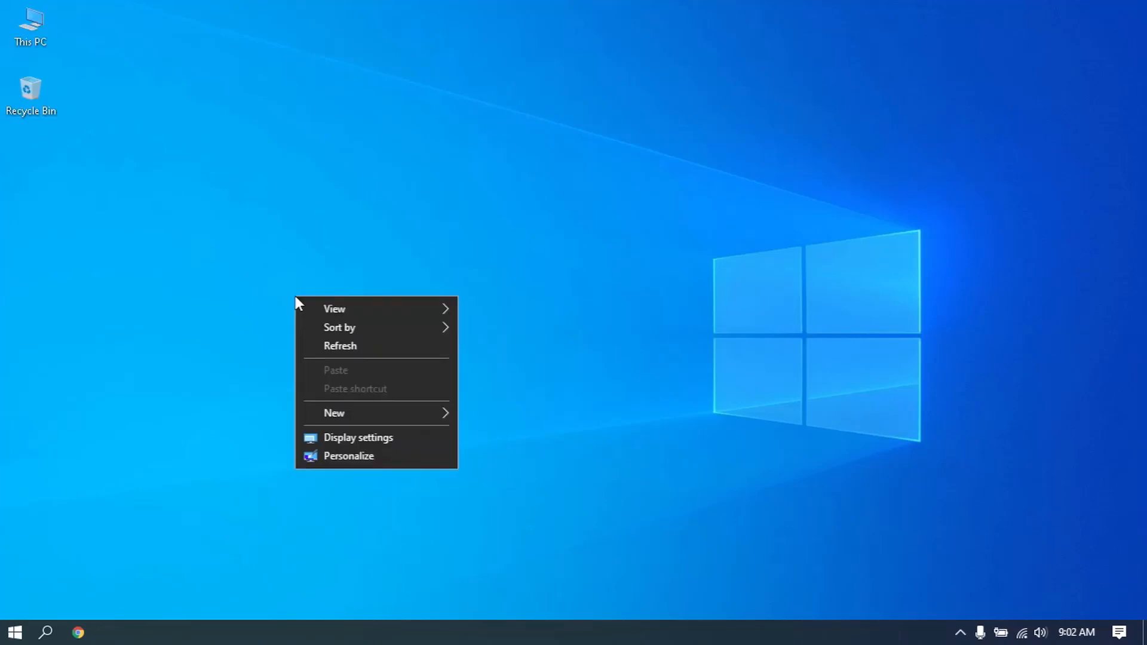
click(339, 346)
right_click(347, 293)
click(381, 339)
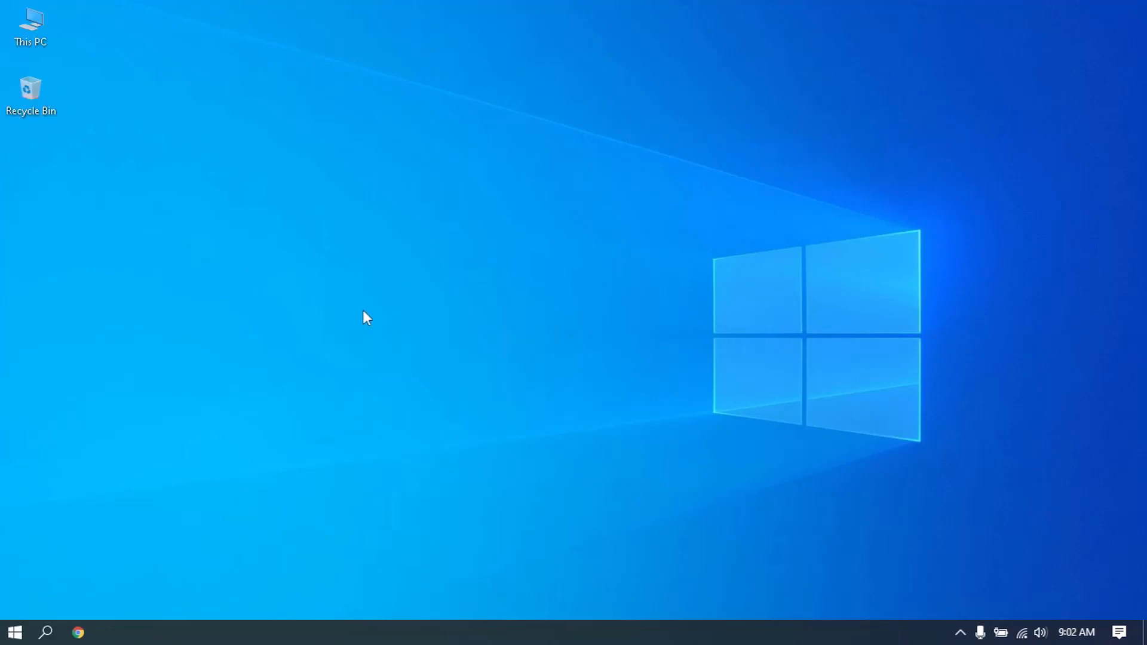